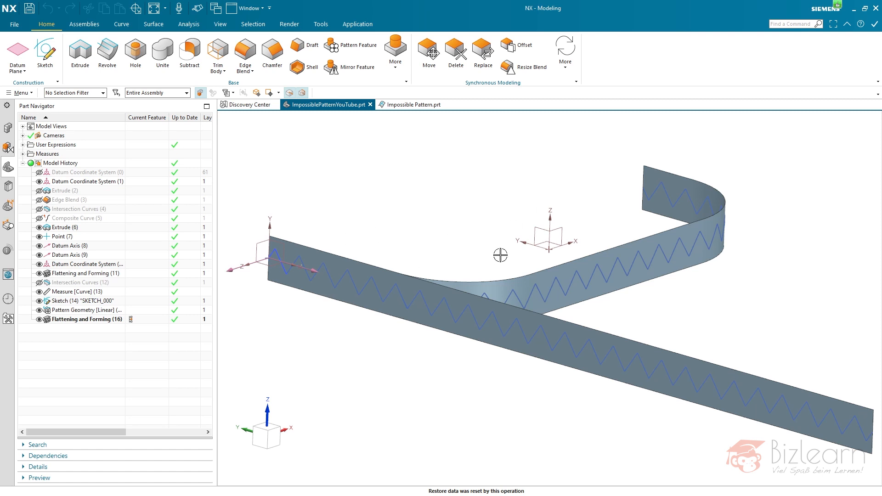
# - Examine the finished thickened zigzag strip in Impossible Pattern.prt, looking closely at the slotted folds and the curved corner
pyautogui.click(647, 171)
pyautogui.press('Escape')
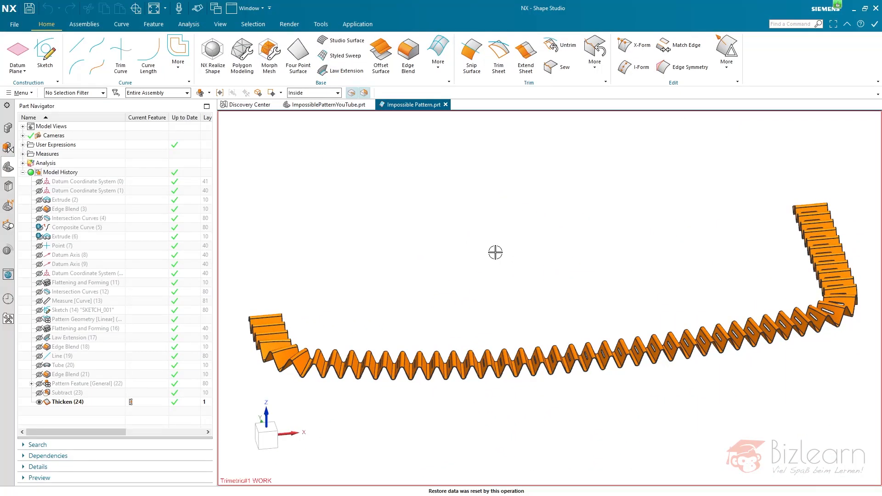
pyautogui.moveTo(559, 278)
pyautogui.mouseDown(button='middle')
pyautogui.moveTo(565, 267)
pyautogui.moveTo(589, 261)
pyautogui.moveTo(587, 279)
pyautogui.moveTo(591, 269)
pyautogui.mouseUp(button='middle')
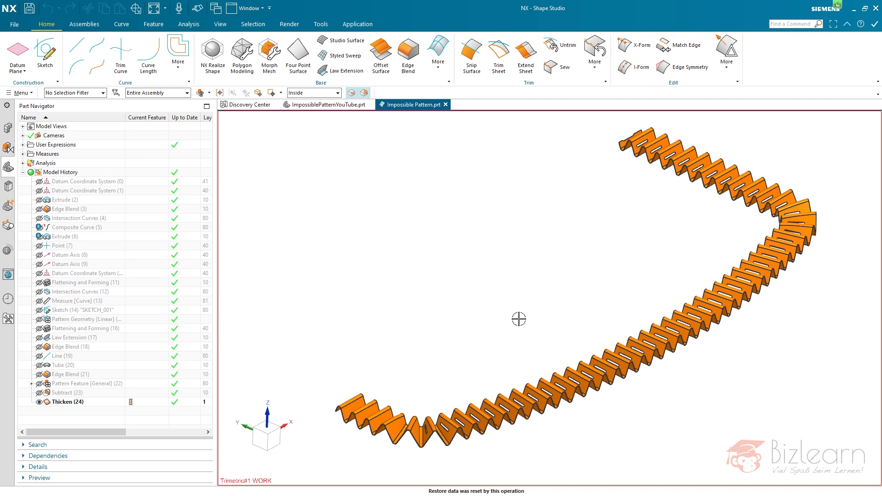
pyautogui.scroll(5, 506, 414)
pyautogui.click(505, 415)
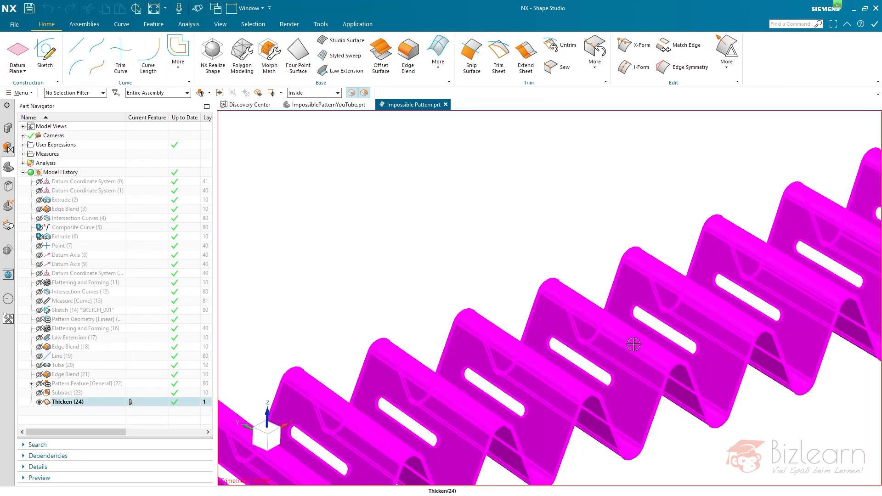
pyautogui.scroll(-5, 523, 420)
pyautogui.moveTo(486, 277); pyautogui.dragTo(862, 208, button='middle')
pyautogui.scroll(6, 833, 201)
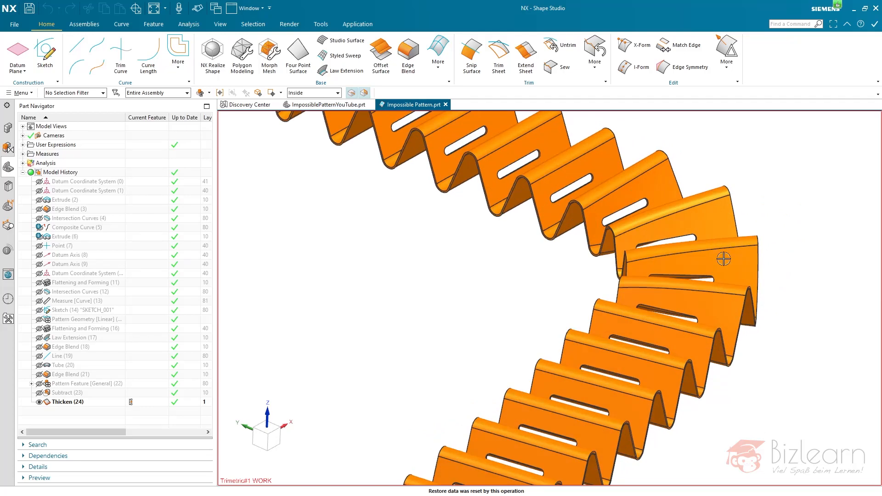
pyautogui.scroll(-6, 768, 235)
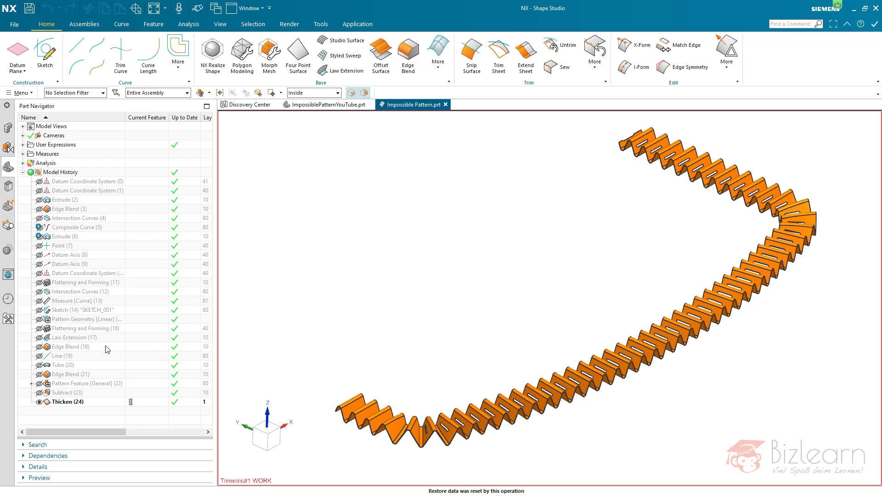
# - Roll the finished part's history back to Law Extension (17) and inspect the folds of the zigzag surface
pyautogui.click(78, 339)
pyautogui.click(132, 337)
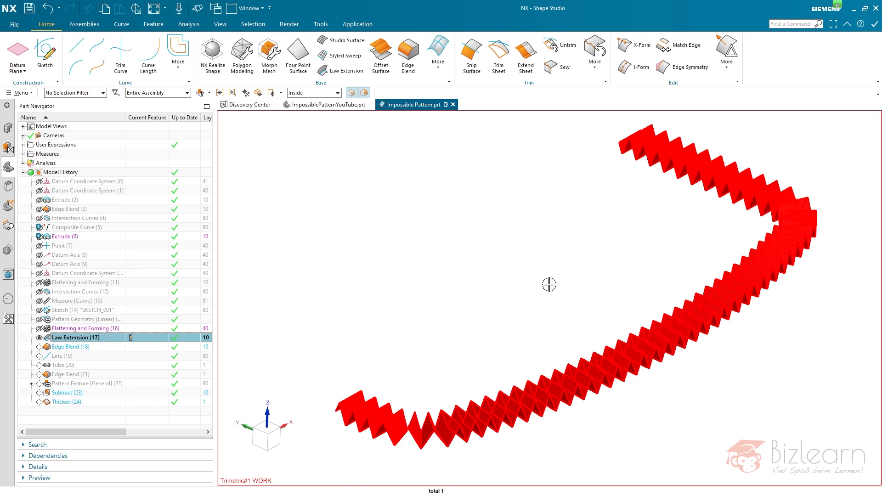
pyautogui.press('Escape')
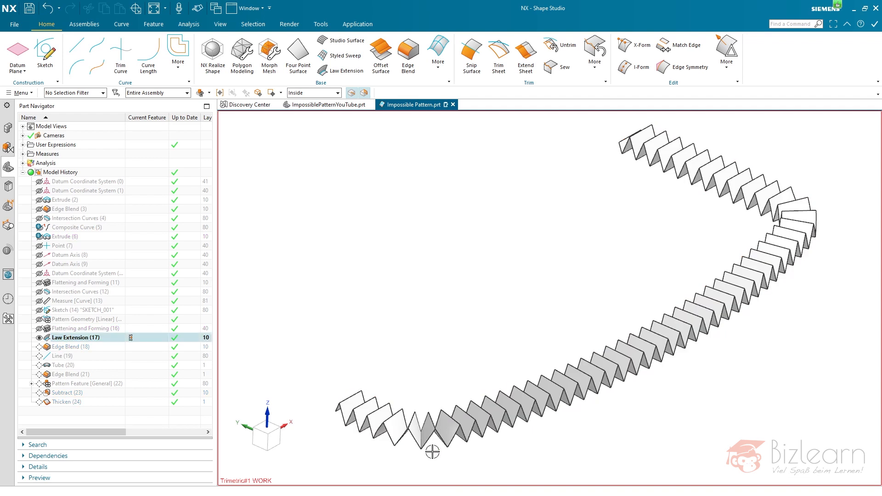
pyautogui.scroll(4, 431, 458)
pyautogui.scroll(2, 431, 458)
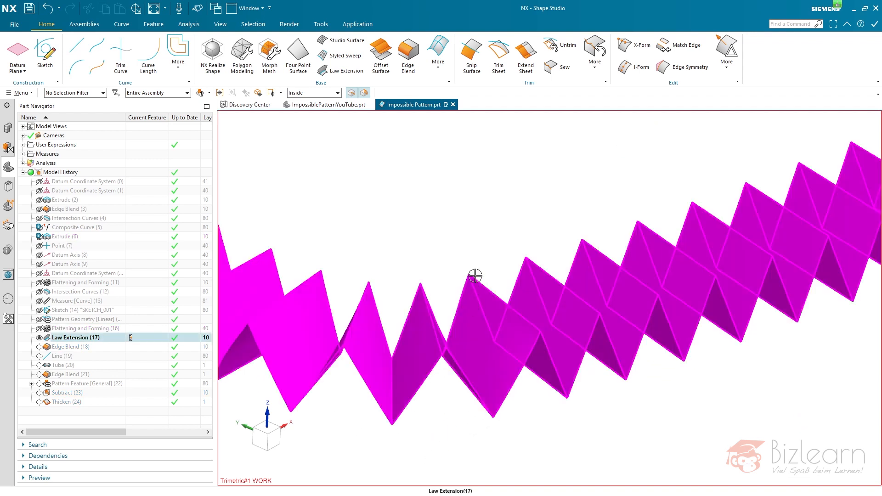
pyautogui.scroll(-2, 538, 290)
pyautogui.scroll(-5, 414, 236)
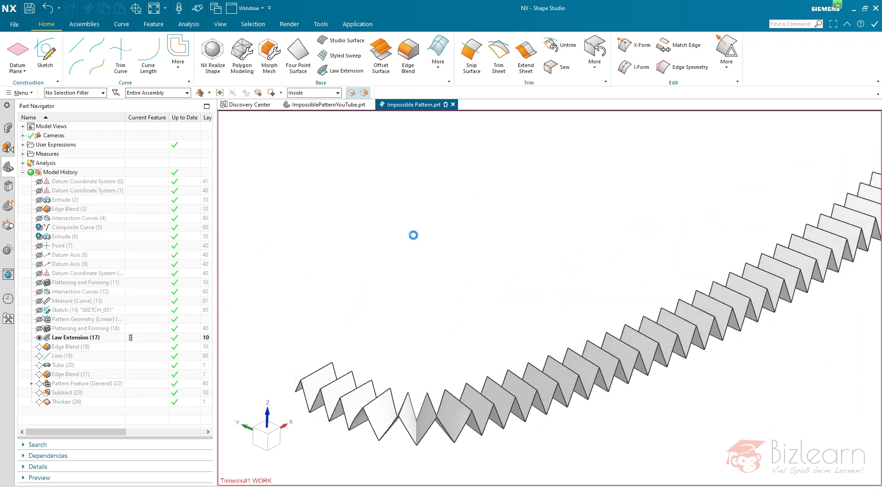
# - Advance the history through Edge Blend (18) to Line (19) and inspect the line at the zigzag's starting edge
pyautogui.click(131, 347)
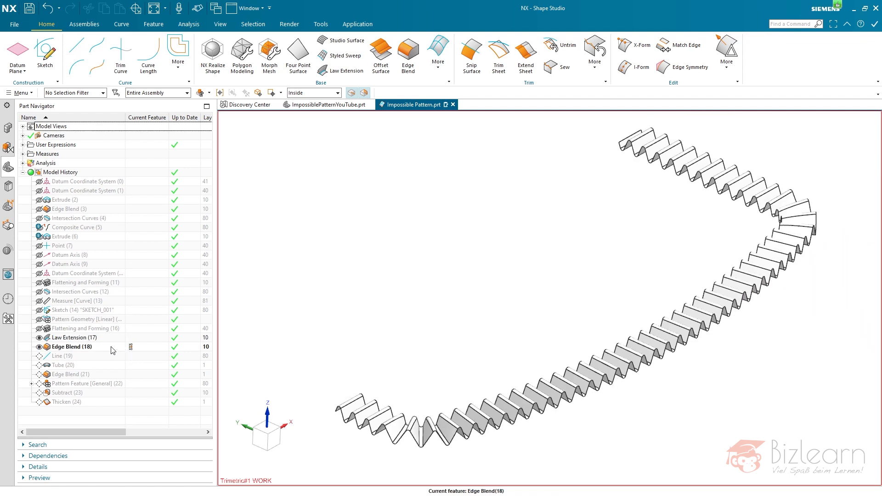
pyautogui.click(131, 356)
pyautogui.click(114, 354)
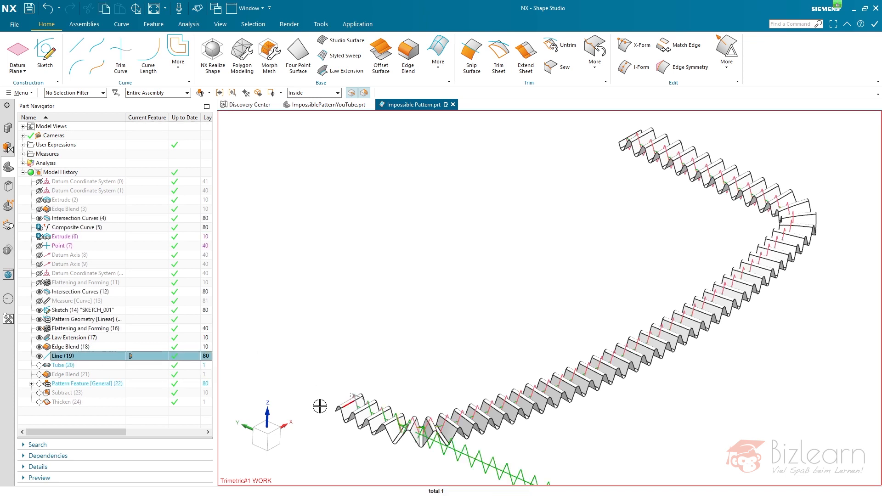
pyautogui.scroll(4, 315, 406)
pyautogui.moveTo(427, 403)
pyautogui.mouseDown(button='middle')
pyautogui.moveTo(455, 391)
pyautogui.moveTo(428, 398)
pyautogui.mouseUp(button='middle')
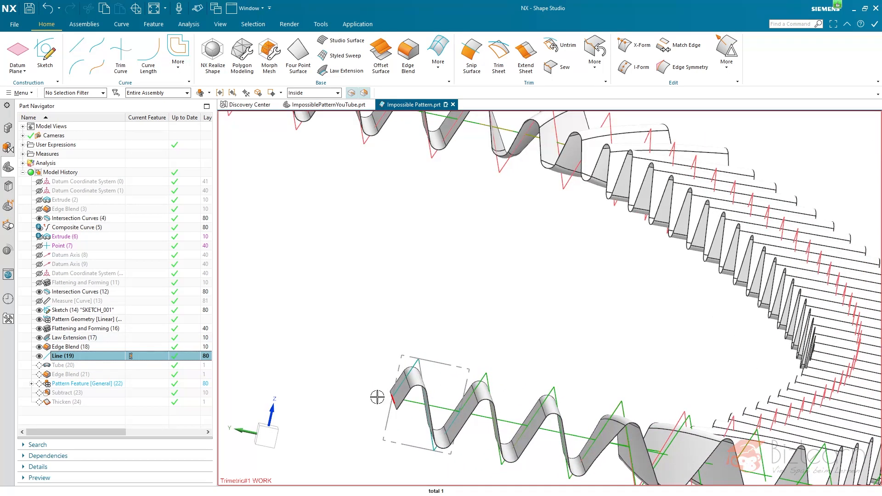
pyautogui.moveTo(394, 399); pyautogui.dragTo(385, 367, button='middle')
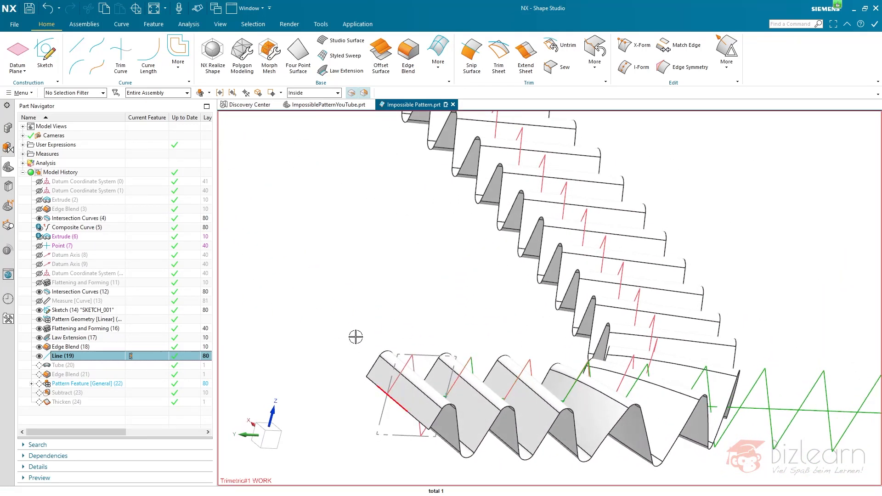
# - Advance the history through Tube (20) and Edge Blend (21) to Pattern Feature (22), and view the patterned tubes along the strip
pyautogui.click(137, 367)
pyautogui.click(132, 374)
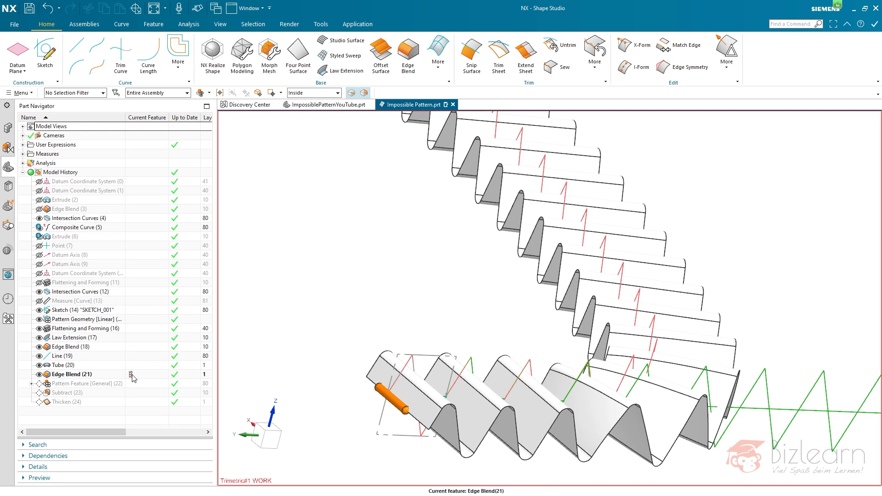
pyautogui.click(133, 386)
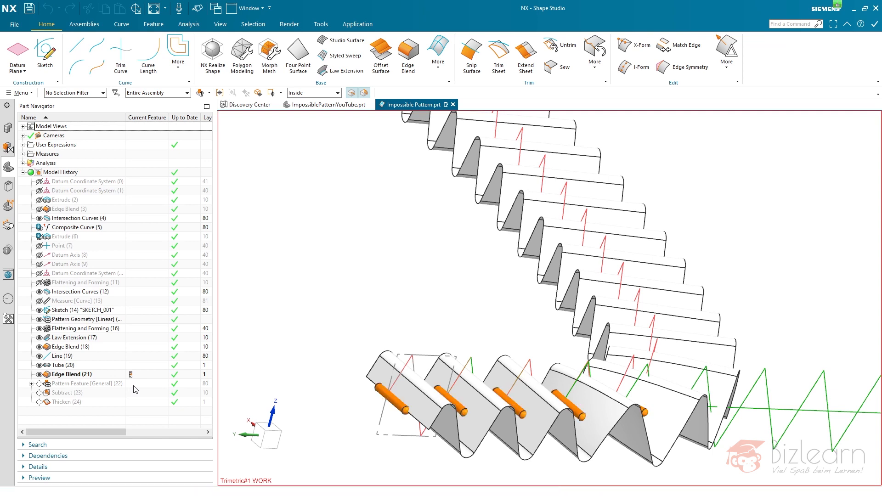
pyautogui.moveTo(337, 347); pyautogui.dragTo(443, 346, button='middle')
pyautogui.hotkey('ctrl', 'f')
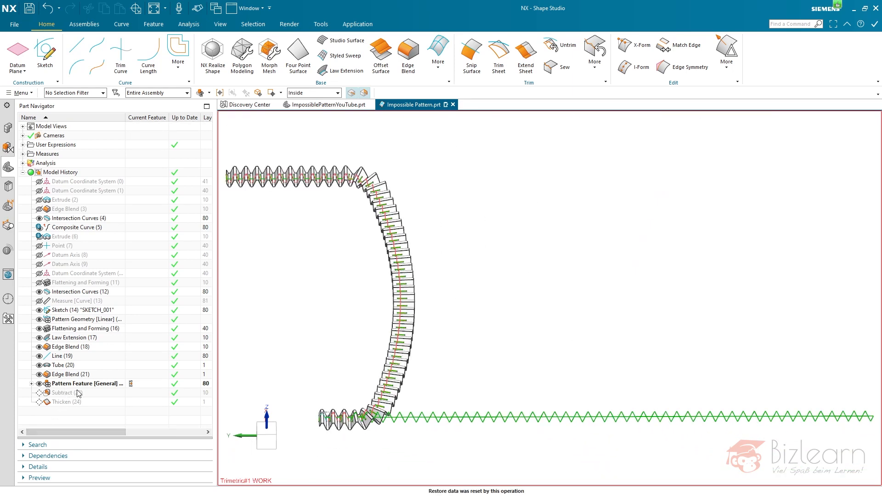
# - Advance the history through Subtract (23) to Thicken (24), and highlight the dependencies of Extrude (2)
pyautogui.click(131, 394)
pyautogui.click(131, 402)
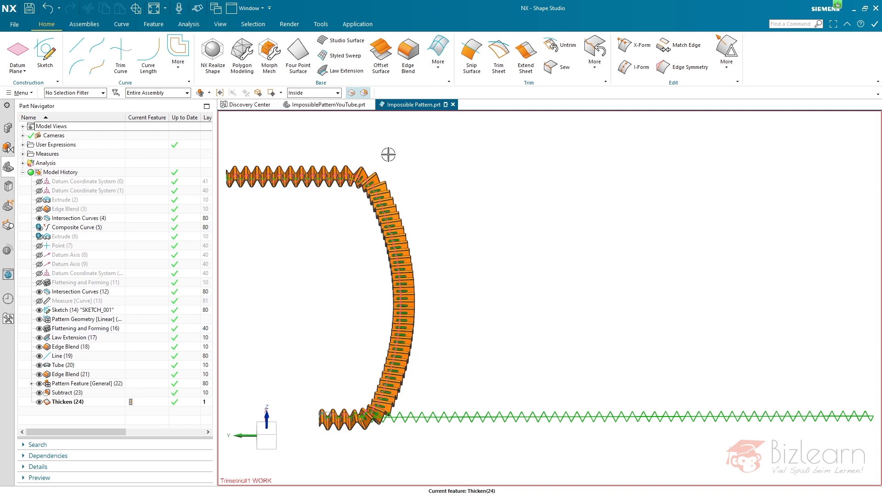
pyautogui.click(65, 200)
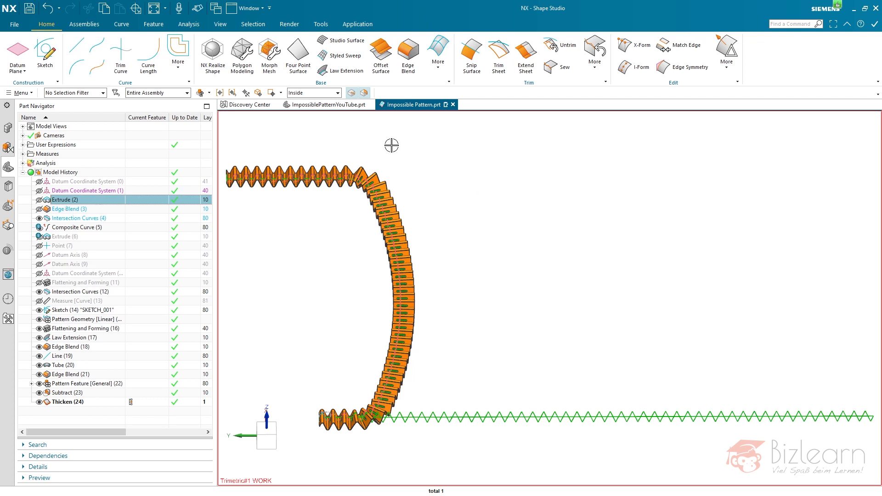
# - Switch to ImpossiblePatternYouTube.prt and hide the flattened strip and its linear zigzag pattern, keeping the curved strip shown
pyautogui.click(328, 105)
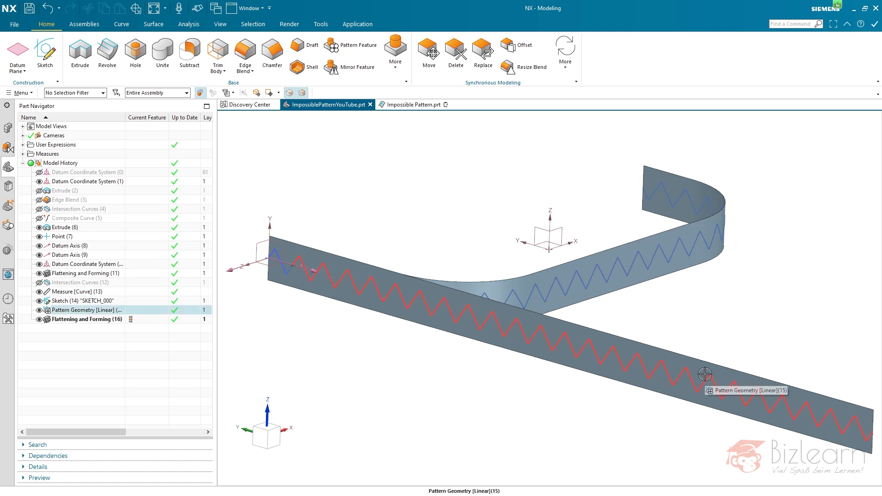
pyautogui.moveTo(704, 374); pyautogui.dragTo(682, 428, button='right')
pyautogui.moveTo(687, 379); pyautogui.dragTo(555, 453, button='right')
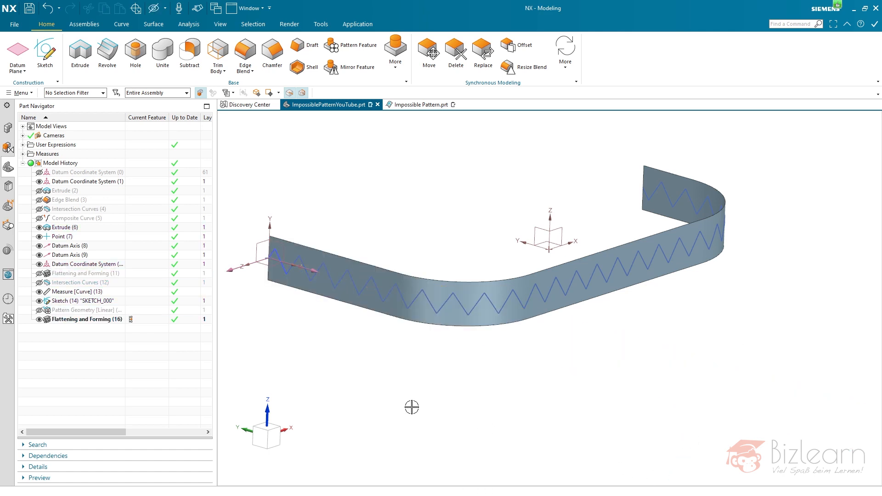
pyautogui.scroll(-1, 431, 218)
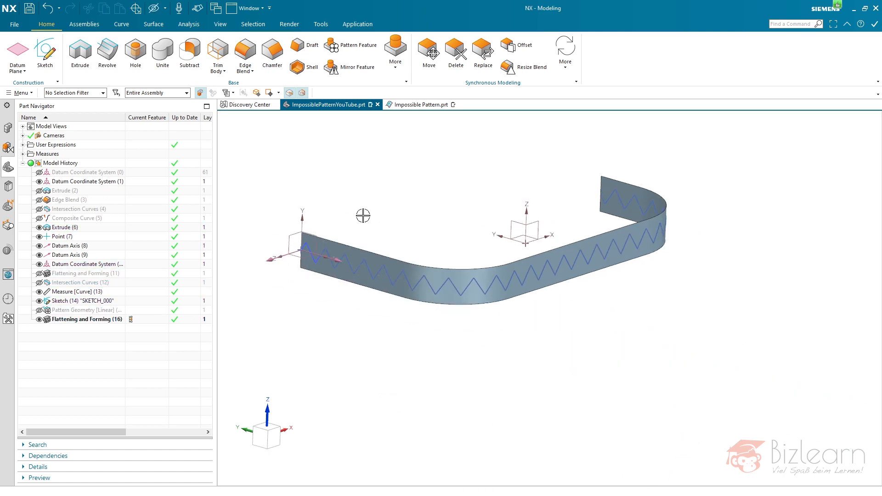
pyautogui.scroll(1, 302, 217)
# - Open the definition of Line (19) in Impossible Pattern.prt, review its start, end, support plane and limit settings, and close it
pyautogui.click(407, 105)
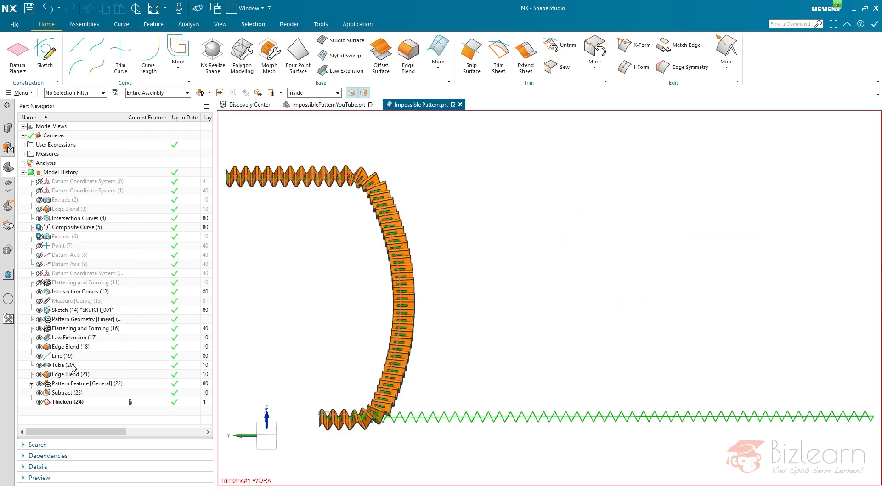
pyautogui.click(64, 360)
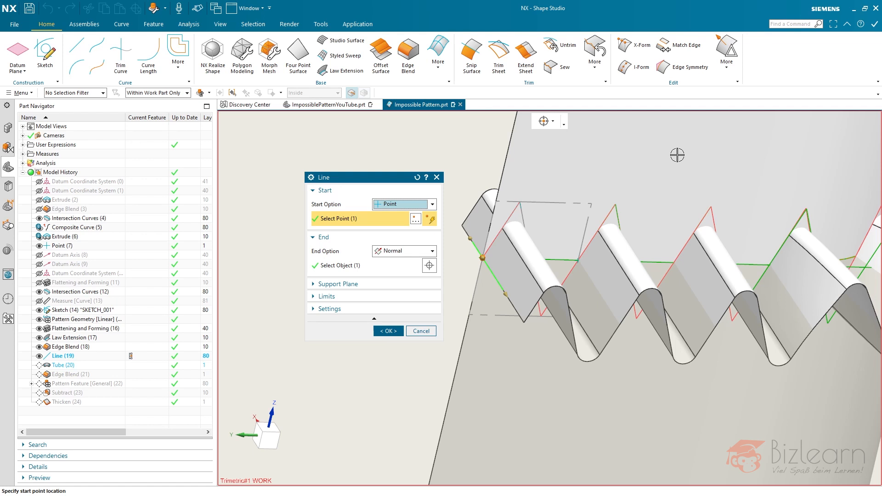
pyautogui.scroll(-5, 496, 375)
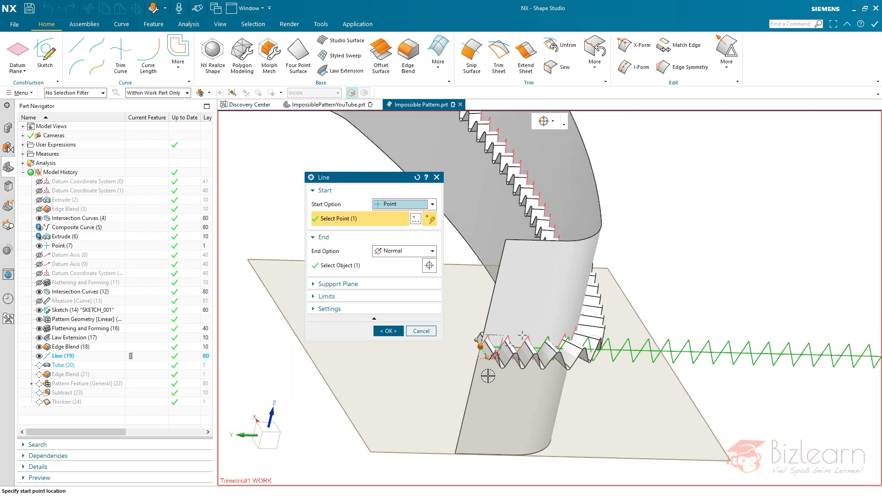
pyautogui.scroll(6, 488, 361)
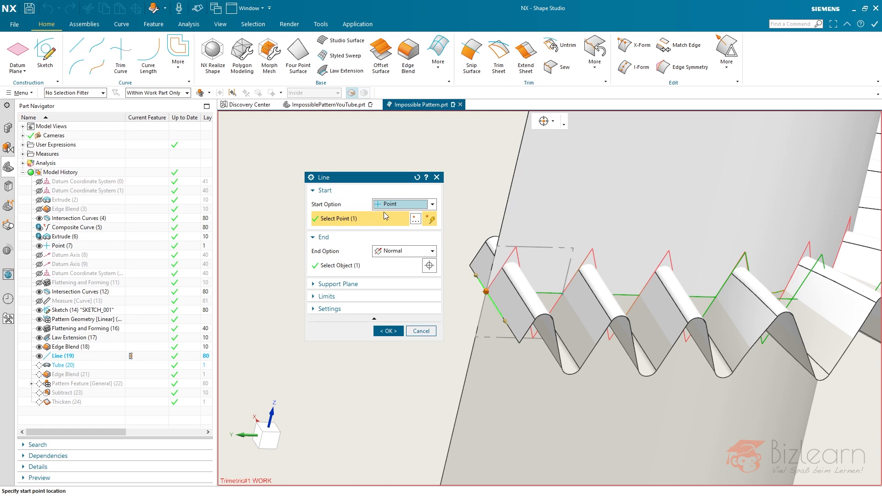
pyautogui.click(356, 296)
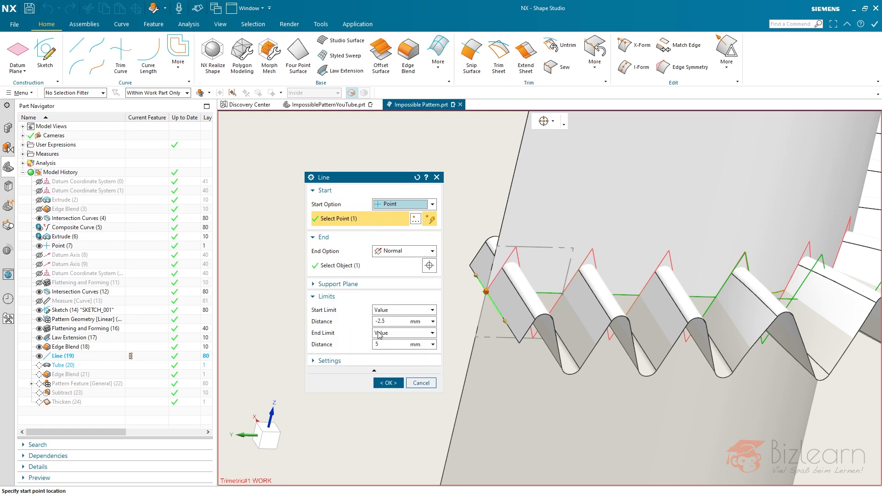
pyautogui.click(361, 274)
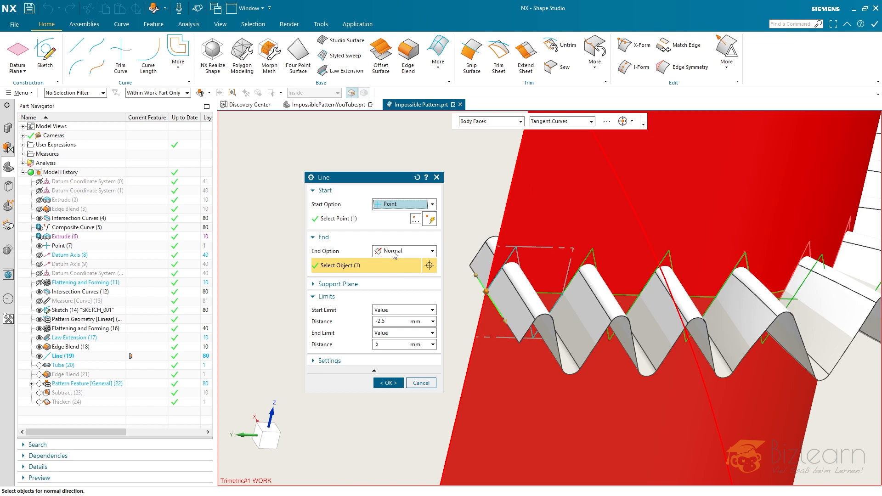
pyautogui.click(384, 284)
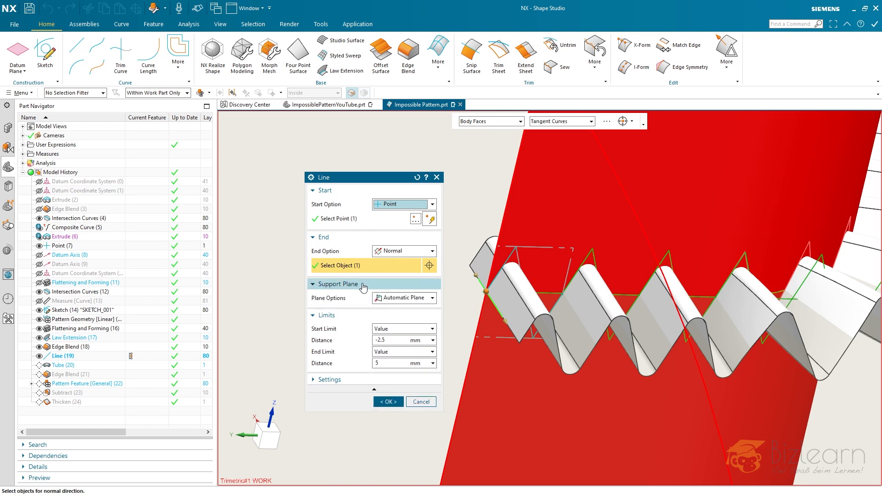
pyautogui.click(363, 286)
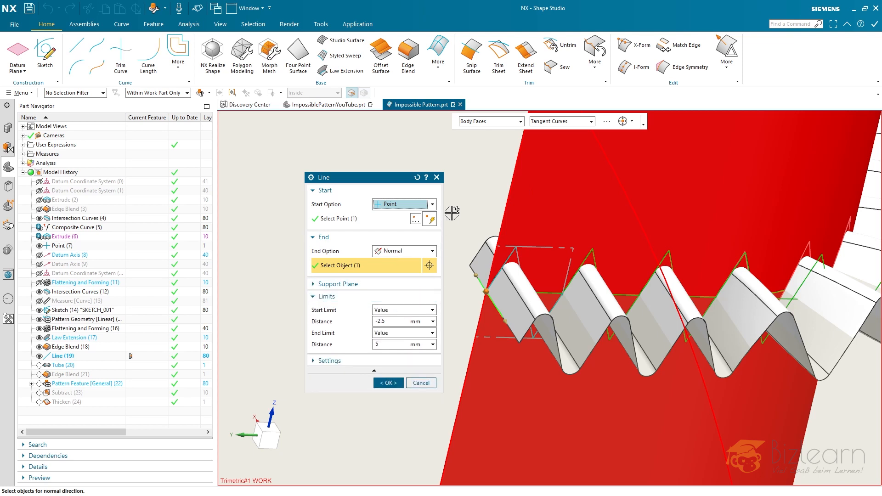
pyautogui.click(437, 178)
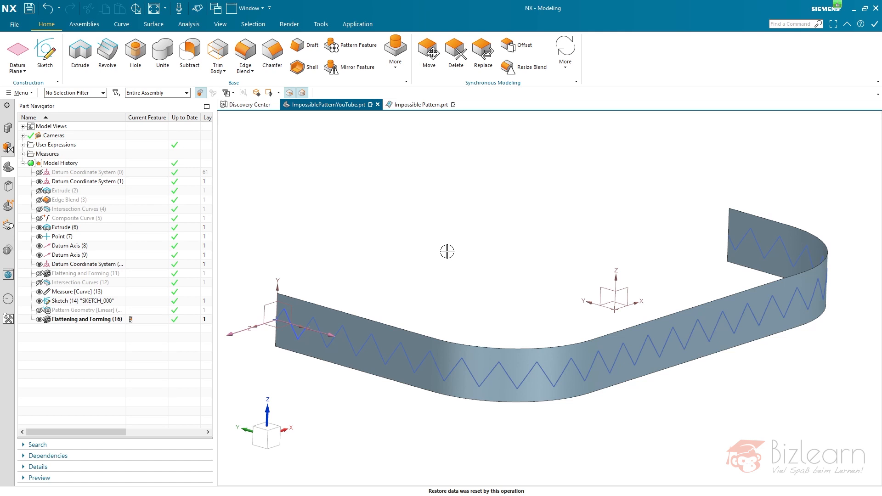
# - Begin a line that starts at Point (7) on the strip's end edge, with its end option set to Normal
pyautogui.click(121, 24)
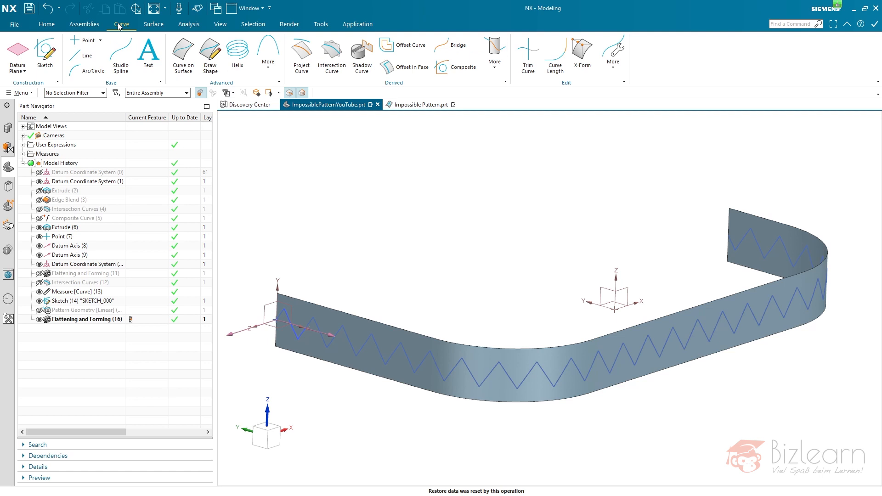
pyautogui.click(88, 55)
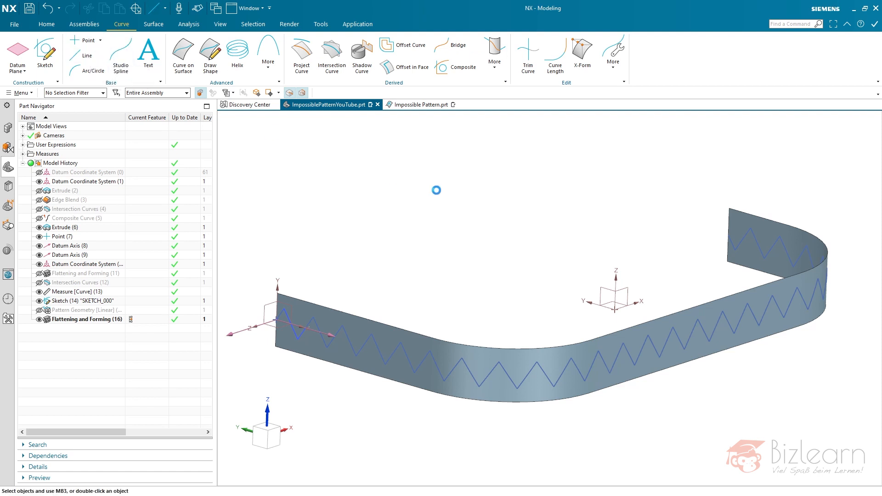
pyautogui.moveTo(376, 182); pyautogui.dragTo(465, 121)
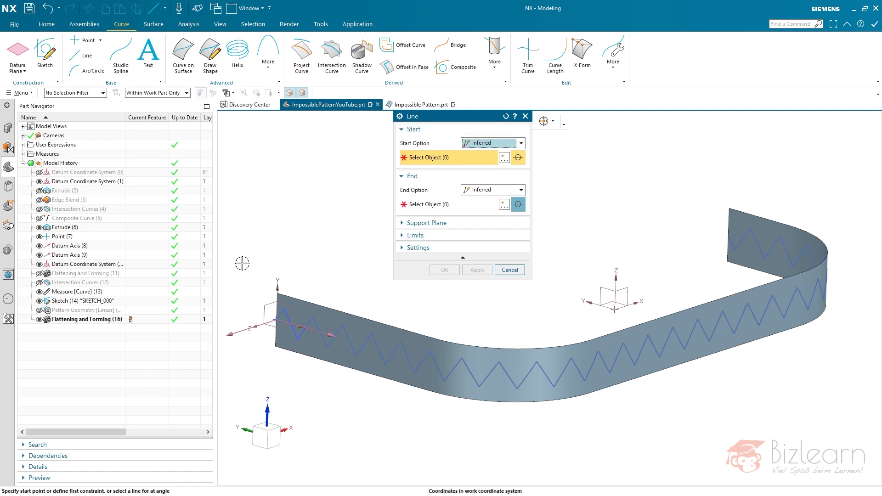
pyautogui.click(57, 239)
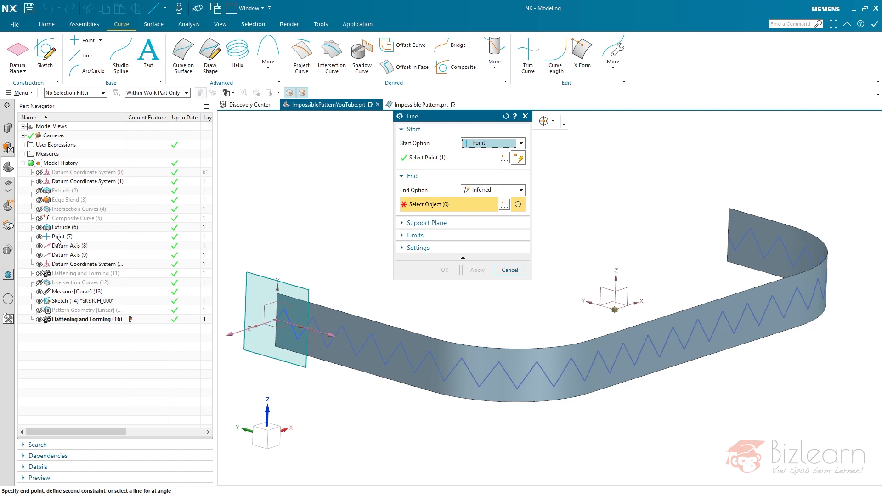
pyautogui.click(491, 196)
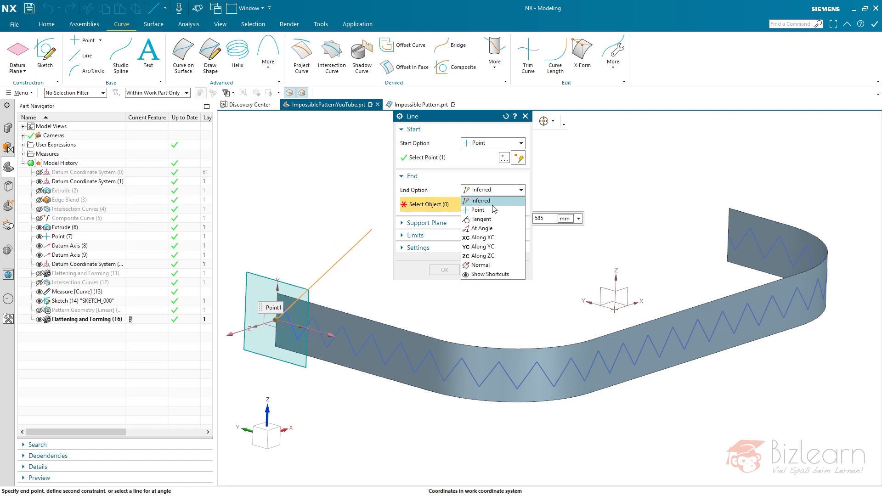
pyautogui.click(481, 266)
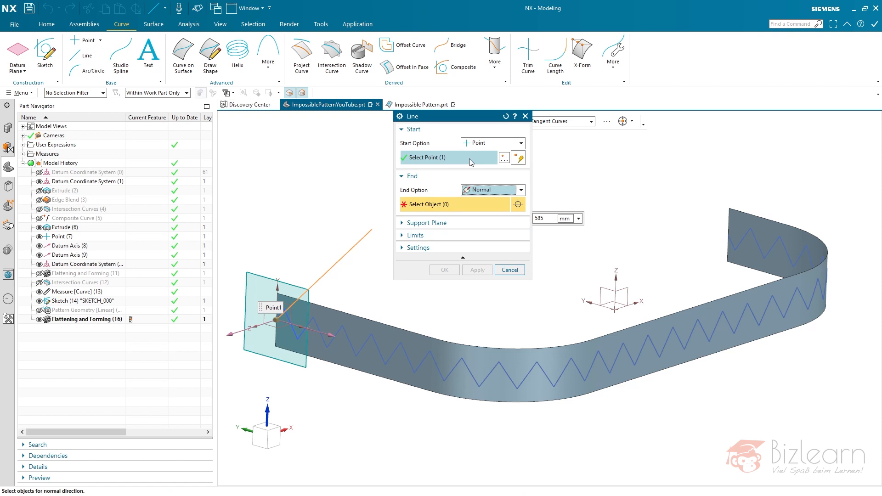
pyautogui.moveTo(461, 122); pyautogui.dragTo(372, 123)
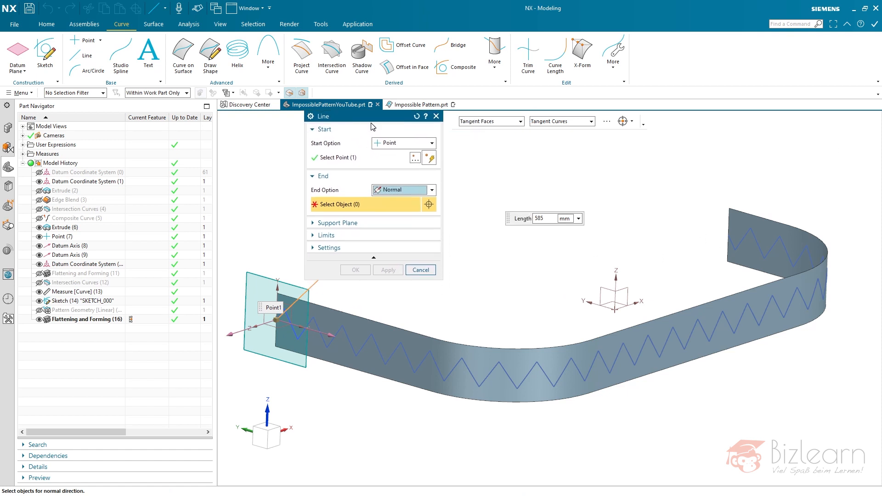
# - Orient the line normal to the curved strip face of Extrude (6), keeping the face selection rule at Tangent Faces
pyautogui.click(487, 123)
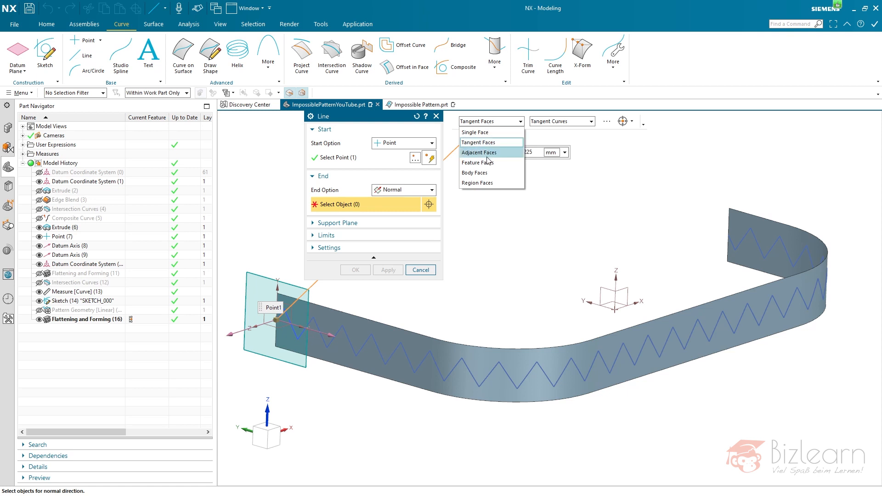
pyautogui.click(488, 127)
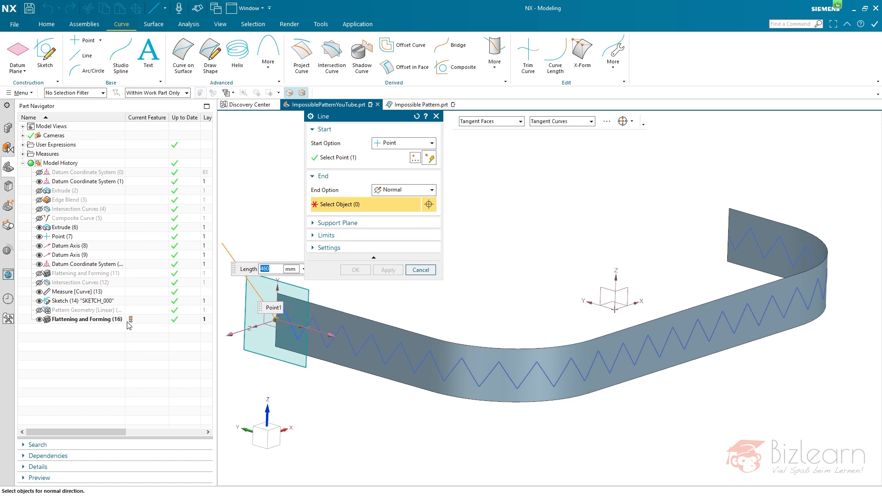
pyautogui.click(62, 231)
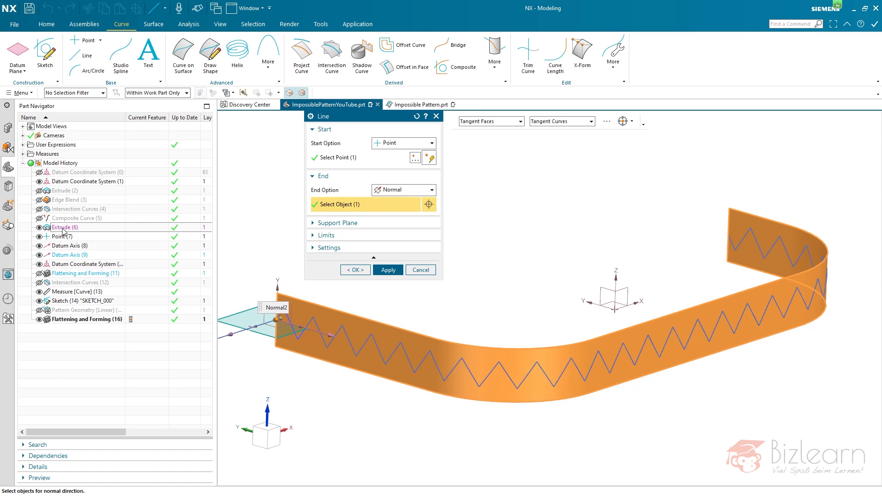
pyautogui.scroll(-2, 522, 275)
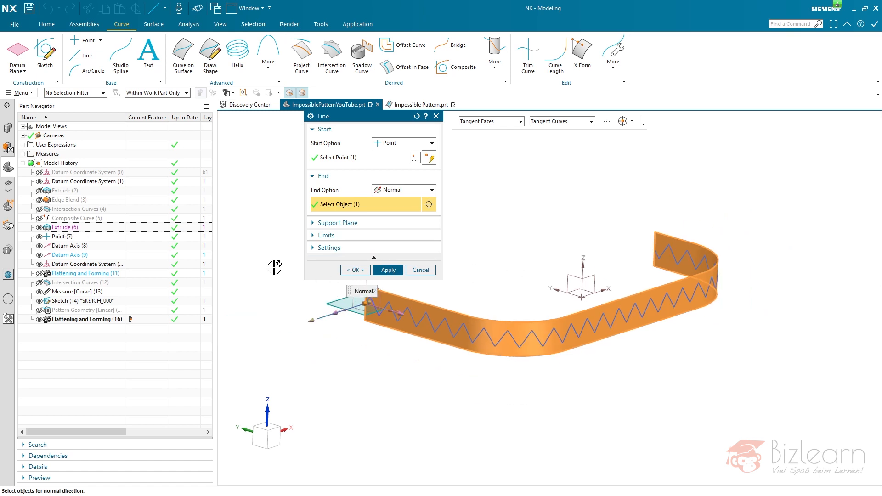
pyautogui.scroll(2, 264, 257)
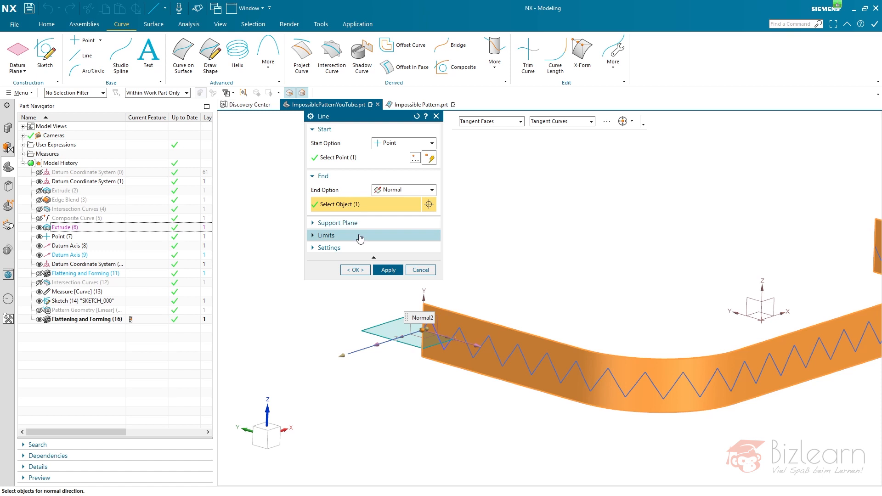
# - Limit the line with a start distance of -5 mm and an end distance of 10 mm, and create it
pyautogui.click(342, 236)
pyautogui.moveTo(387, 260); pyautogui.dragTo(348, 262)
pyautogui.write('-5')
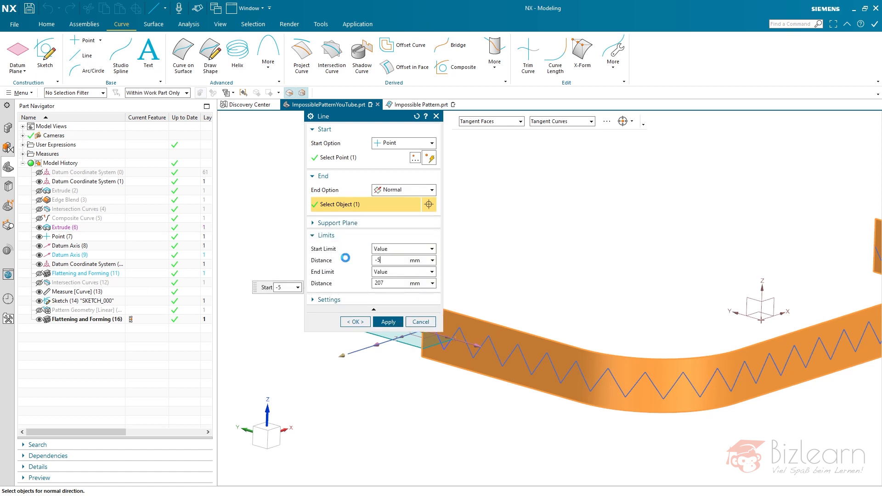
pyautogui.press('Return')
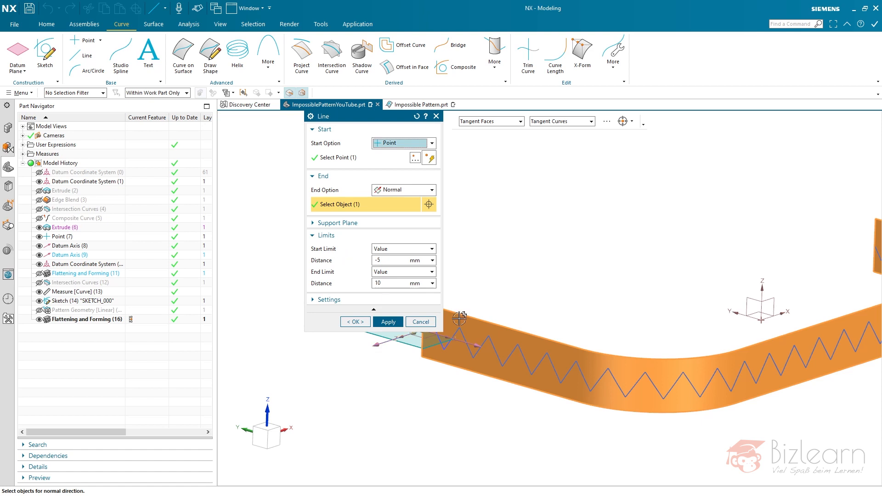
pyautogui.scroll(8, 553, 340)
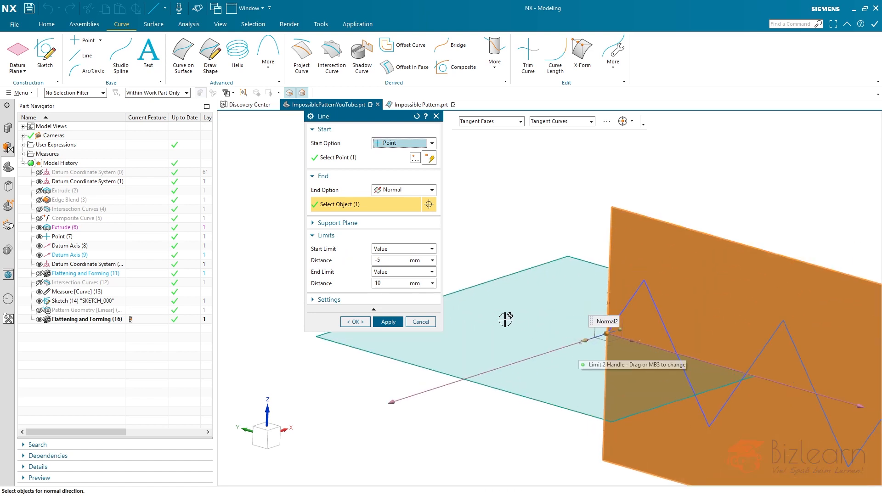
pyautogui.scroll(-5, 506, 320)
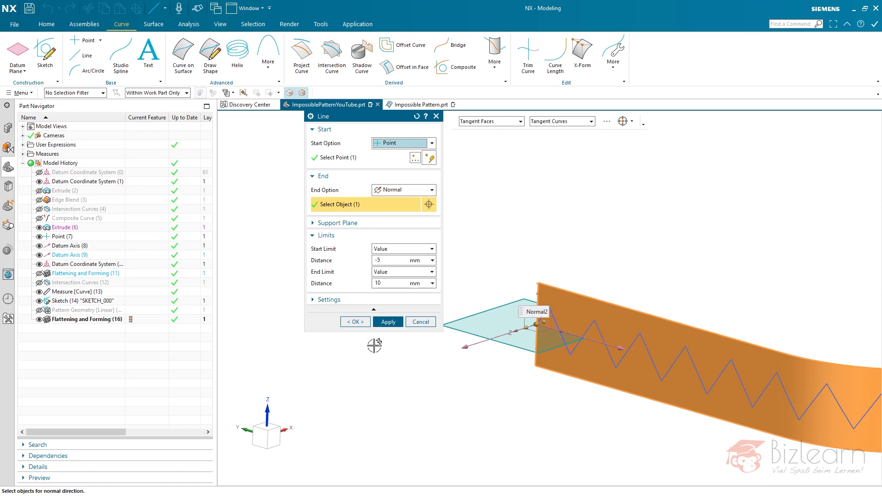
pyautogui.click(356, 322)
# - Hide Datum Axis (9), which overlaps the new line at the strip's end, and inspect the line there
pyautogui.moveTo(574, 374); pyautogui.dragTo(614, 382, button='middle')
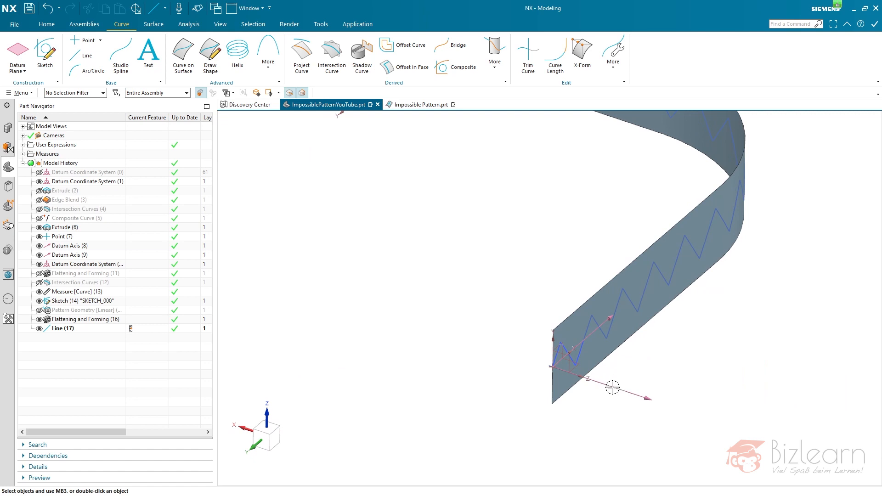
pyautogui.scroll(5, 554, 366)
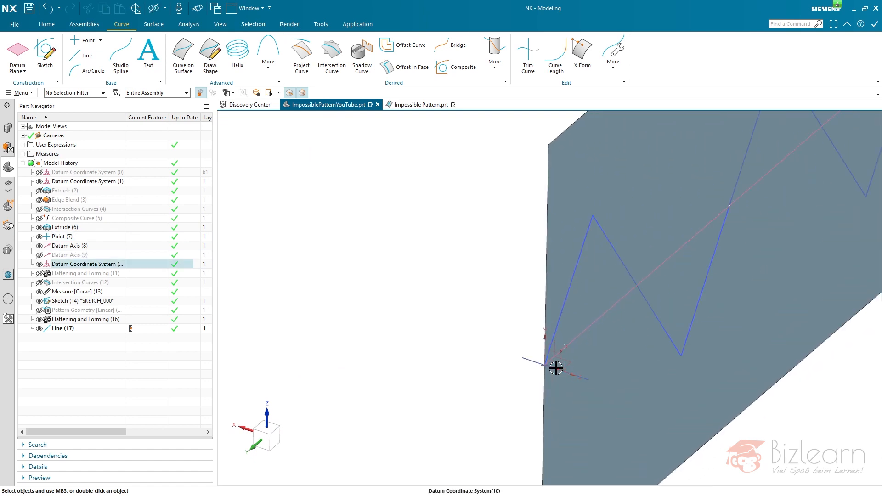
pyautogui.scroll(6, 556, 368)
pyautogui.scroll(-9, 474, 401)
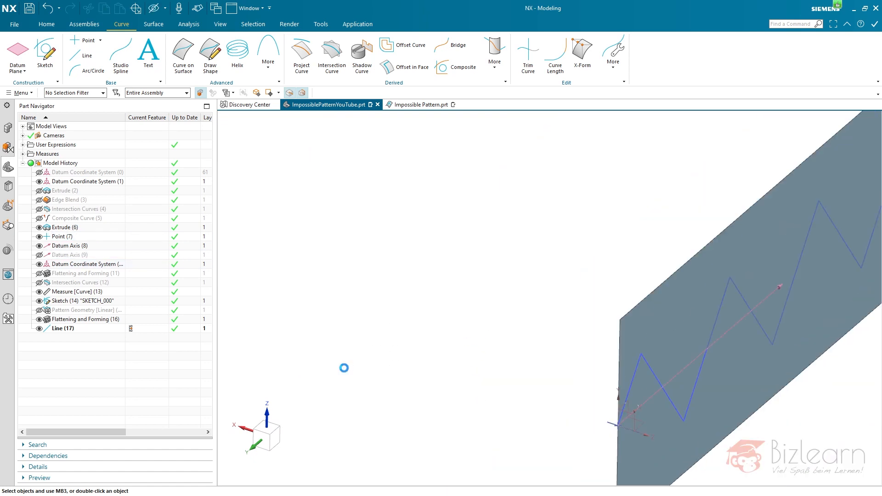
pyautogui.moveTo(447, 378); pyautogui.dragTo(264, 335, button='middle')
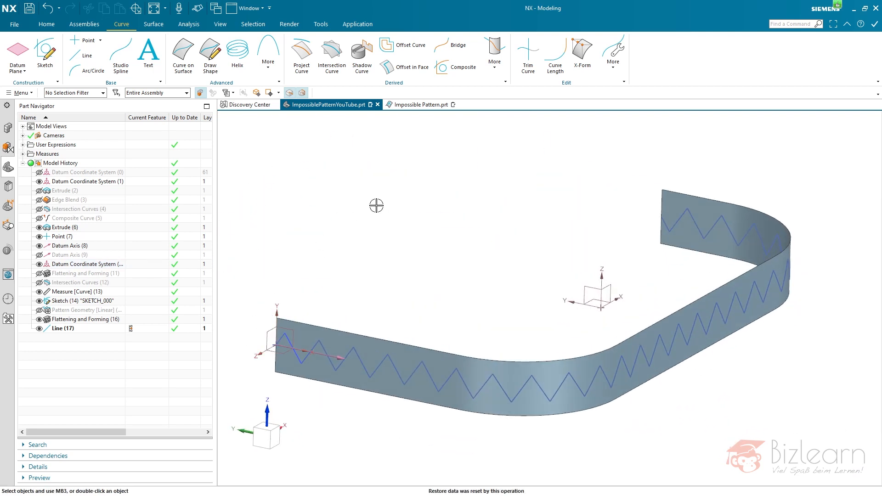
# - Switch to Impossible Pattern.prt to review its zigzag strip and feature history, and return to ImpossiblePatternYouTube.prt
pyautogui.click(415, 104)
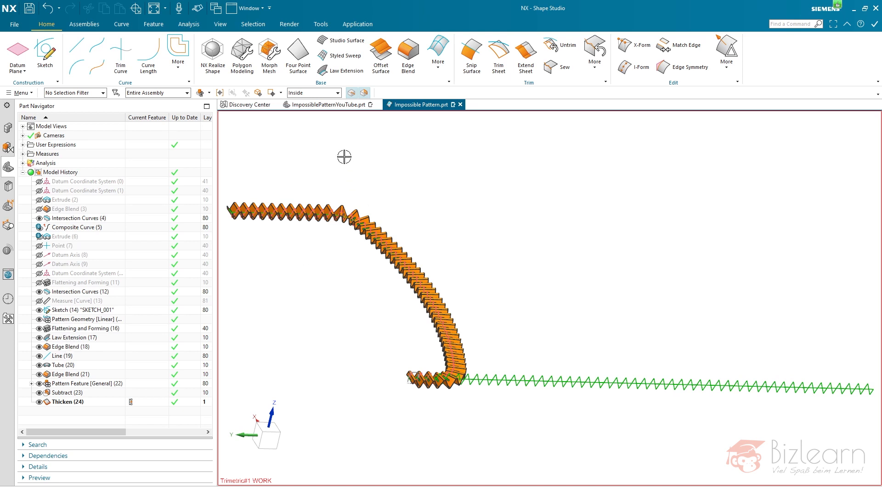
pyautogui.click(332, 106)
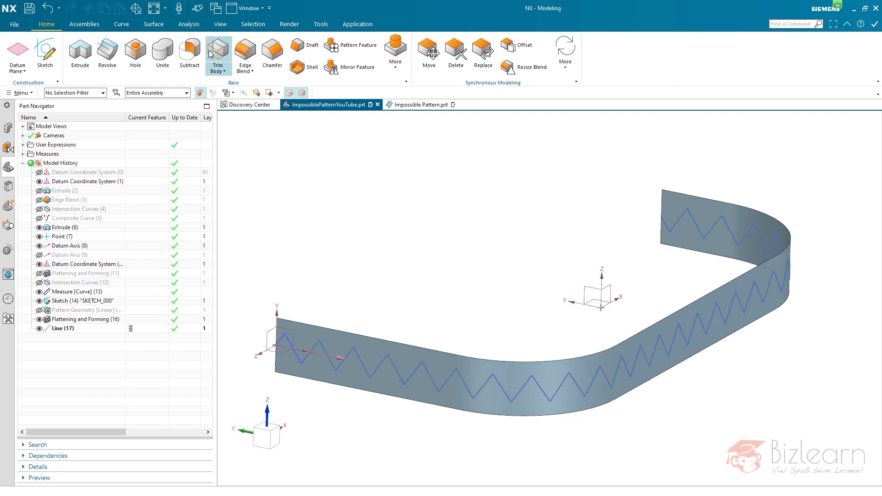
# - Start a face-based Law Extension using all the zigzag curves of Flattening and Forming (16) as the base curve
pyautogui.click(146, 25)
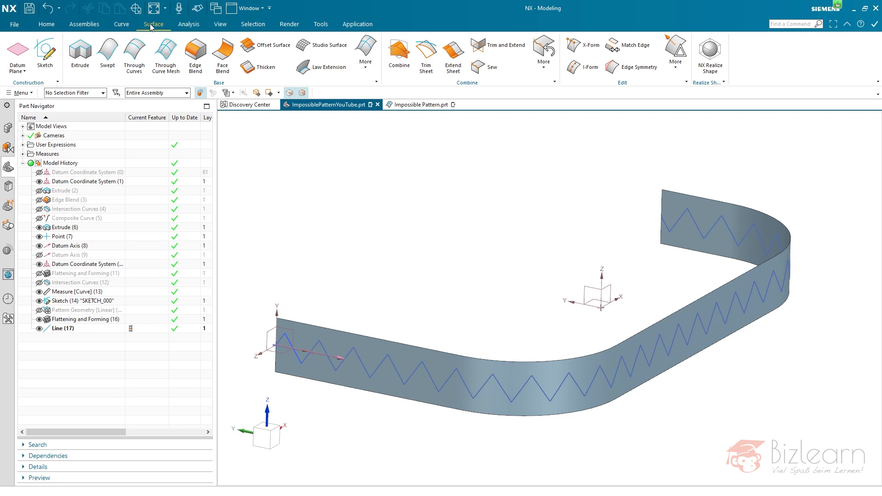
pyautogui.click(327, 68)
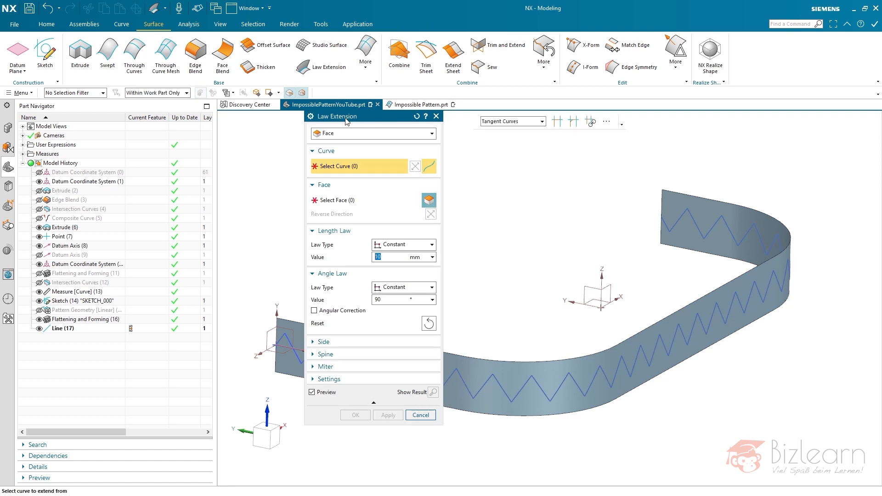
pyautogui.moveTo(356, 121); pyautogui.dragTo(133, 135)
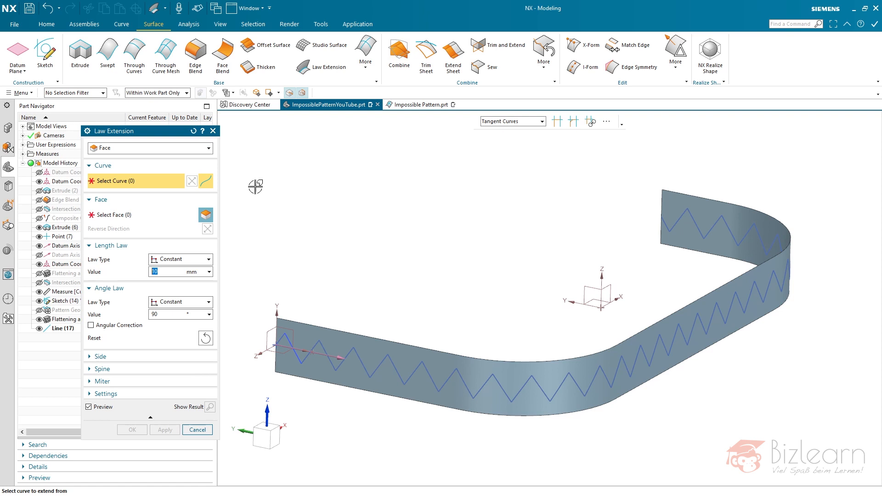
pyautogui.moveTo(171, 137); pyautogui.dragTo(212, 134)
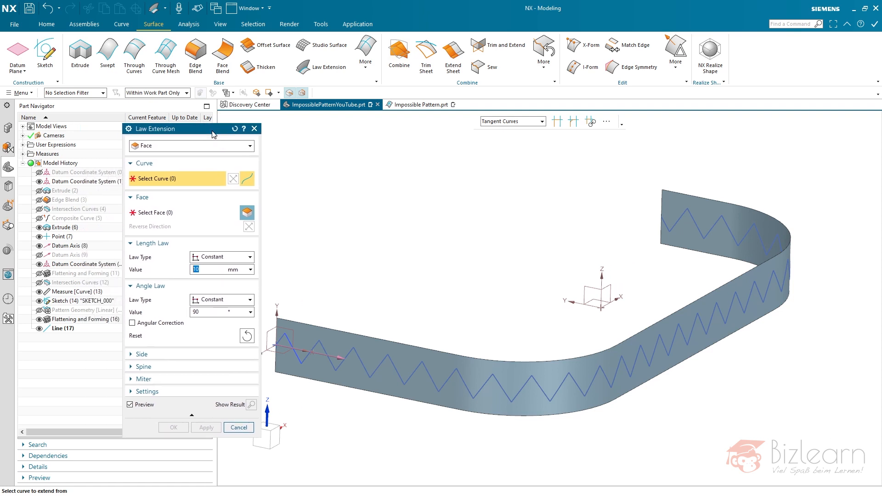
pyautogui.scroll(-2, 504, 284)
pyautogui.scroll(1, 430, 284)
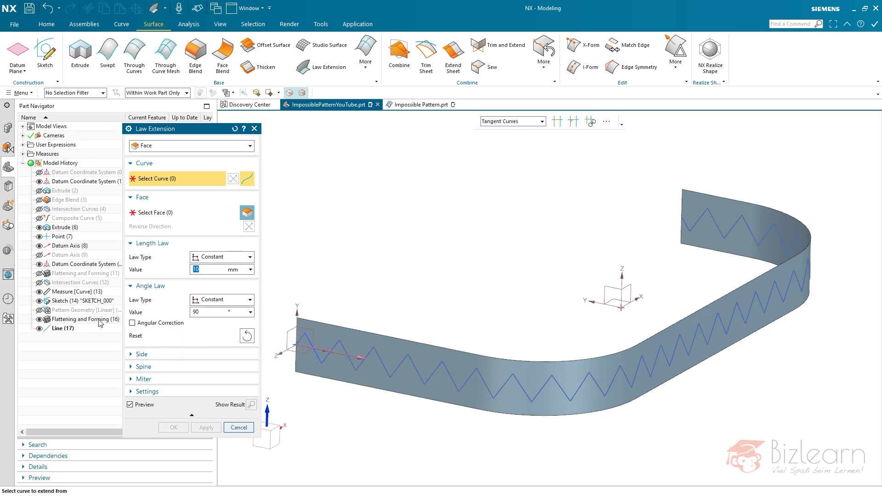
pyautogui.click(59, 321)
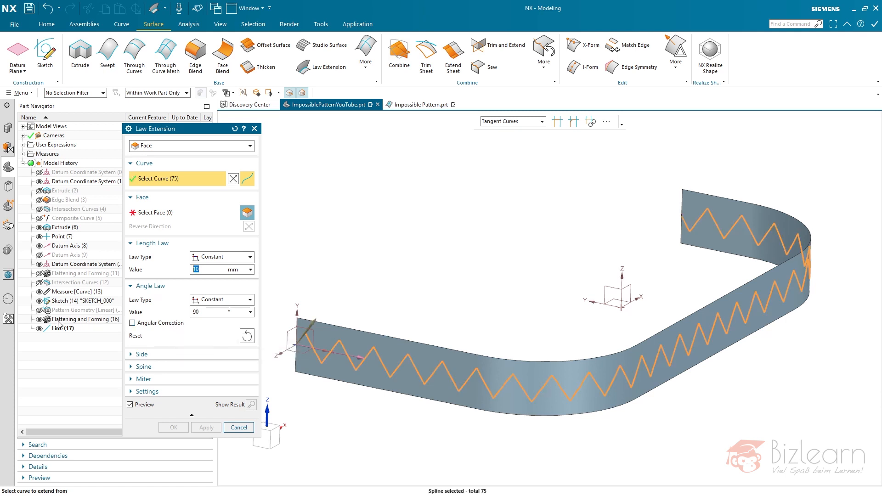
pyautogui.rightClick(339, 348)
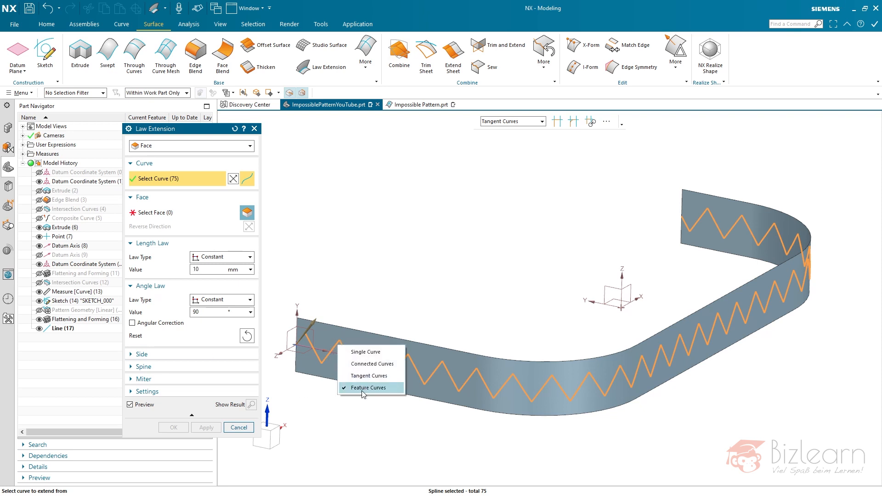
pyautogui.click(143, 431)
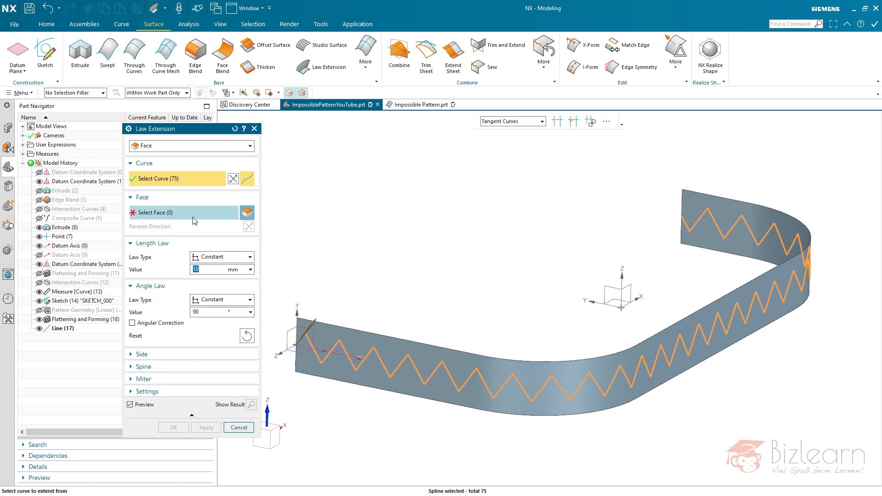
# - Use the strip face of Extrude (6) as the extension's reference face, and examine a zigzag corner of the preview
pyautogui.click(246, 212)
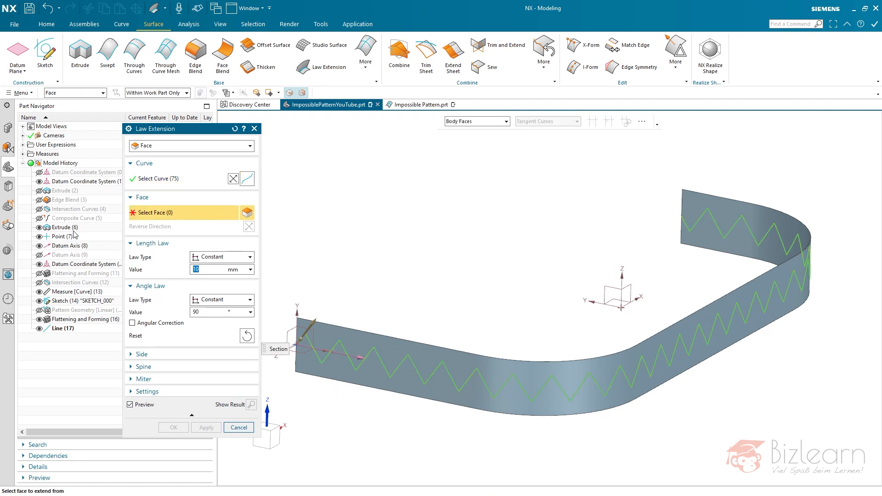
pyautogui.click(66, 227)
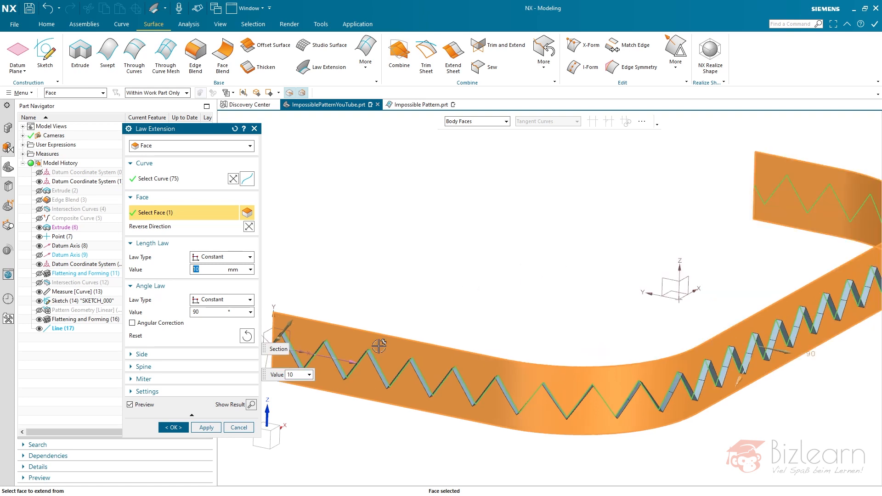
pyautogui.scroll(-8, 363, 358)
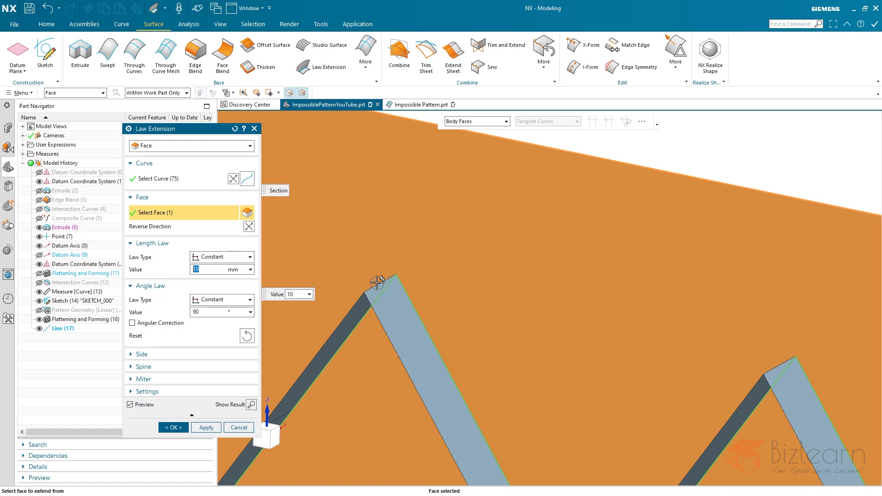
pyautogui.scroll(-5, 377, 282)
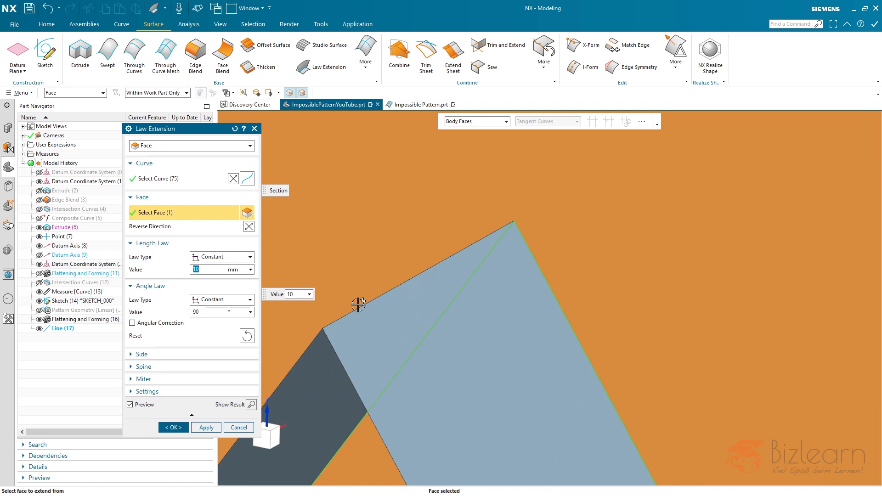
pyautogui.scroll(-5, 349, 309)
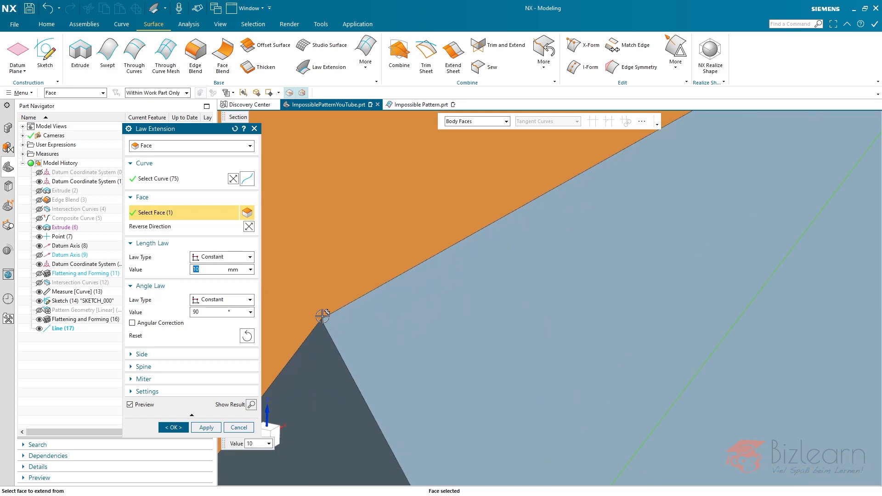
# - Set the Law Extension's extension side to Asymmetric so that the two side lengths are controlled separately
pyautogui.scroll(6, 381, 323)
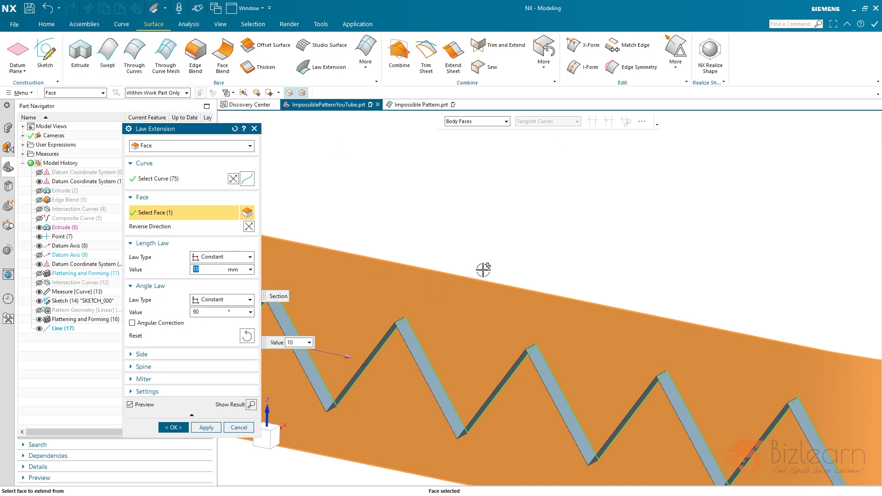
pyautogui.click(168, 355)
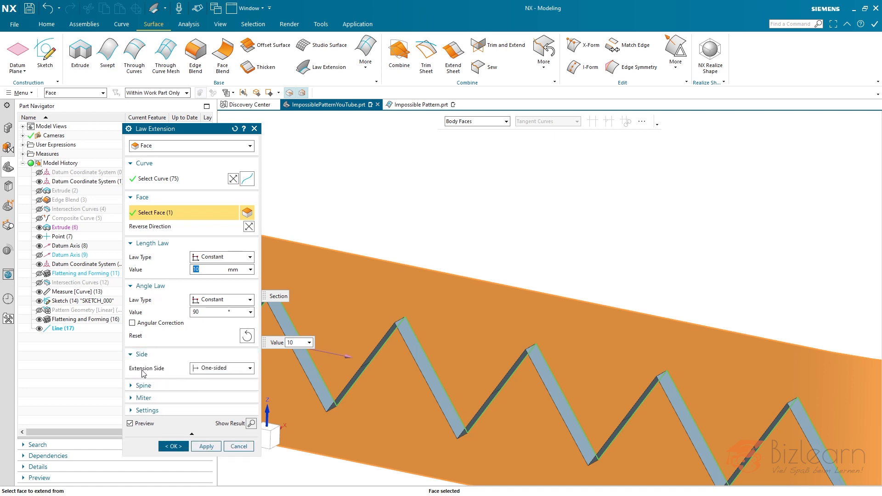
pyautogui.click(242, 370)
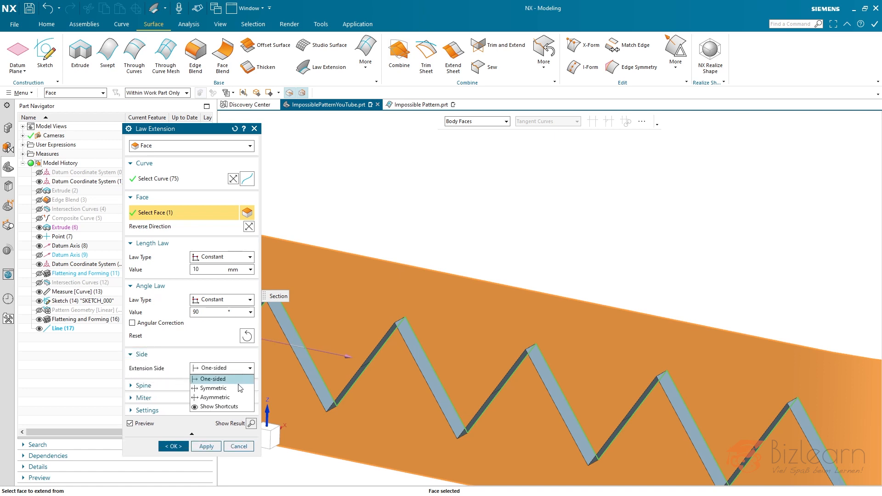
pyautogui.click(232, 397)
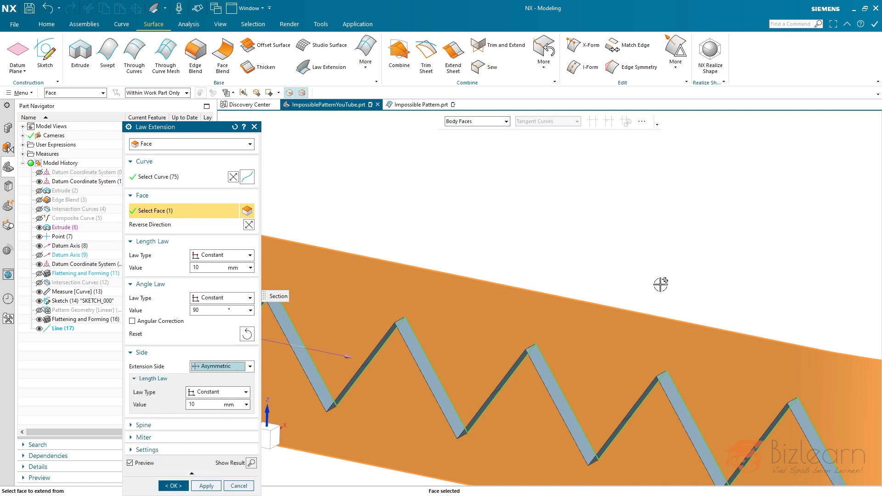
# - Lengthen the extension's first side to 16 mm using the preview at the strip's end, and check how both sides pass through the strip
pyautogui.scroll(-4, 656, 284)
pyautogui.scroll(3, 450, 297)
pyautogui.moveTo(451, 301); pyautogui.dragTo(518, 322, button='middle')
pyautogui.click(461, 329)
pyautogui.moveTo(461, 329); pyautogui.dragTo(468, 331)
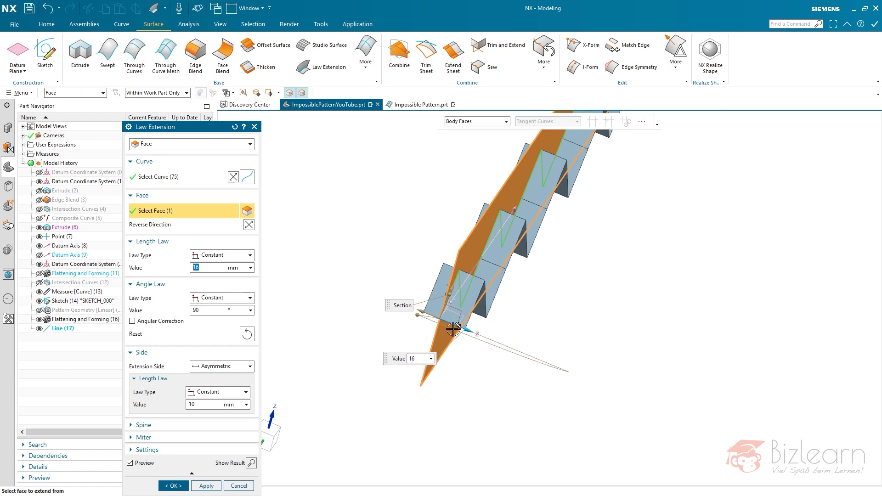
pyautogui.click(422, 315)
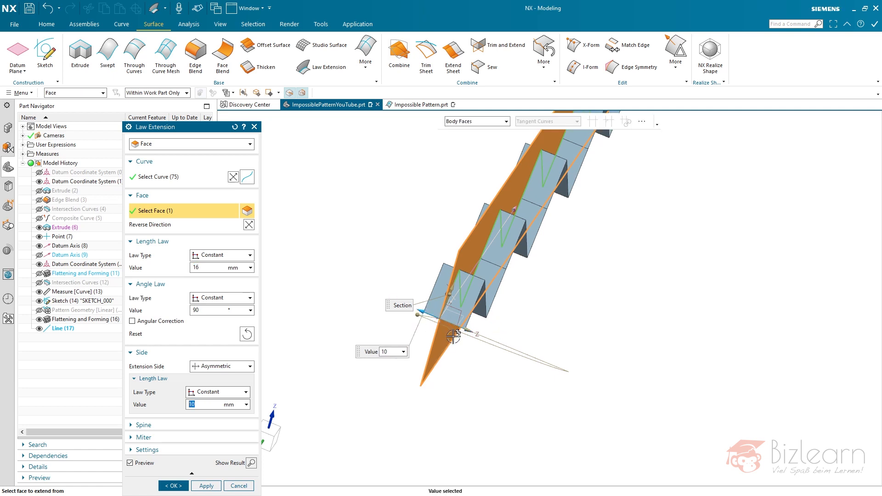
pyautogui.scroll(-7, 509, 383)
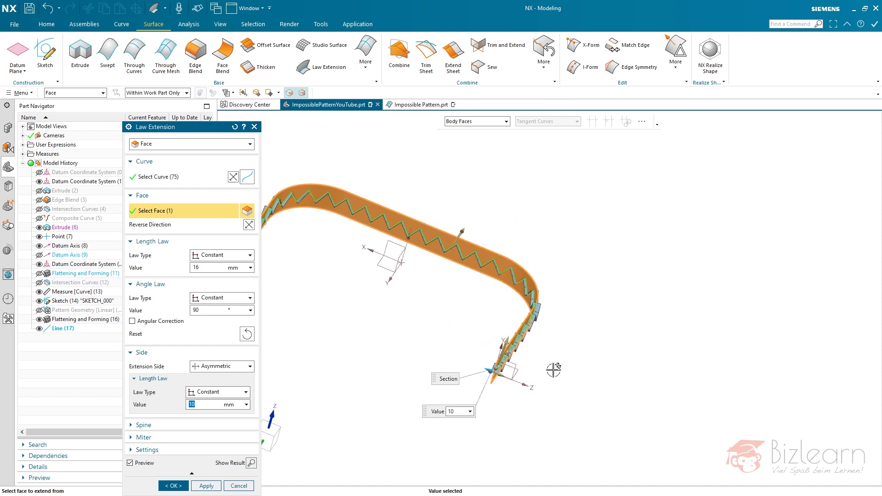
pyautogui.scroll(7, 321, 266)
pyautogui.scroll(4, 321, 266)
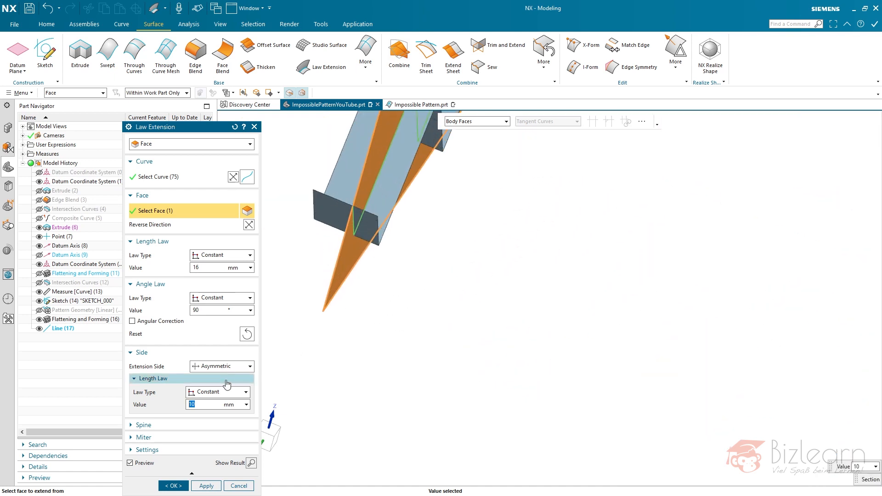
# - Enable Merge Faces if Possible in the Law Extension settings and examine the zigzag faces in the preview
pyautogui.click(173, 353)
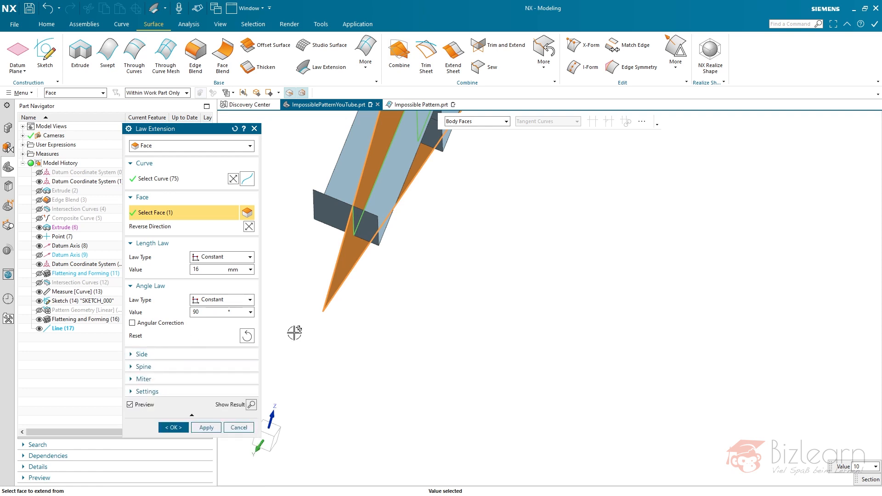
pyautogui.scroll(-5, 321, 349)
pyautogui.click(193, 391)
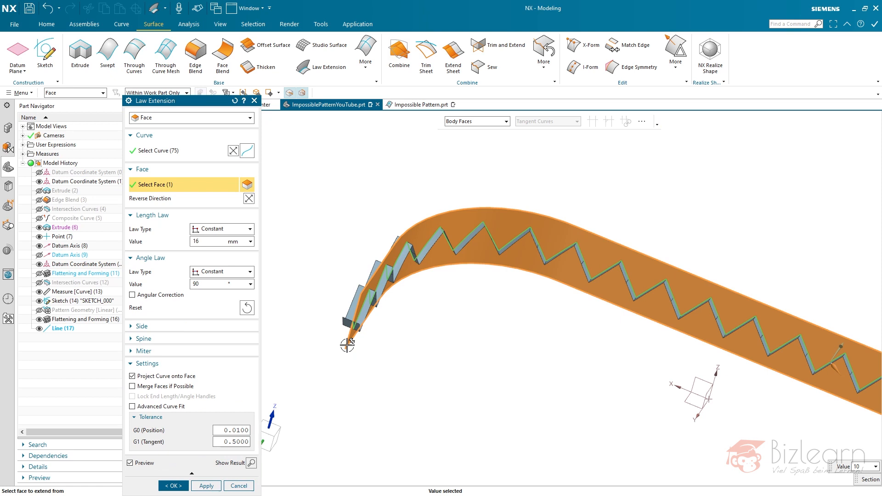
pyautogui.scroll(-6, 361, 281)
pyautogui.scroll(2, 565, 338)
pyautogui.scroll(3, 565, 337)
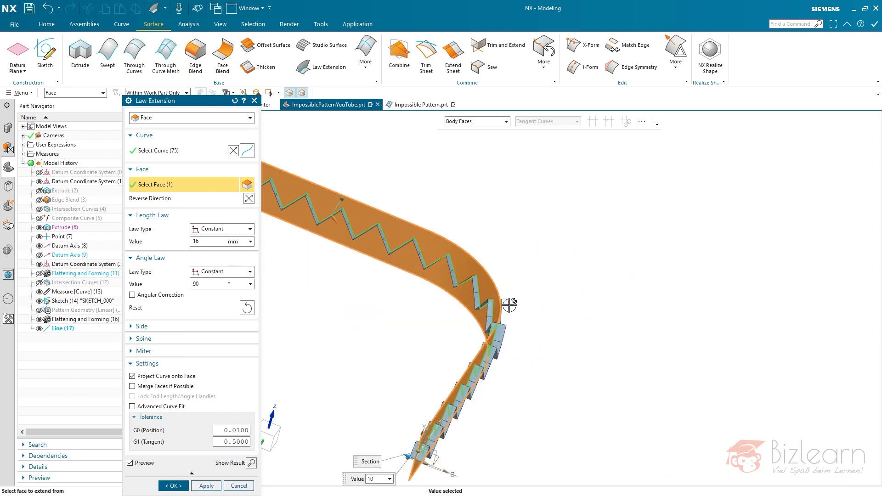
pyautogui.moveTo(496, 314); pyautogui.dragTo(346, 416, button='middle')
pyautogui.scroll(5, 347, 416)
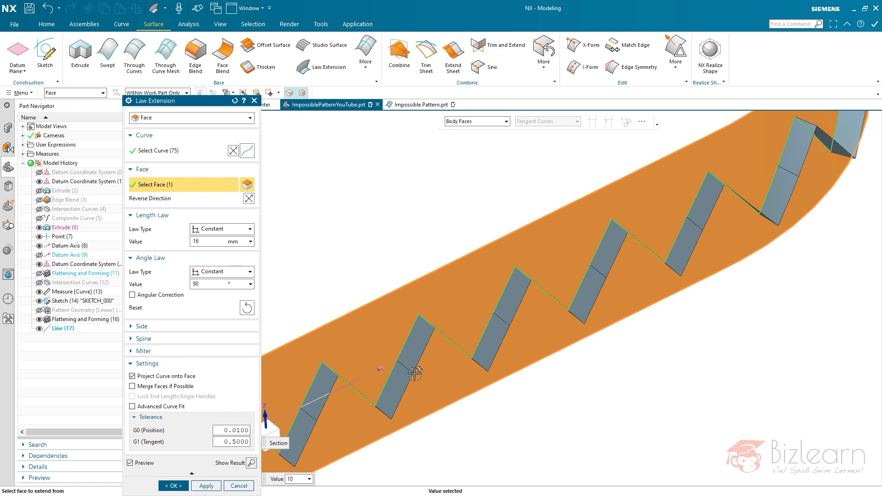
pyautogui.click(155, 387)
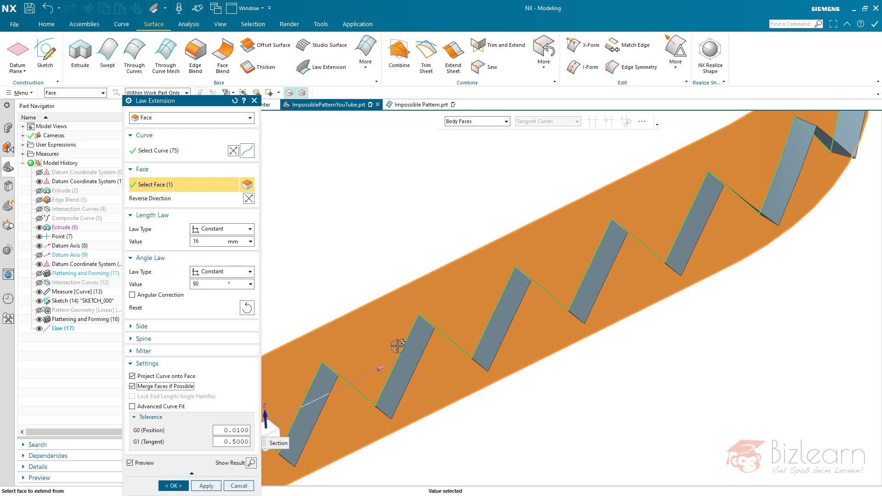
pyautogui.moveTo(464, 338)
pyautogui.mouseDown(button='middle')
pyautogui.moveTo(420, 315)
pyautogui.moveTo(418, 339)
pyautogui.moveTo(473, 337)
pyautogui.mouseUp(button='middle')
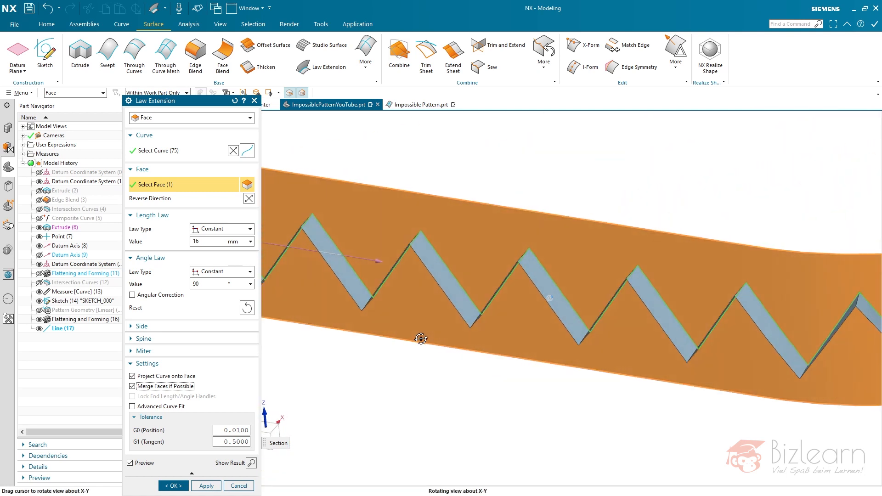
# - Disable Project Curve onto Face, create the Law Extension, and view the zigzag surface along the whole strip
pyautogui.click(149, 376)
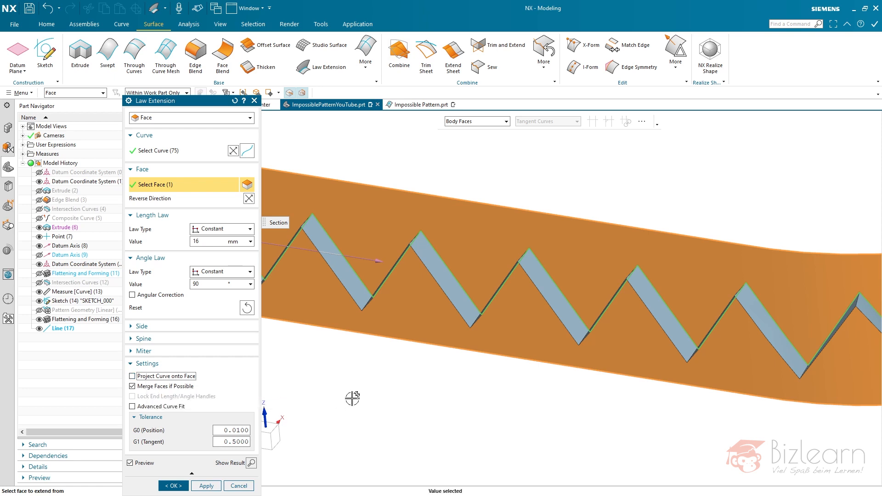
pyautogui.middleClick(353, 378)
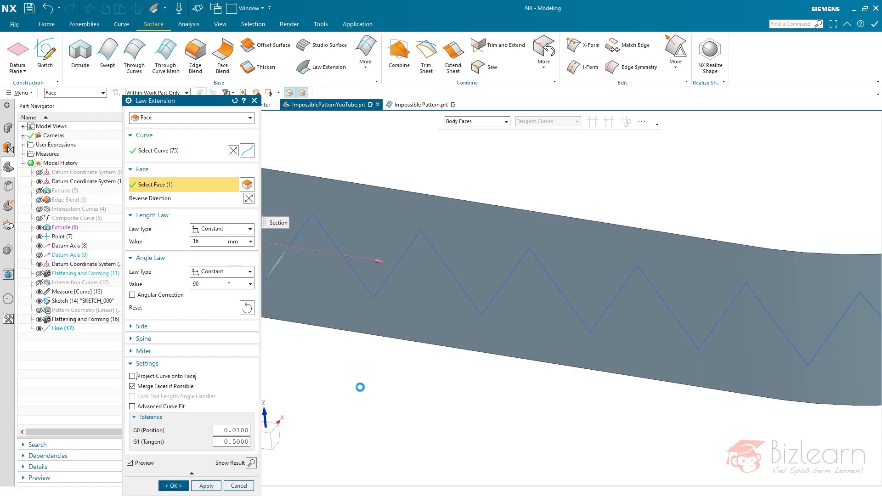
pyautogui.scroll(-5, 370, 389)
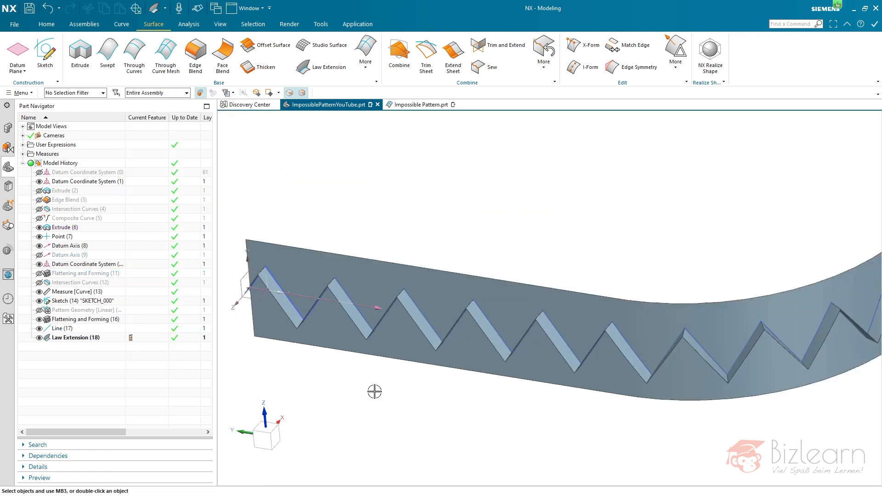
pyautogui.scroll(-3, 374, 392)
pyautogui.moveTo(458, 296)
pyautogui.mouseDown(button='middle')
pyautogui.moveTo(470, 291)
pyautogui.moveTo(453, 304)
pyautogui.mouseUp(button='middle')
pyautogui.scroll(2, 439, 299)
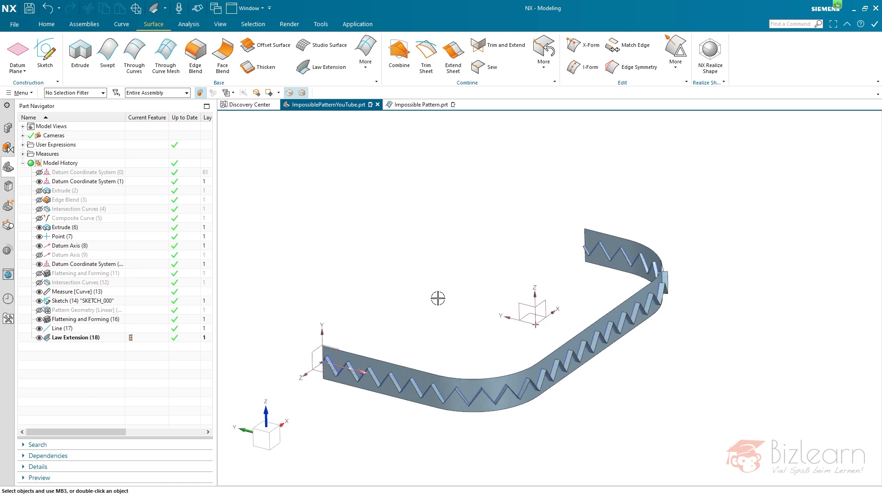
# - Start an Edge Blend with the Body Edges selection rule and select all corner edges of the zigzag surface
pyautogui.click(54, 28)
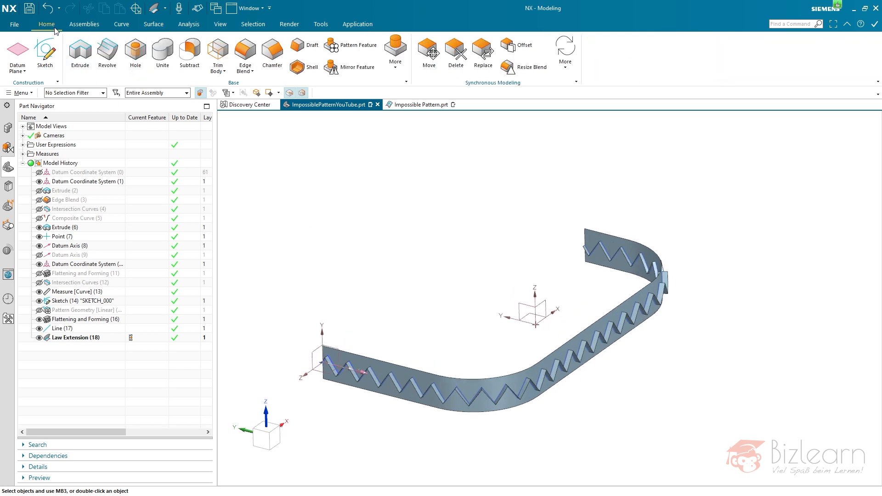
pyautogui.click(253, 56)
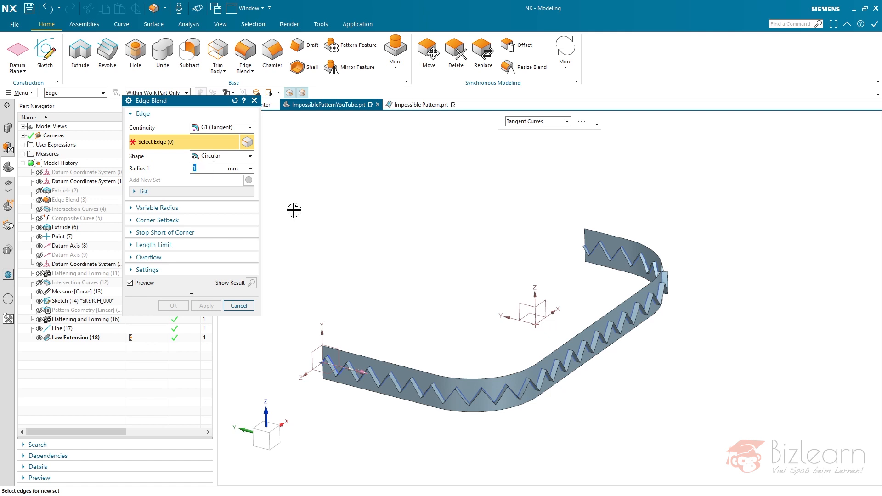
pyautogui.click(542, 125)
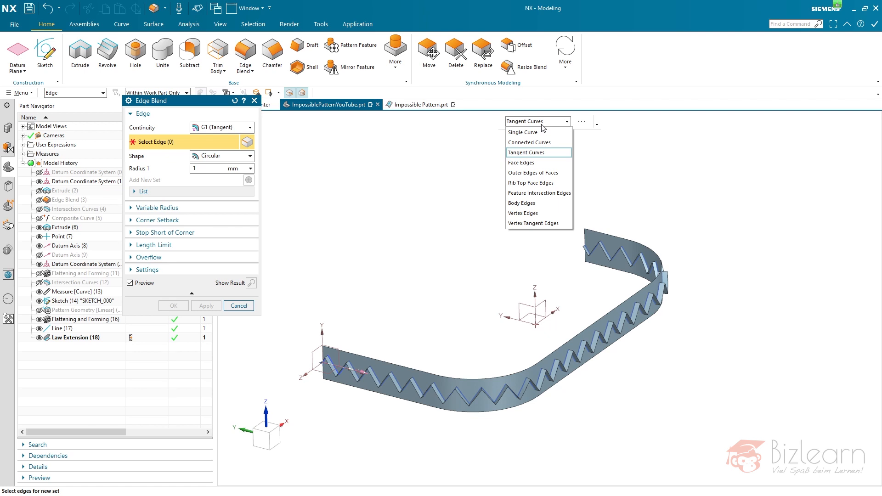
pyautogui.click(547, 204)
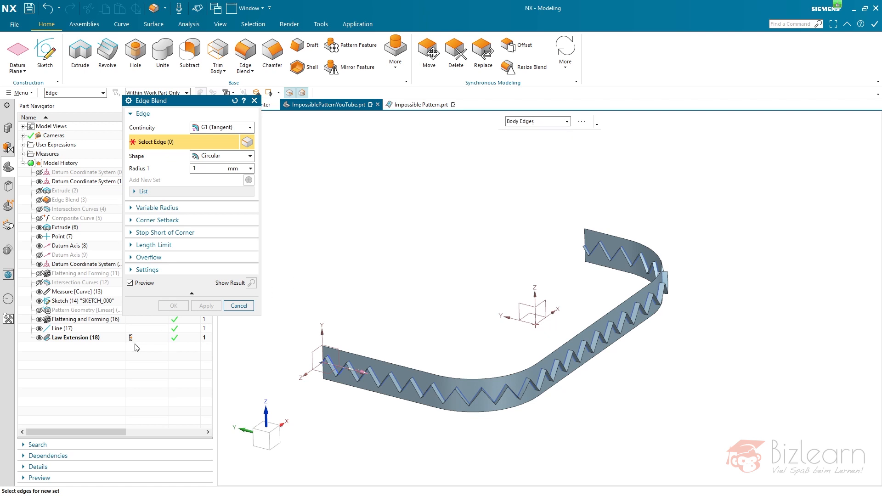
pyautogui.click(69, 339)
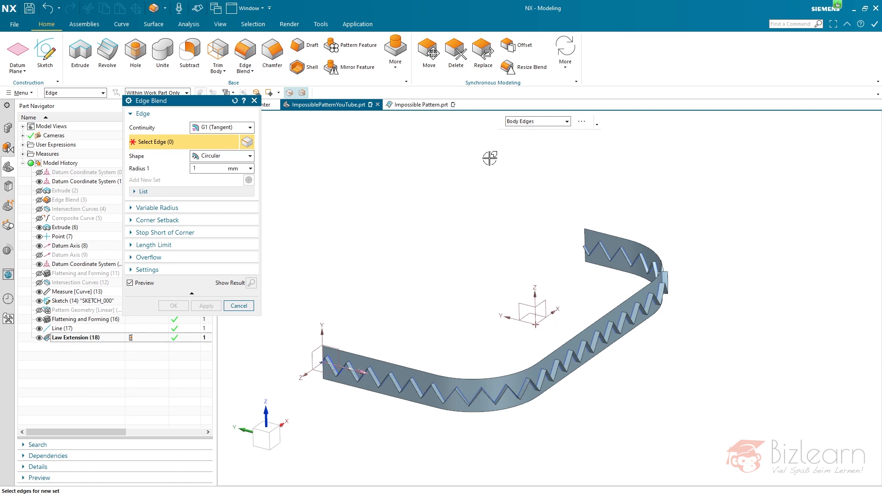
pyautogui.click(531, 122)
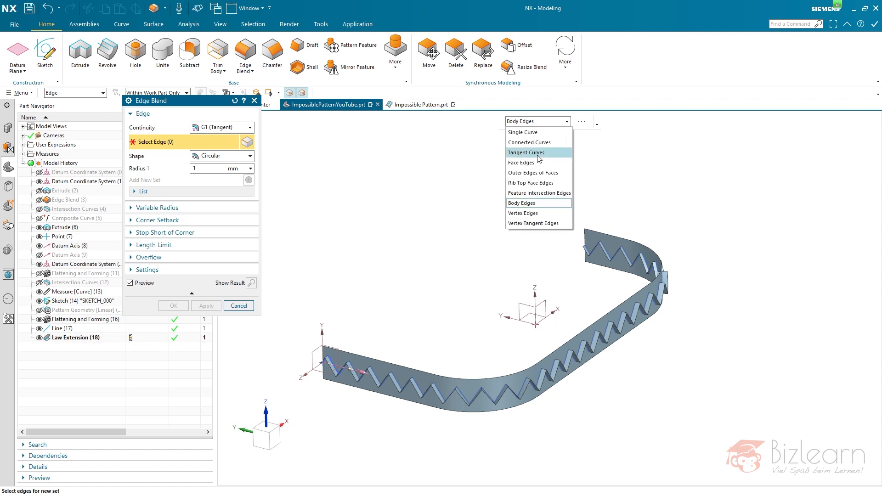
pyautogui.click(530, 125)
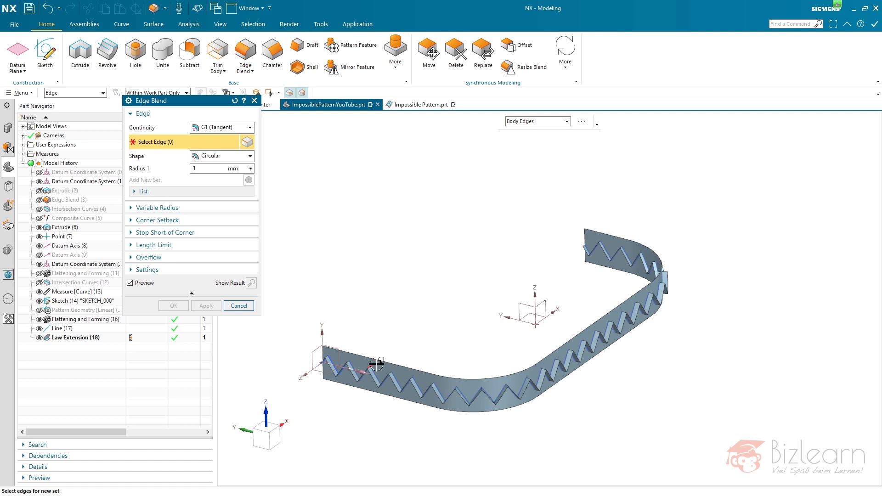
pyautogui.scroll(5, 374, 365)
pyautogui.click(363, 359)
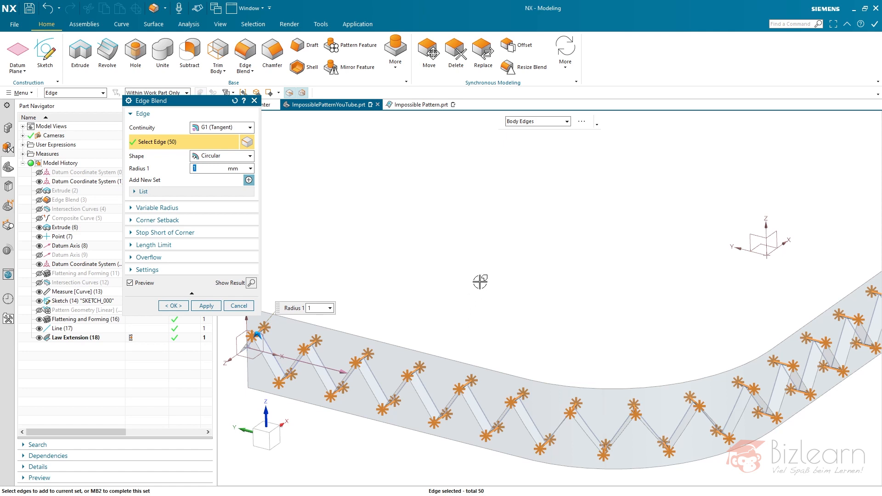
# - Set the blend radius to 5 mm and create the Edge Blend on the zigzag corners
pyautogui.moveTo(498, 248); pyautogui.dragTo(450, 285, button='middle')
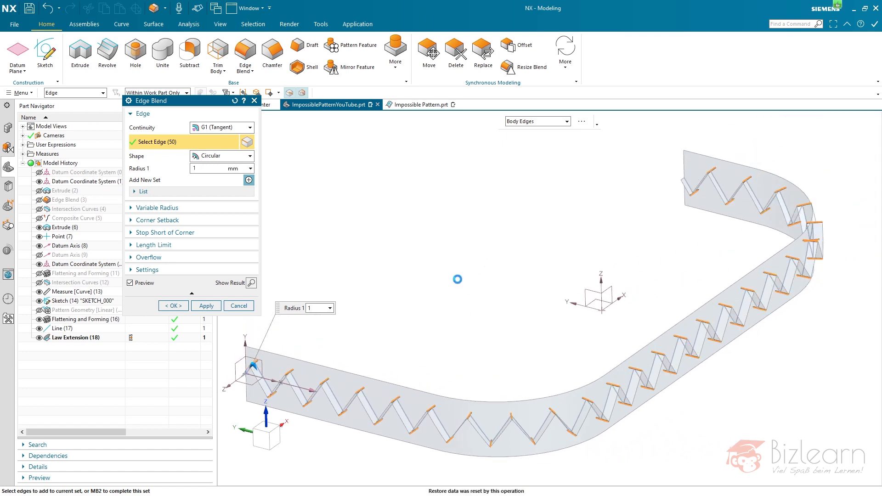
pyautogui.scroll(3, 398, 415)
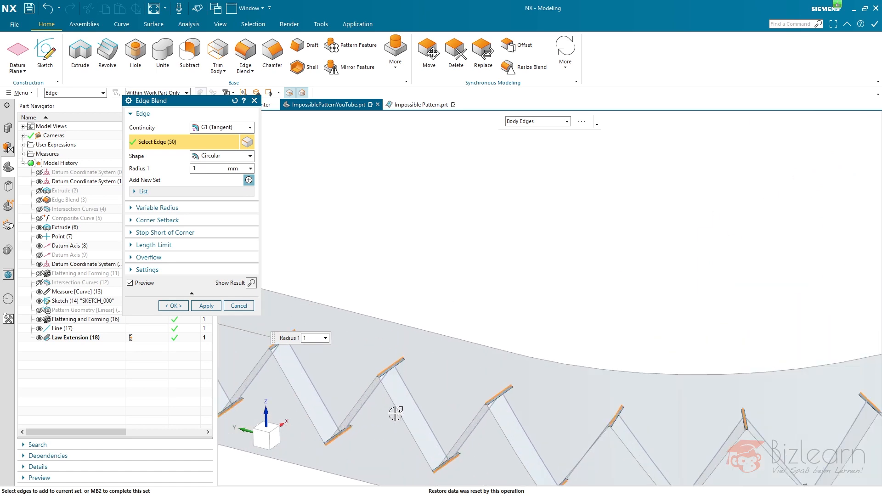
pyautogui.moveTo(216, 169); pyautogui.dragTo(145, 169)
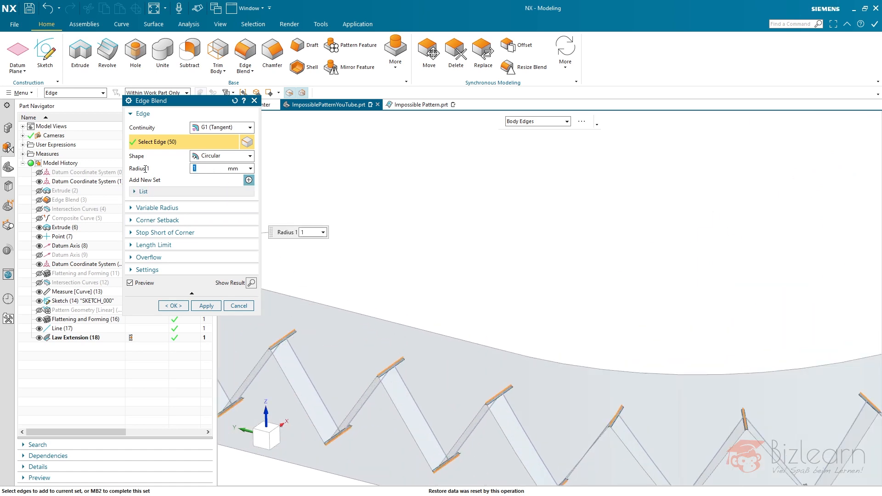
pyautogui.write('3')
pyautogui.press('Return')
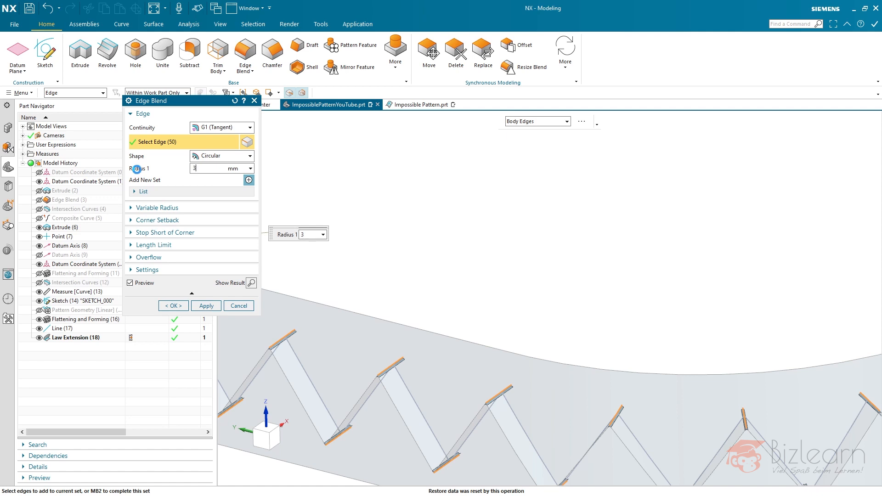
pyautogui.write('5')
pyautogui.press('Return')
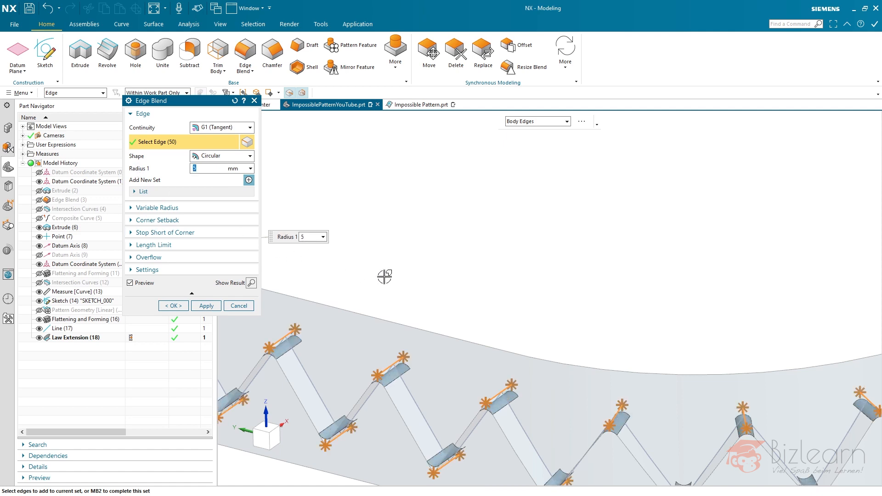
pyautogui.click(182, 306)
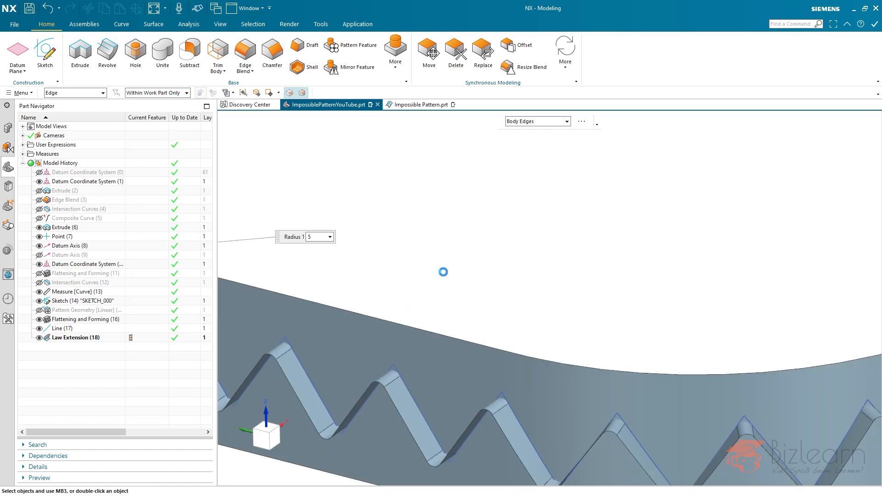
# - Move Line (17) after the Edge Blend in the model history
pyautogui.hotkey('ctrl', 'f')
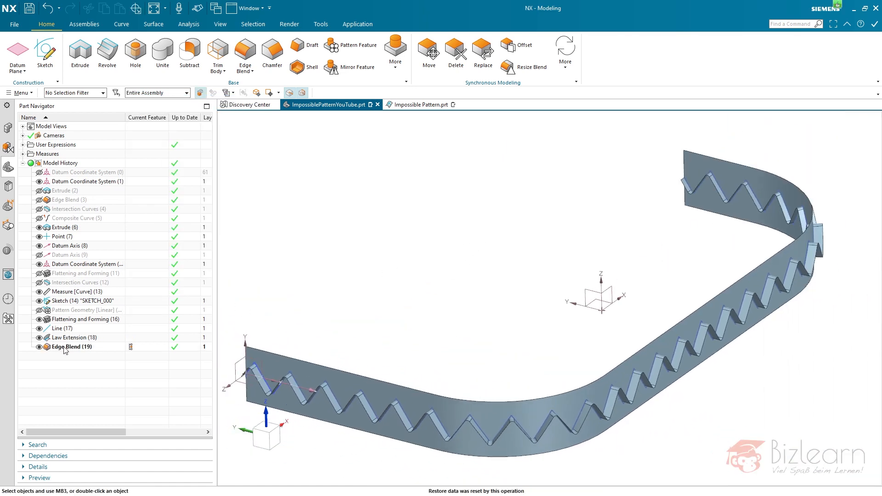
pyautogui.click(60, 329)
pyautogui.moveTo(61, 331); pyautogui.dragTo(73, 358)
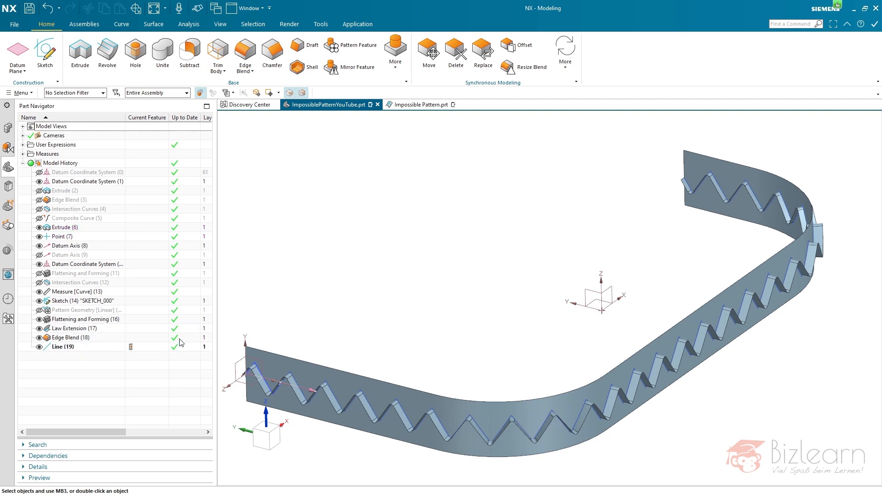
pyautogui.scroll(3, 398, 301)
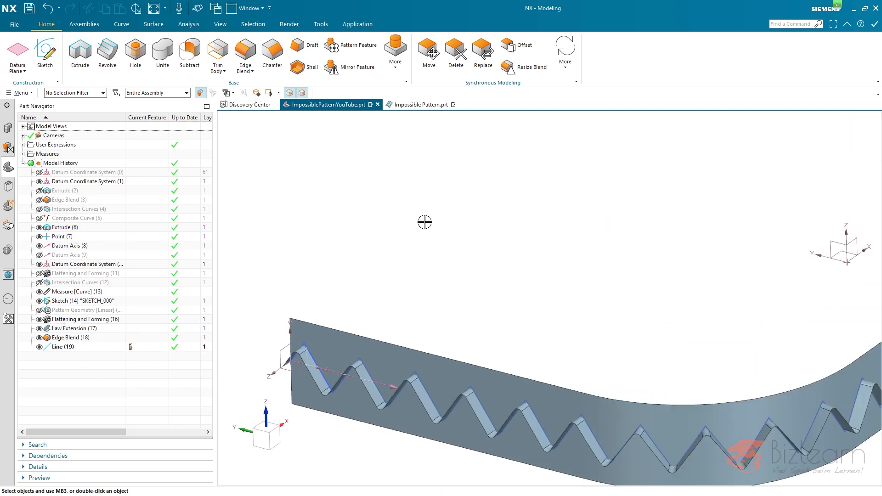
# - Start a Tube and select the short line at the start of the zigzag surface as its path
pyautogui.moveTo(321, 349); pyautogui.dragTo(371, 374, button='middle')
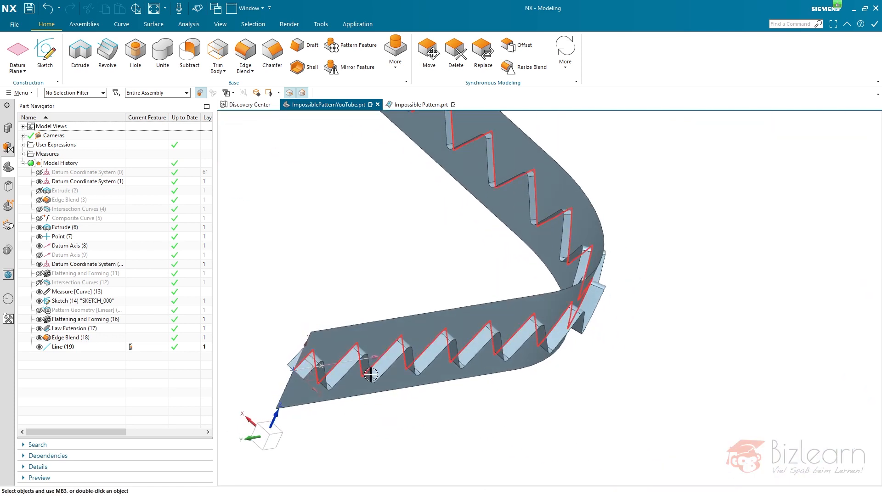
pyautogui.click(152, 25)
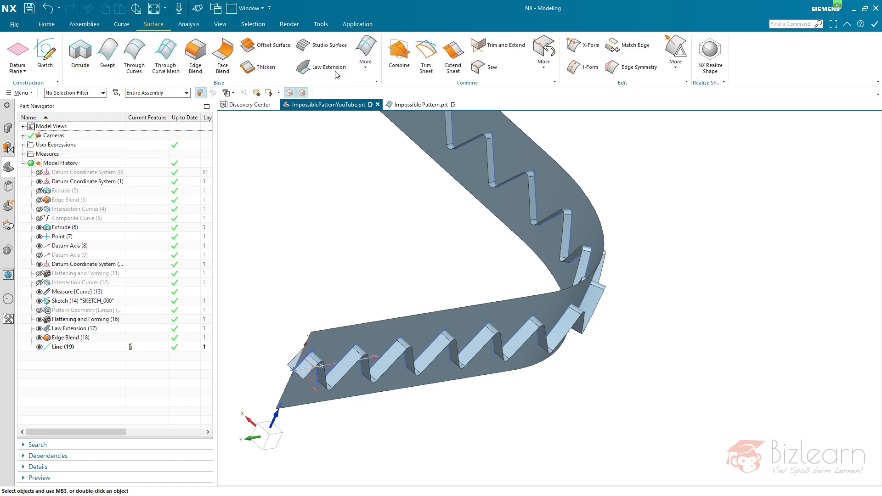
pyautogui.click(372, 69)
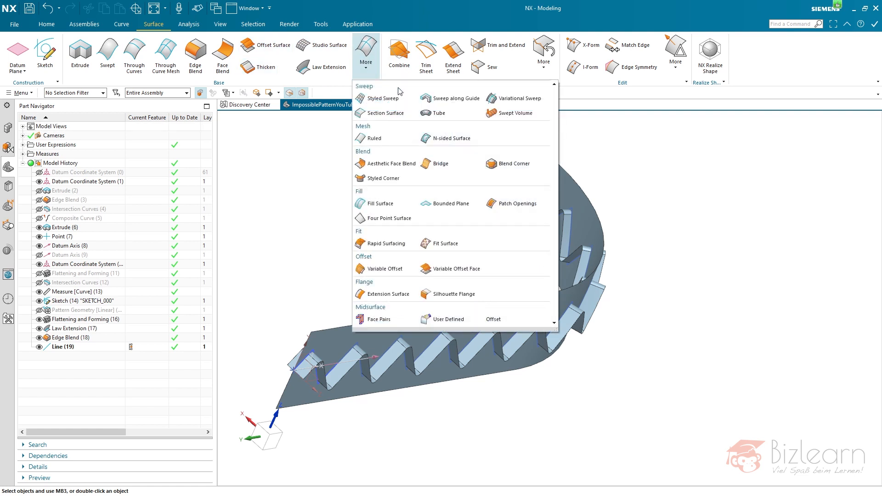
pyautogui.click(437, 113)
pyautogui.scroll(3, 301, 370)
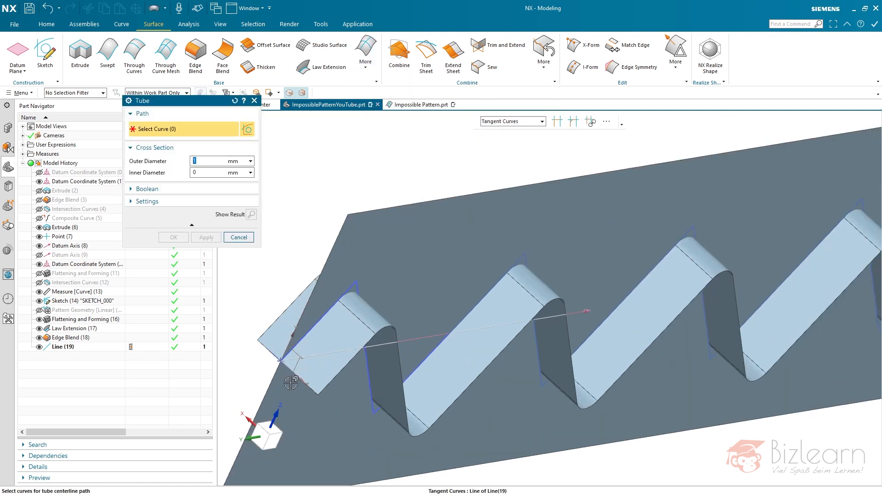
pyautogui.scroll(2, 348, 359)
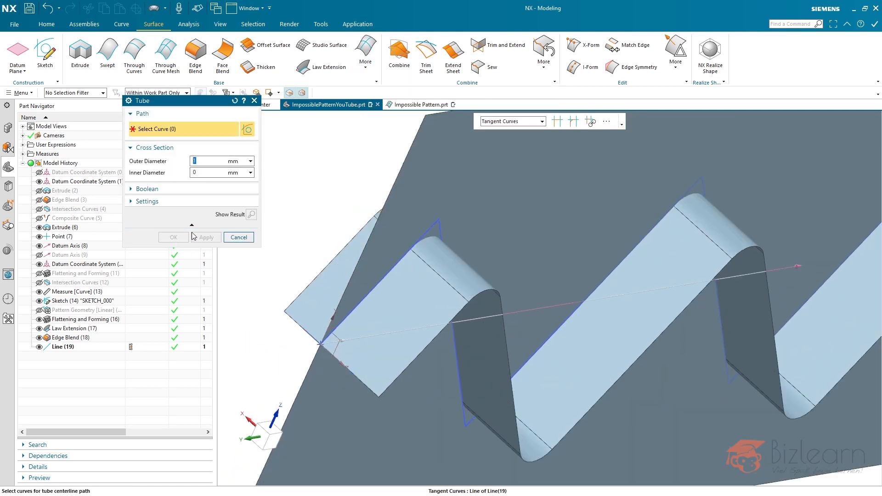
pyautogui.click(303, 342)
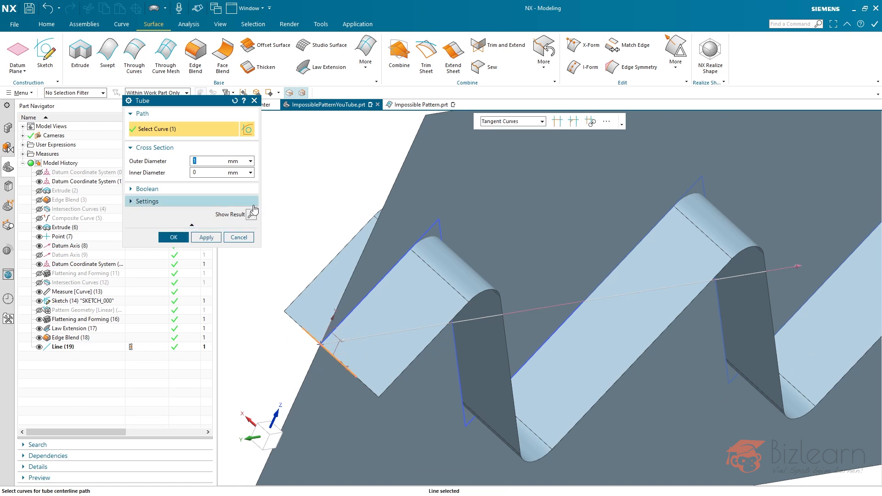
# - Set the tube's outer diameter to 3 mm, preview the result, and create the tube
pyautogui.click(251, 216)
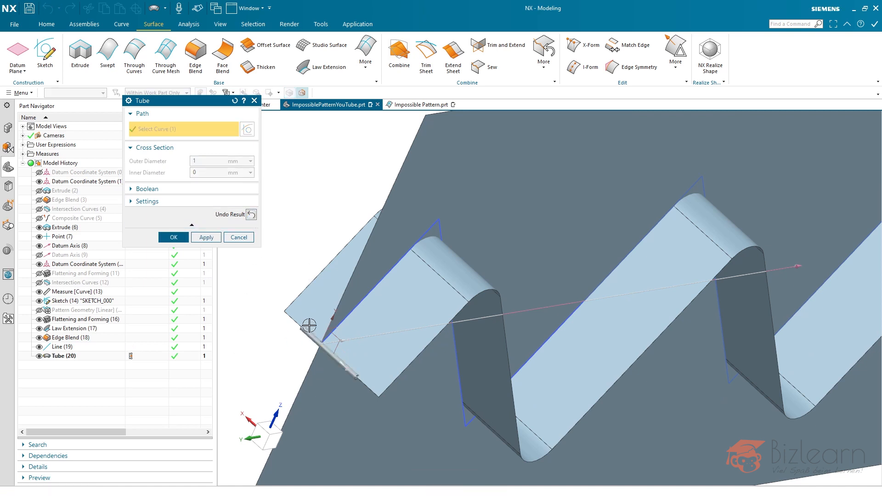
pyautogui.click(251, 214)
pyautogui.doubleClick(195, 161)
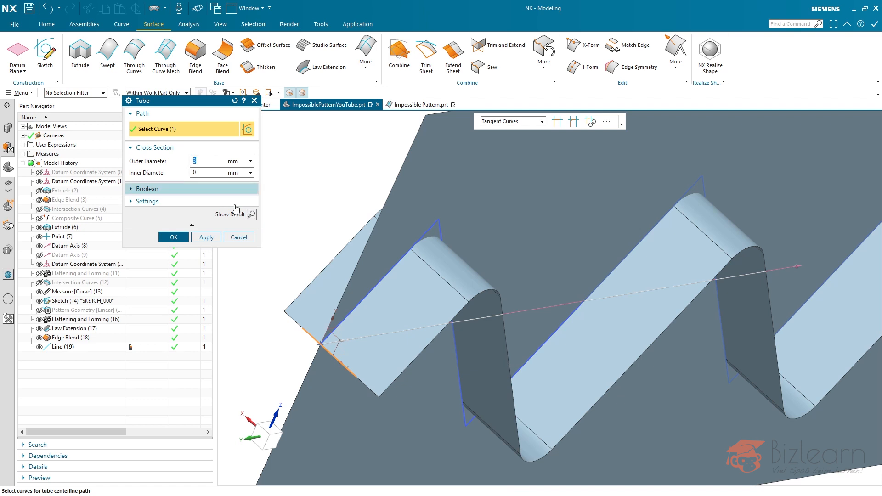
pyautogui.click(251, 215)
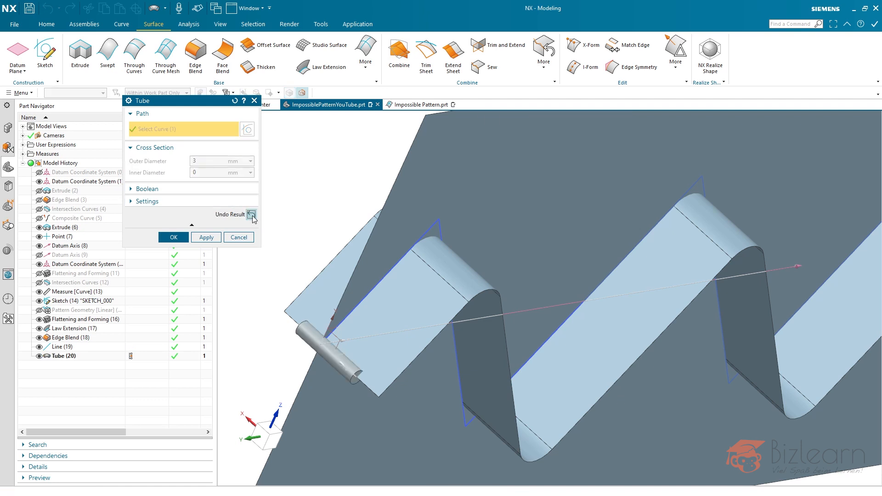
pyautogui.click(251, 214)
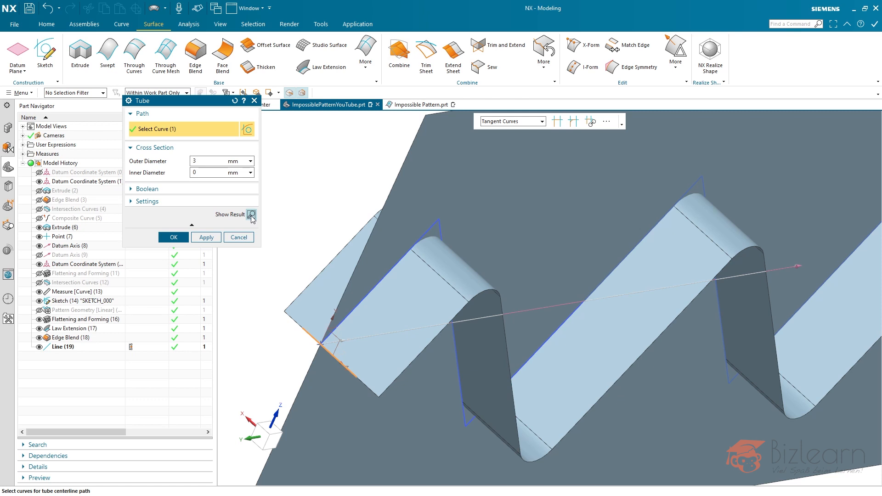
pyautogui.click(173, 237)
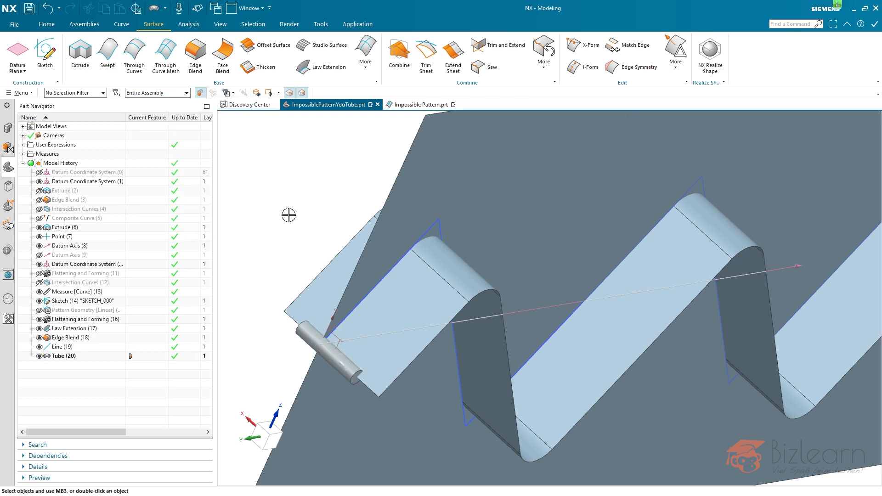
# - Start an Edge Blend on both end edges of the tube with a radius of 1.5 mm
pyautogui.click(46, 24)
pyautogui.click(246, 52)
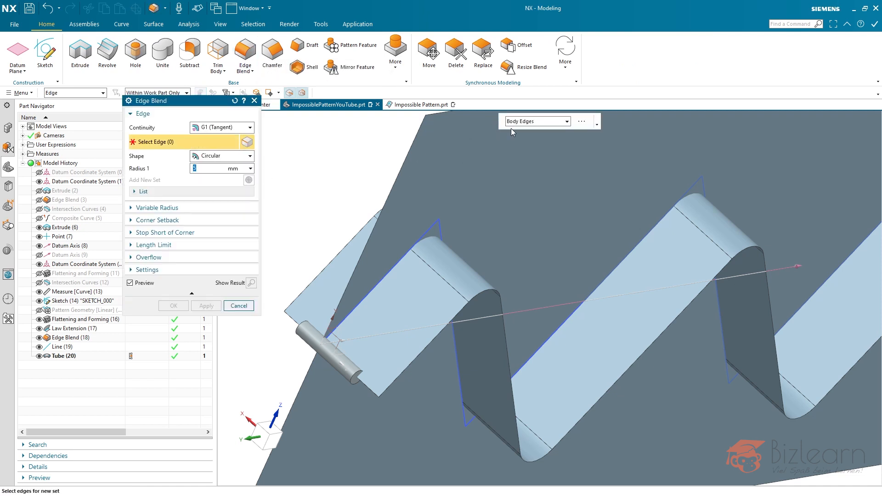
pyautogui.click(308, 315)
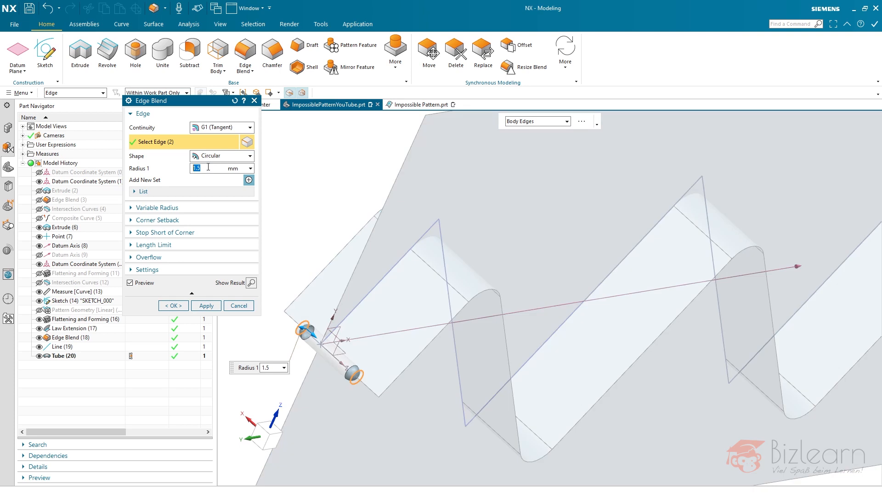
pyautogui.scroll(4, 300, 335)
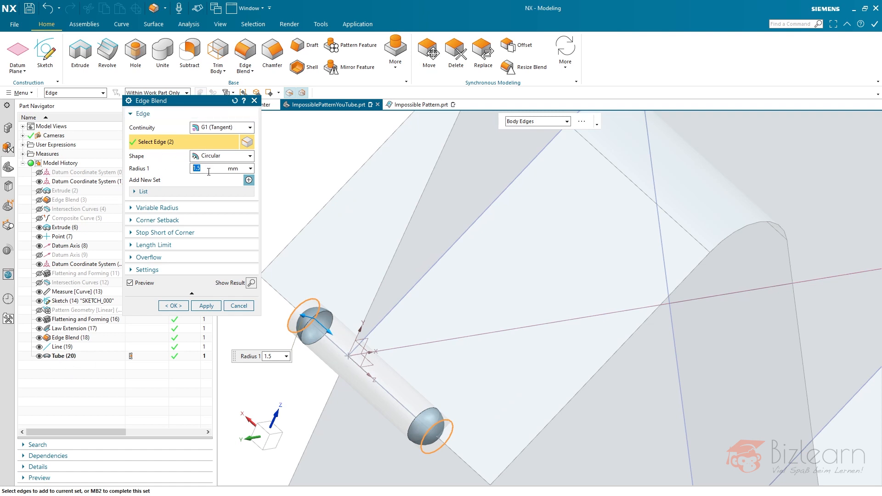
# - Link the blend radius to the tube's outer diameter through the feature parameter p71 (Tube(20) Limit 1)
pyautogui.click(250, 168)
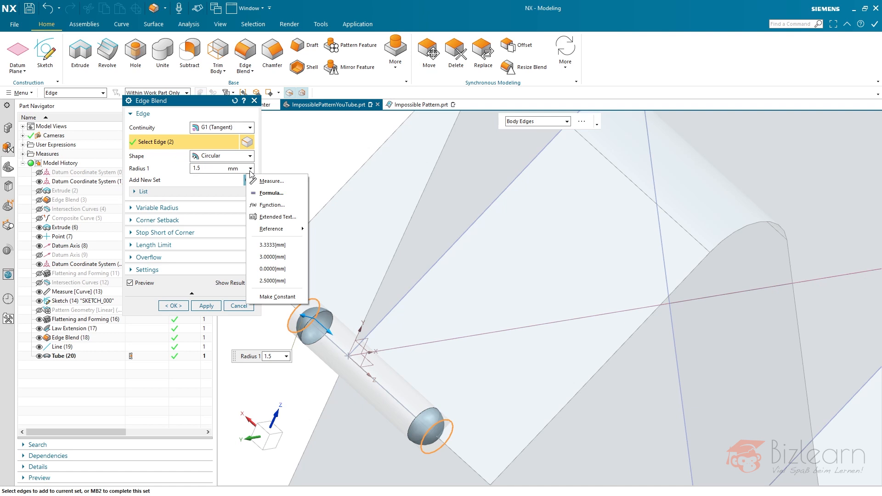
pyautogui.moveTo(283, 232)
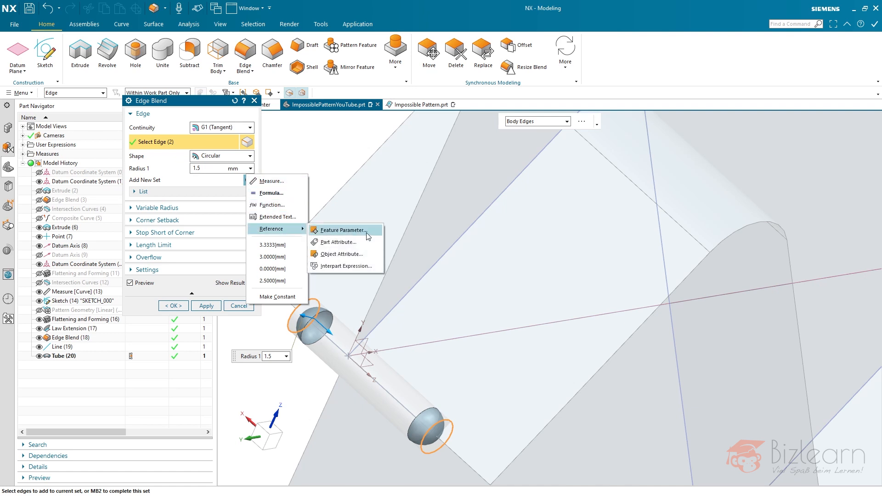
pyautogui.click(344, 231)
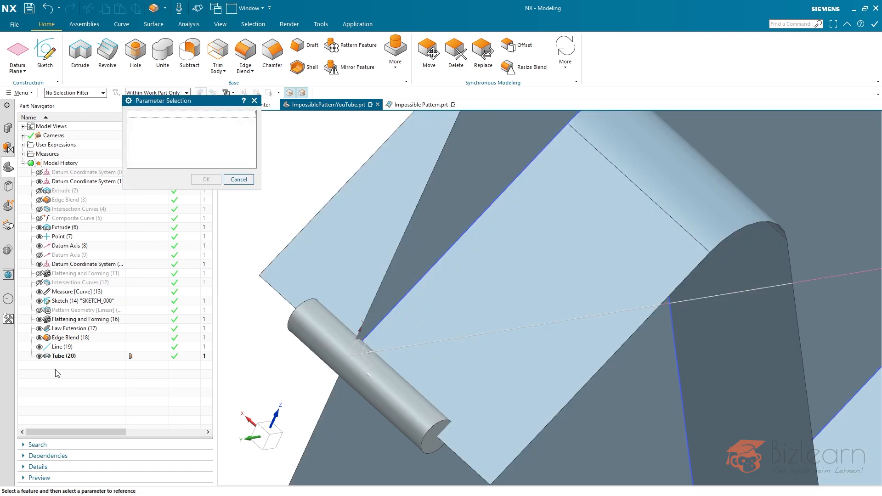
pyautogui.click(59, 356)
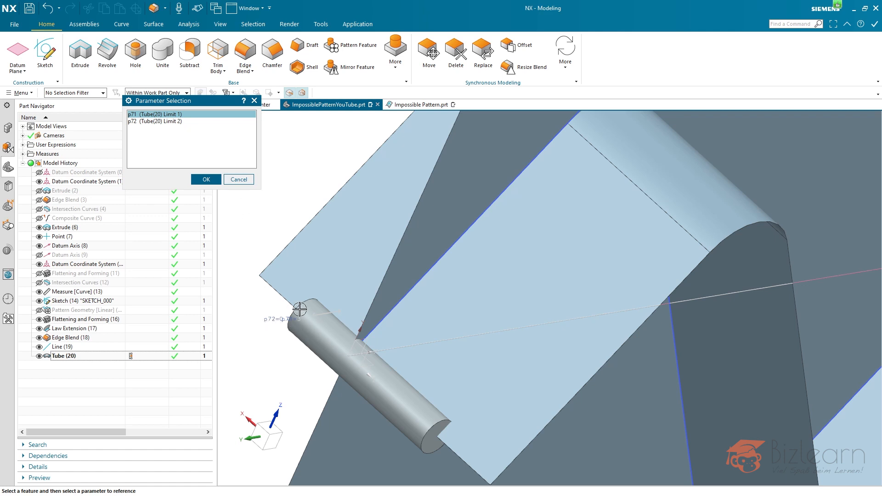
pyautogui.click(179, 122)
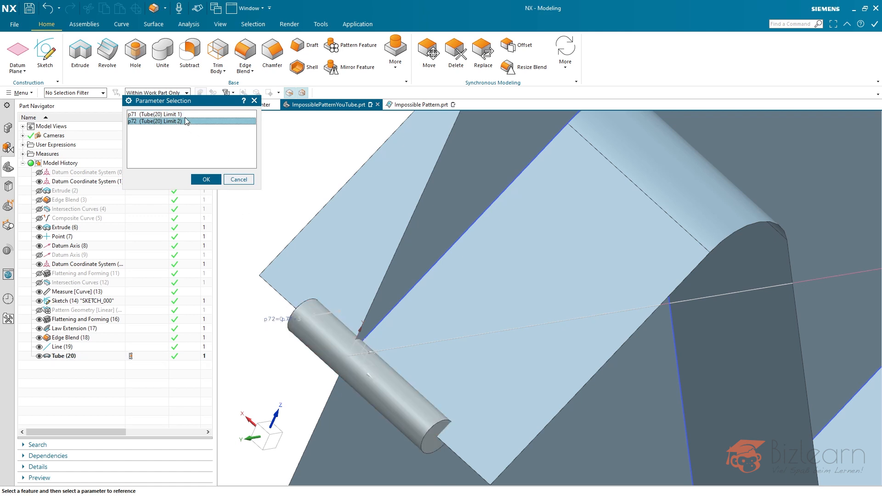
pyautogui.click(185, 114)
pyautogui.scroll(5, 299, 324)
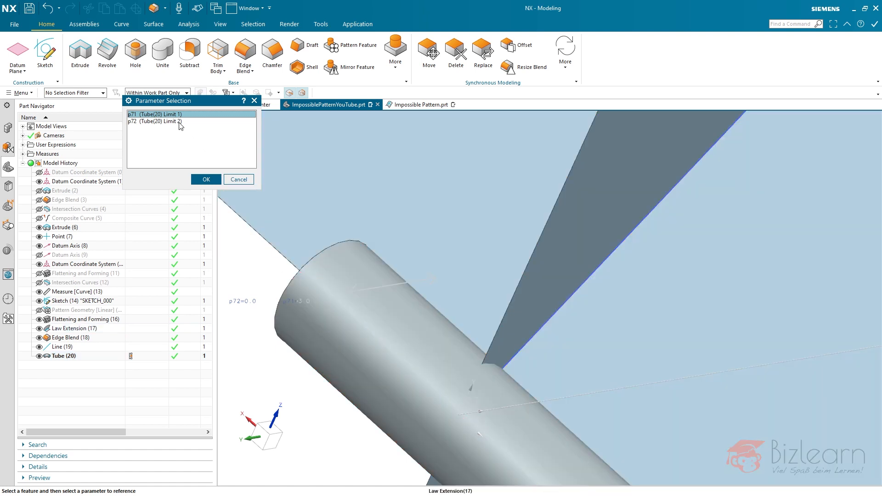
pyautogui.click(181, 122)
pyautogui.click(179, 117)
pyautogui.click(199, 178)
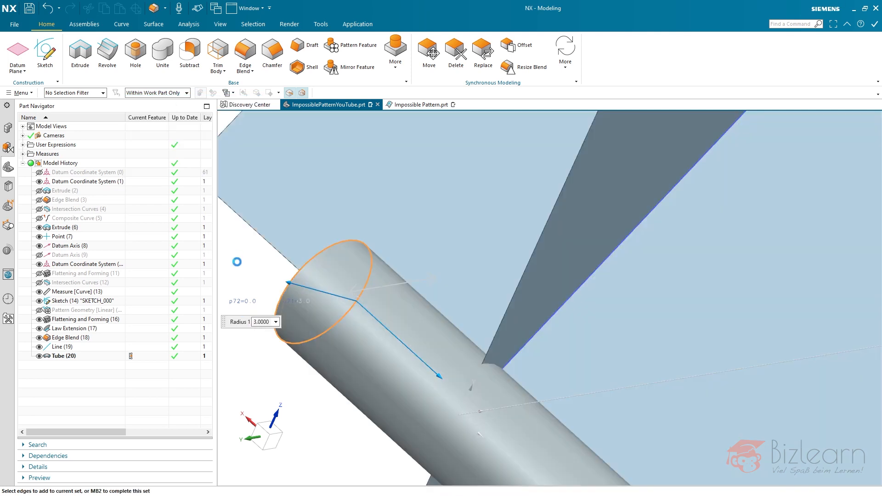
# - Change the blend radius formula to p71/2 and create the Edge Blend on the tube ends
pyautogui.click(276, 324)
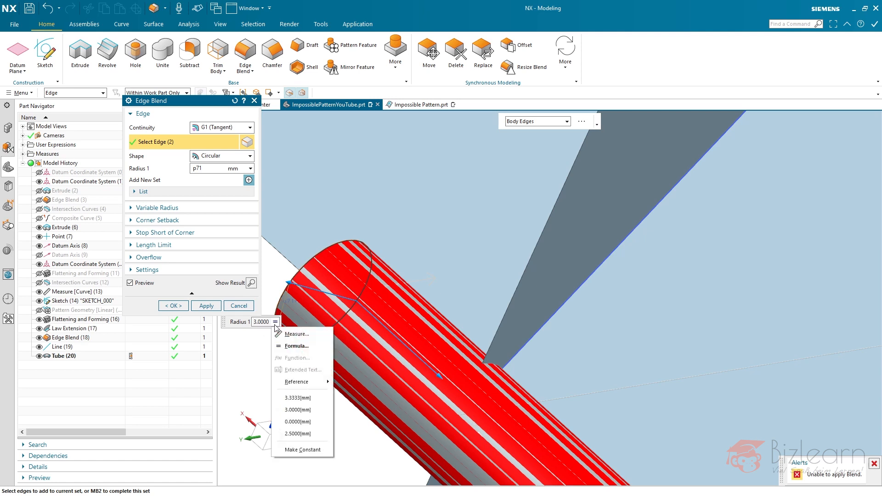
pyautogui.click(290, 347)
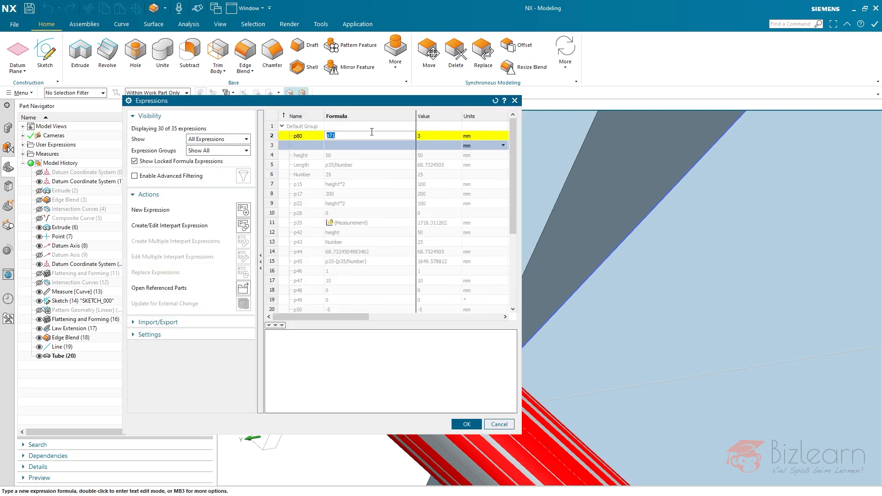
pyautogui.write('/2')
pyautogui.press('Return')
pyautogui.middleClick(457, 378)
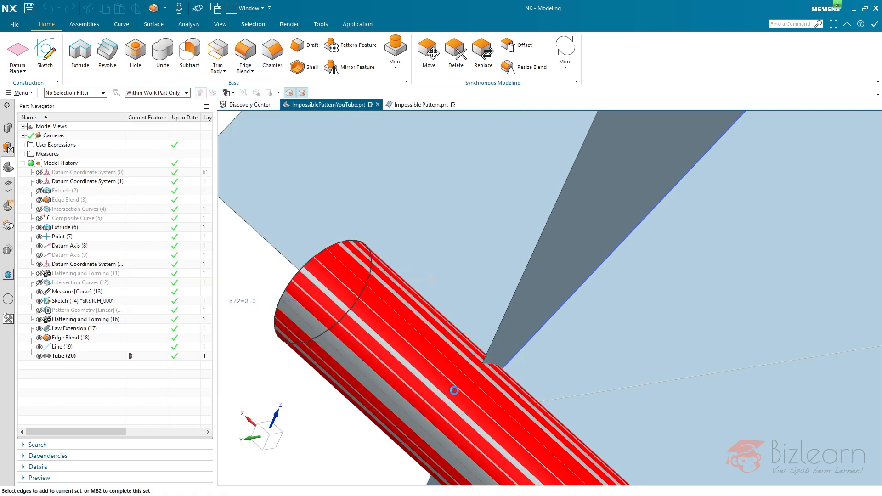
pyautogui.middleClick(282, 392)
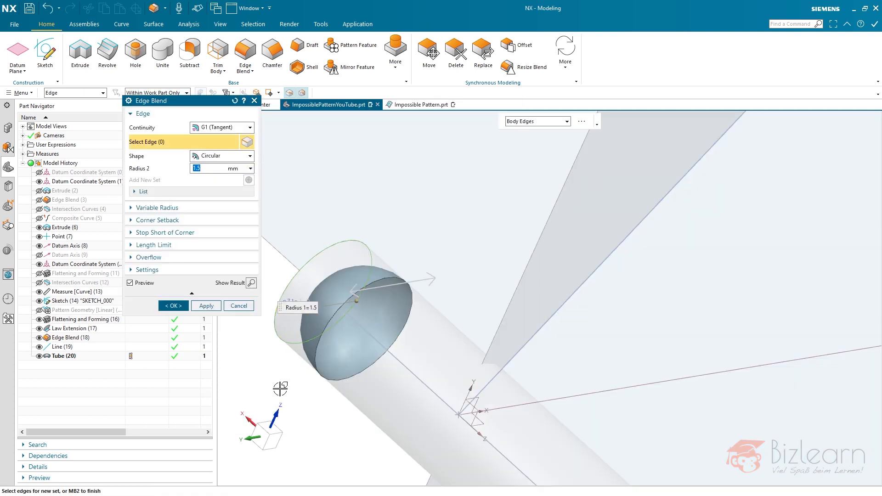
pyautogui.middleClick(281, 390)
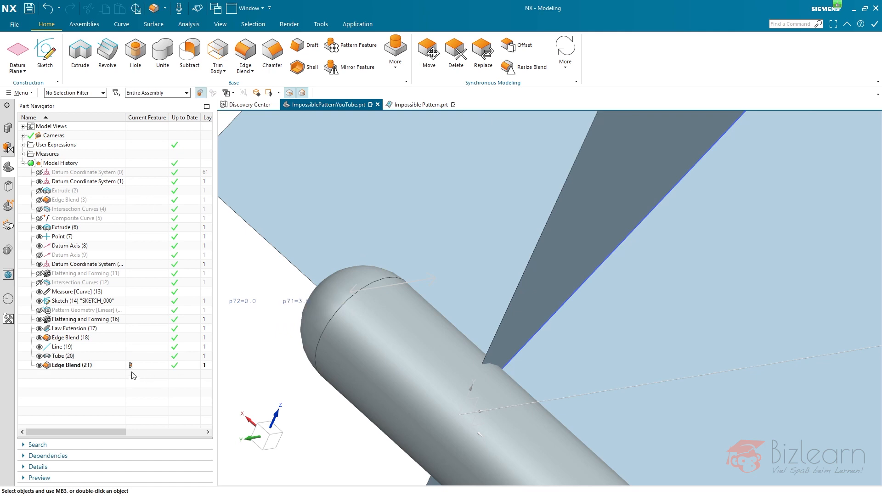
# - Reopen the tube's Edge Blend to check its radius definition, and close it without changes
pyautogui.click(111, 366)
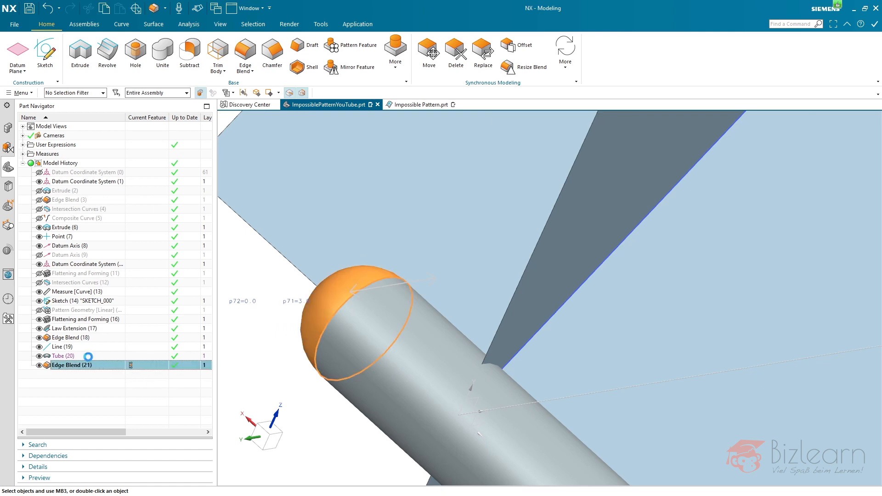
pyautogui.doubleClick(87, 365)
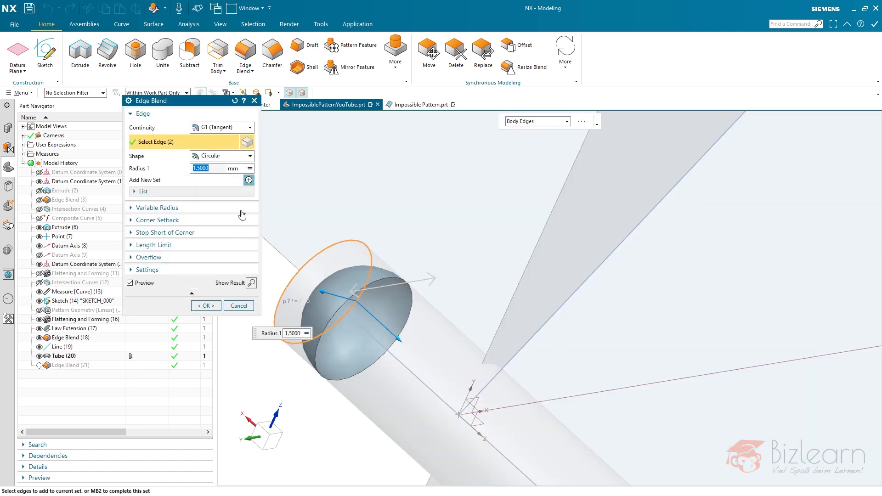
pyautogui.click(215, 168)
pyautogui.click(239, 306)
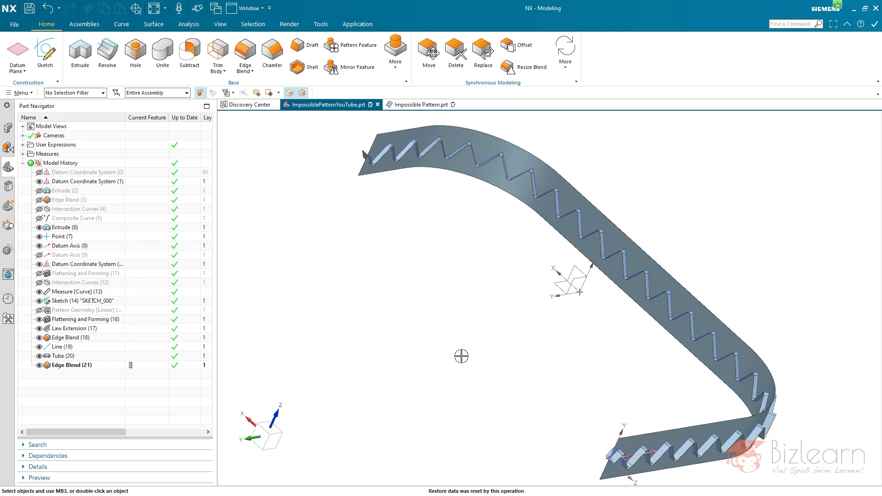
pyautogui.moveTo(504, 363); pyautogui.dragTo(456, 346, button='middle')
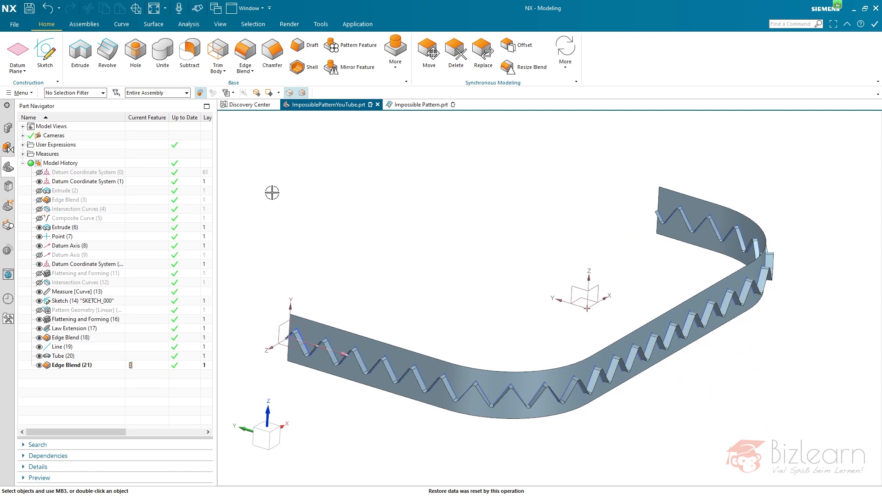
pyautogui.click(365, 45)
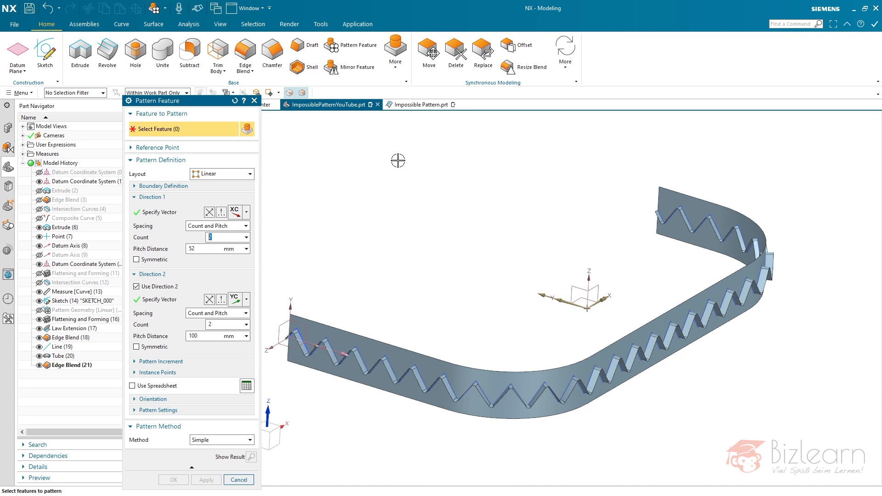
pyautogui.click(250, 176)
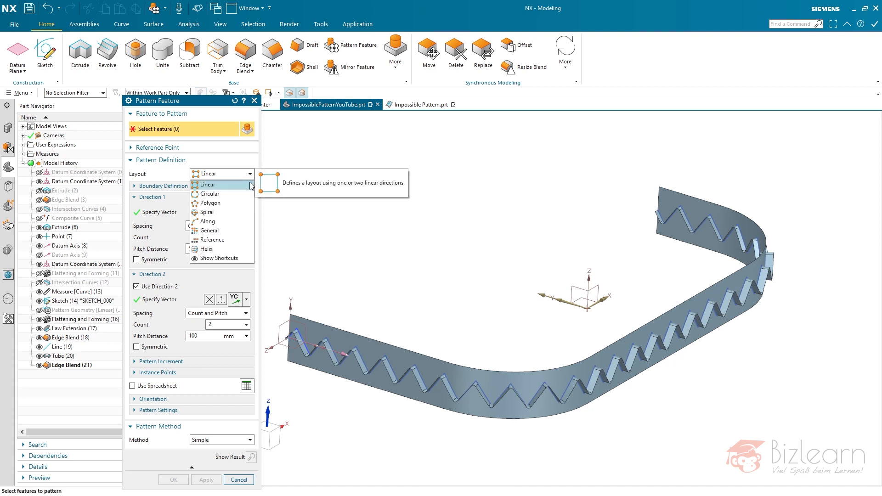
pyautogui.click(229, 230)
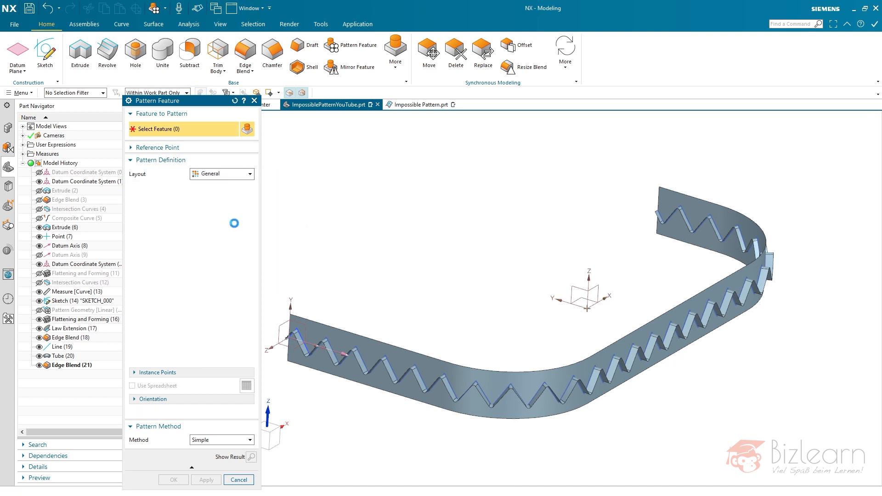
pyautogui.click(171, 211)
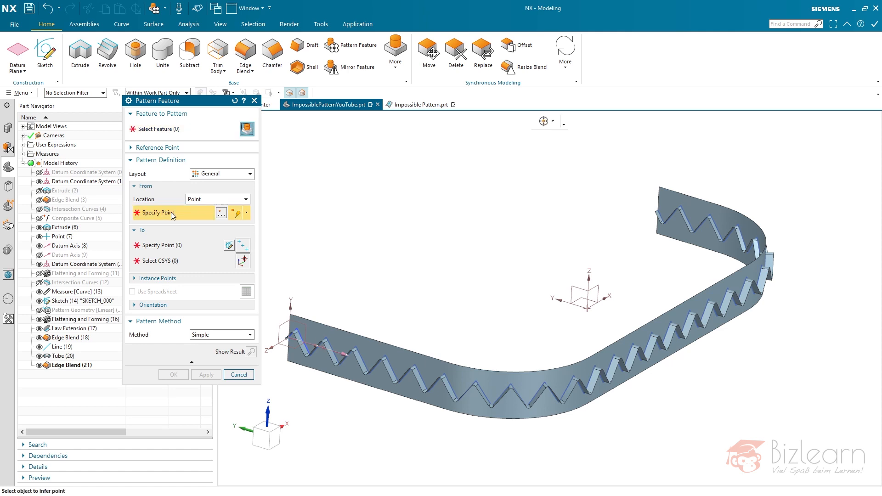
pyautogui.click(179, 247)
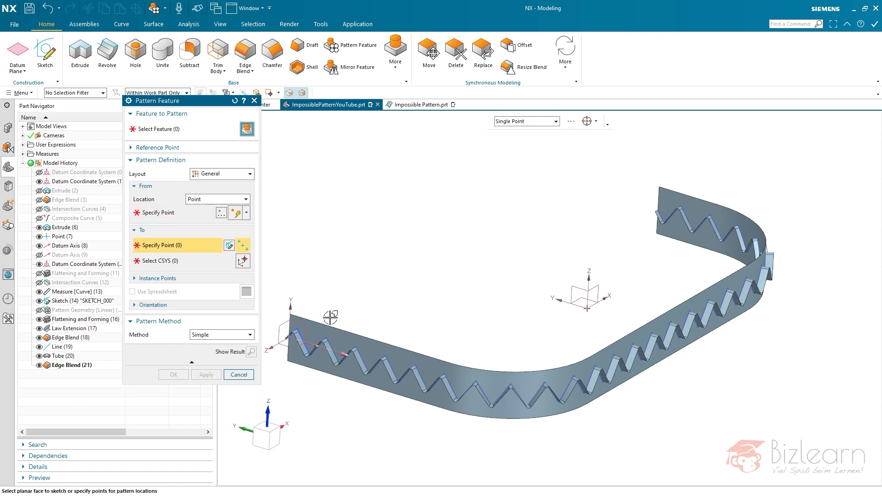
pyautogui.click(152, 212)
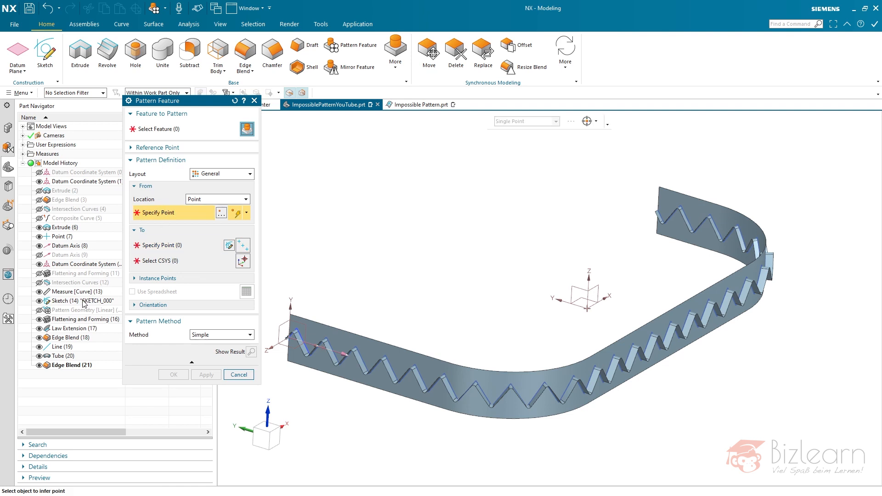
pyautogui.click(62, 238)
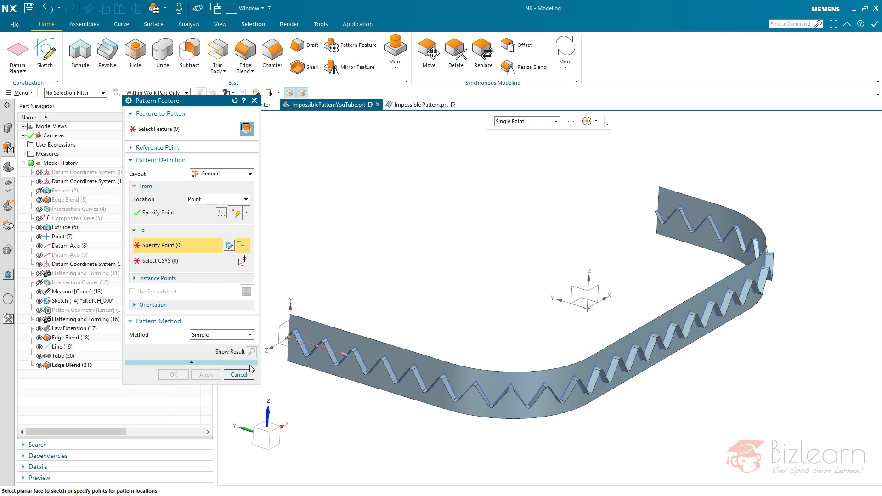
pyautogui.click(238, 374)
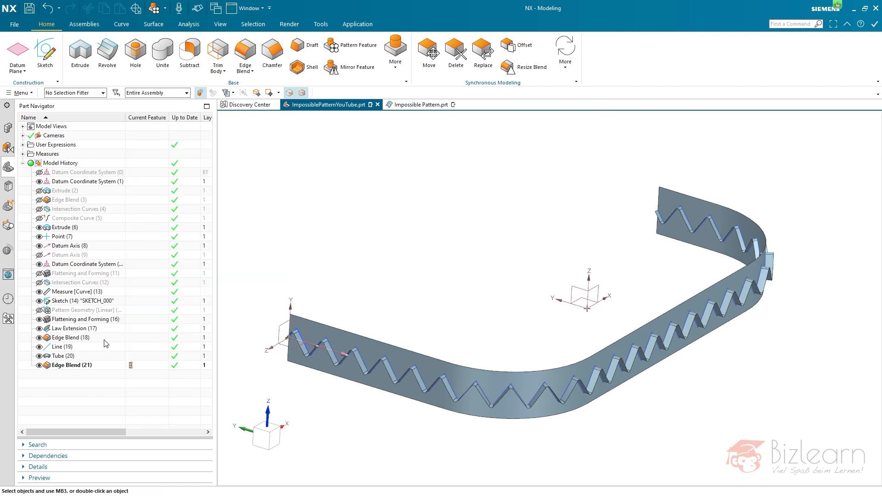
# - Edit the linear Pattern Geometry of the zigzag sketch to include Point (7) in the patterned objects, and update the model
pyautogui.click(75, 311)
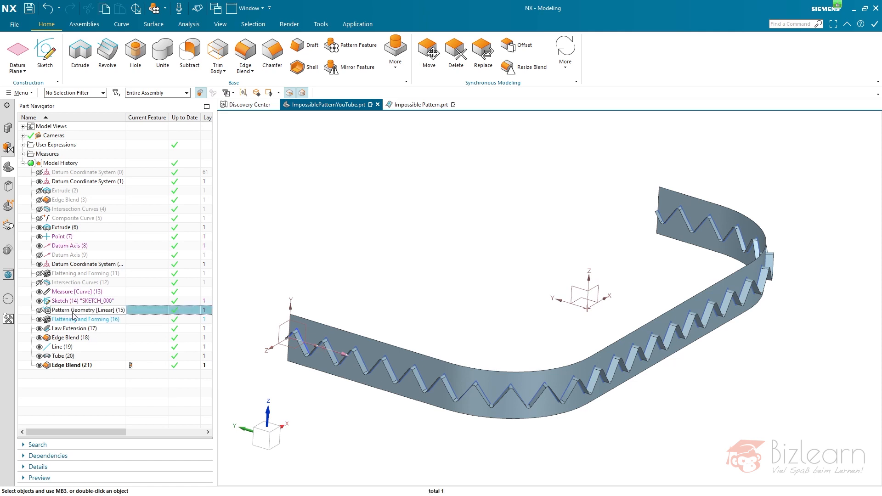
pyautogui.doubleClick(72, 313)
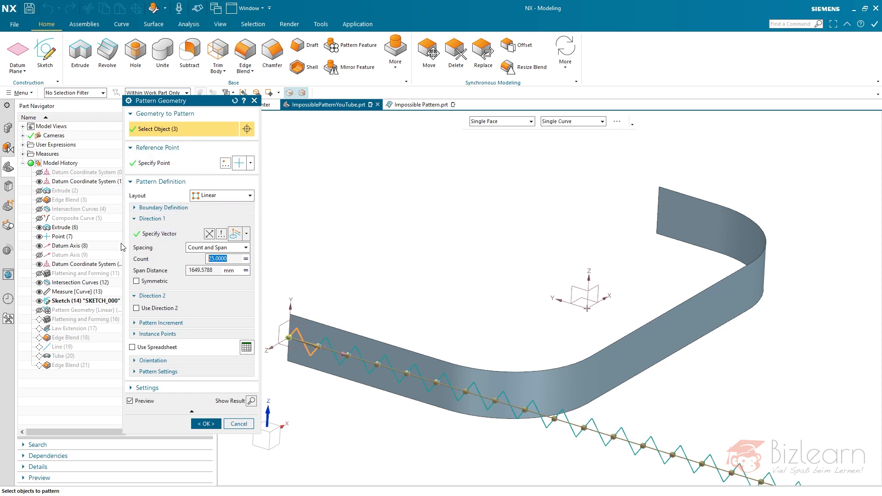
pyautogui.click(70, 237)
pyautogui.middleClick(366, 436)
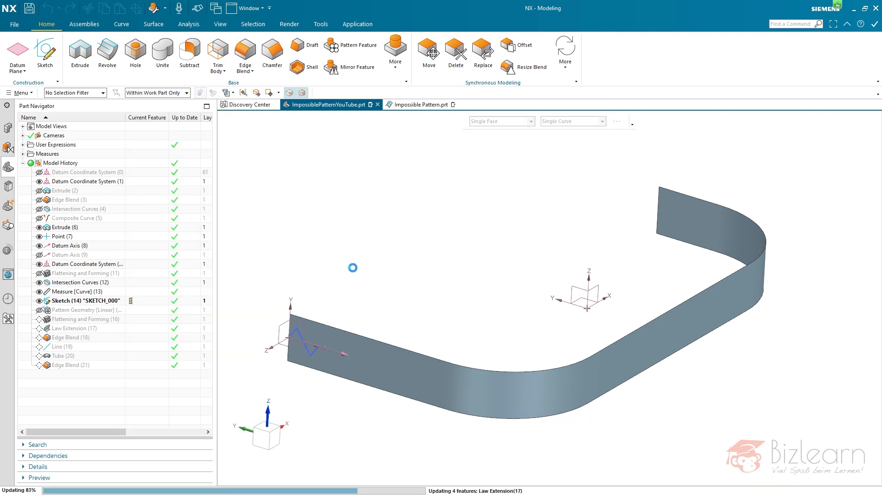
# - Highlight Flattening and Forming (16) and examine the patterned points along the zigzag curve on the strip
pyautogui.click(107, 320)
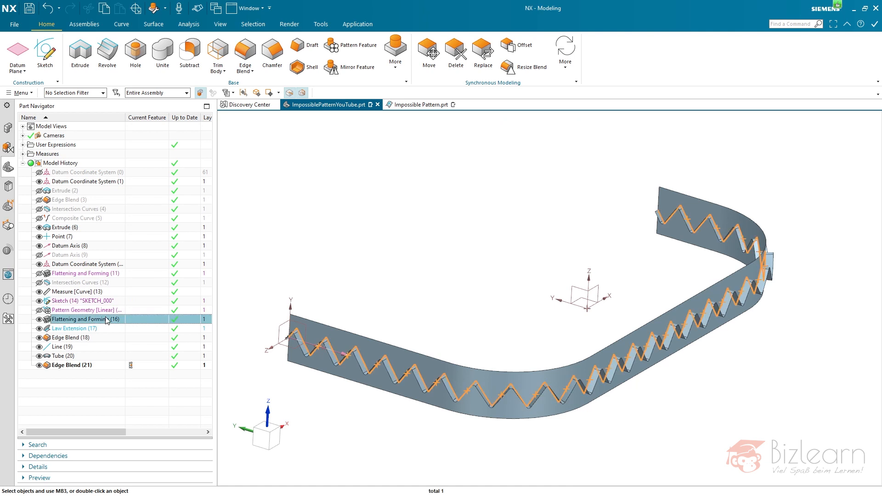
pyautogui.scroll(5, 409, 393)
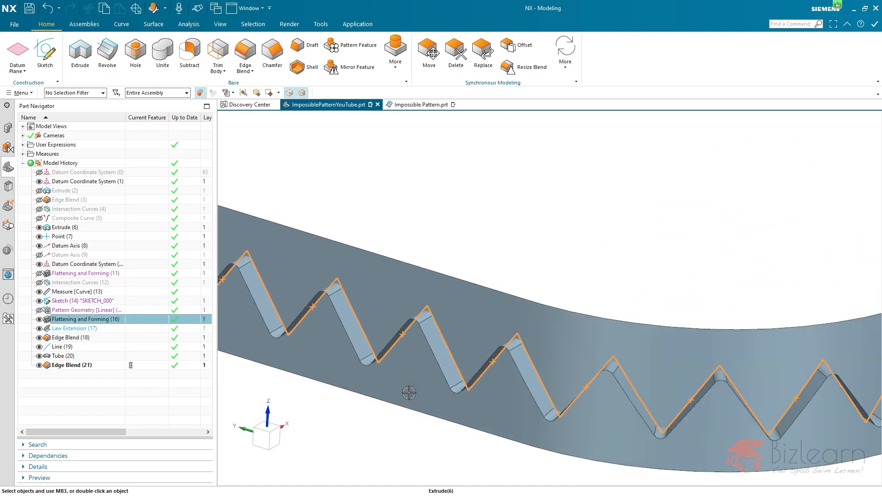
pyautogui.scroll(-5, 408, 393)
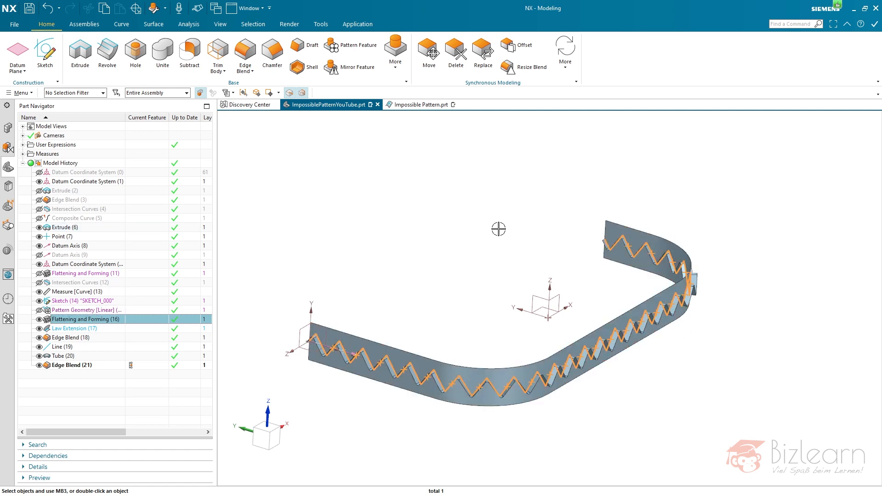
pyautogui.click(498, 229)
pyautogui.click(75, 320)
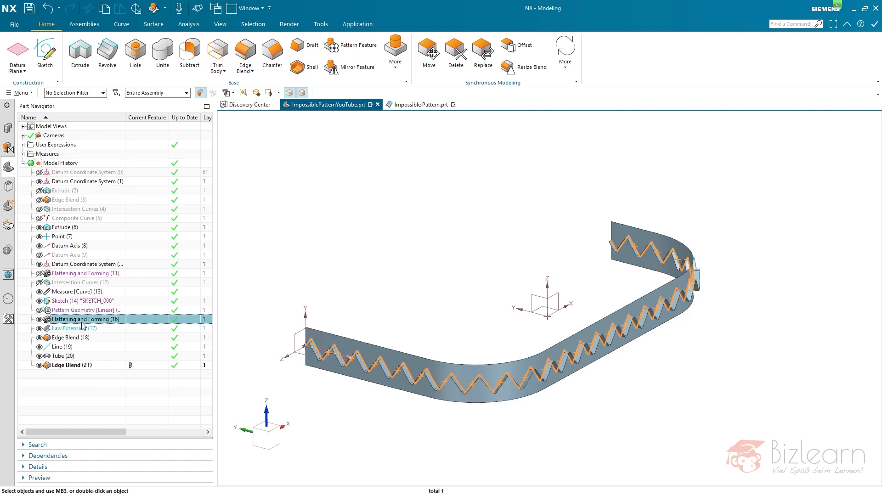
pyautogui.click(95, 377)
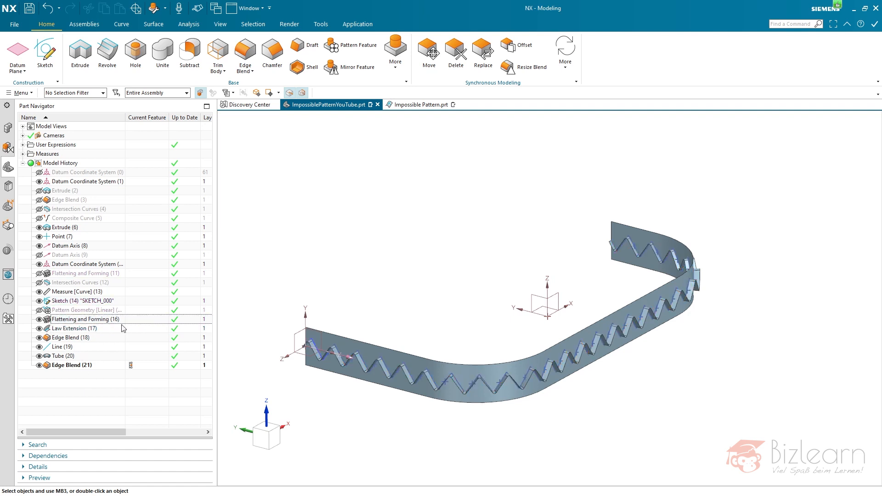
# - Start a Pattern Feature with Tube (20) and Edge Blend (21) as inputs, and set the pattern method to Variational
pyautogui.click(356, 46)
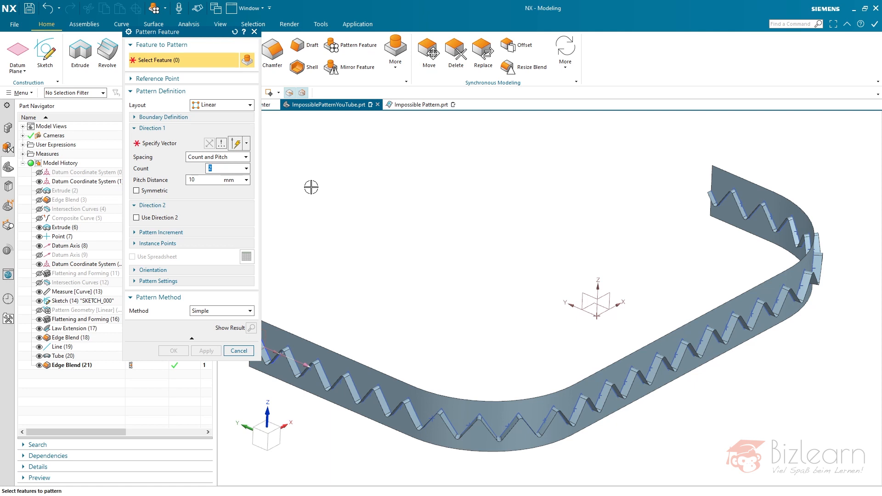
pyautogui.click(65, 357)
pyautogui.click(67, 368)
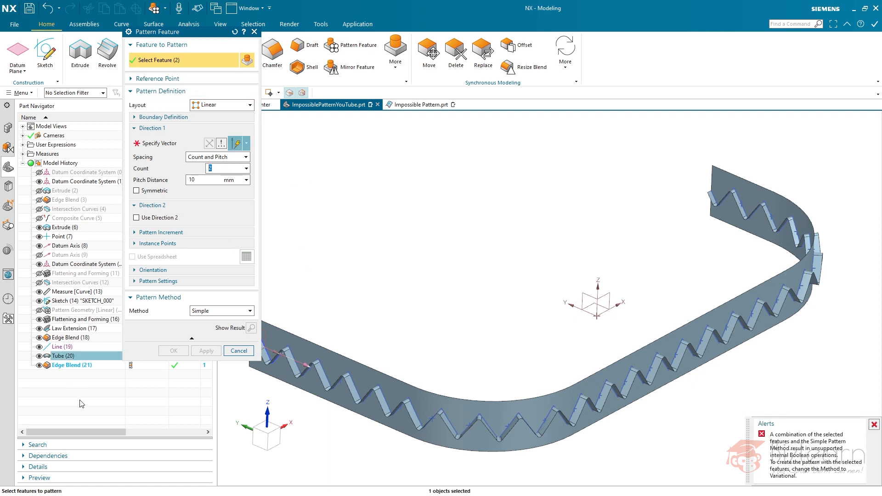
pyautogui.click(69, 366)
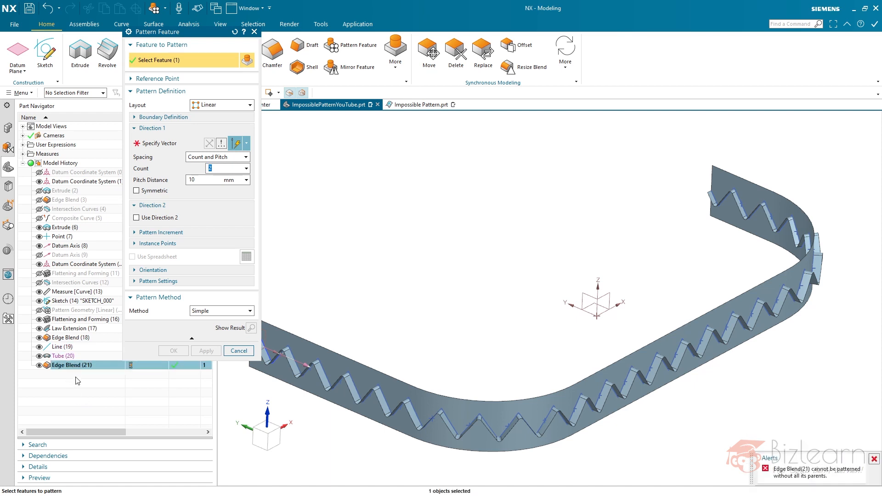
pyautogui.click(69, 356)
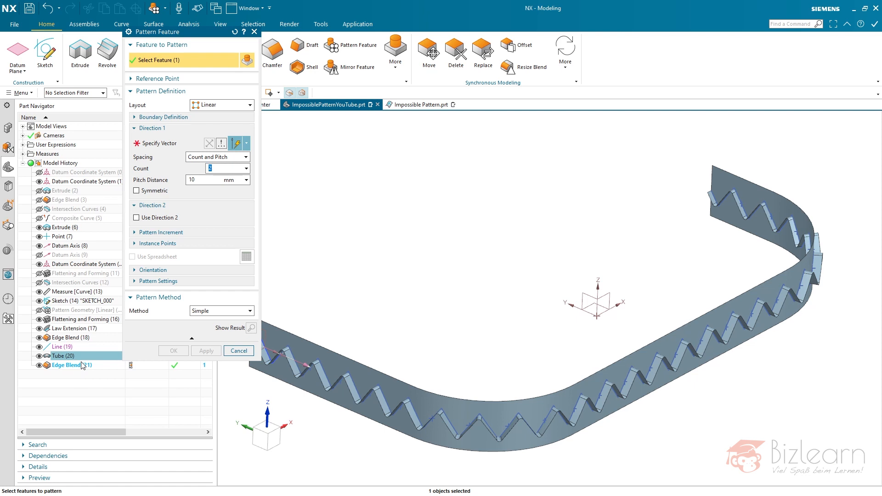
pyautogui.click(77, 366)
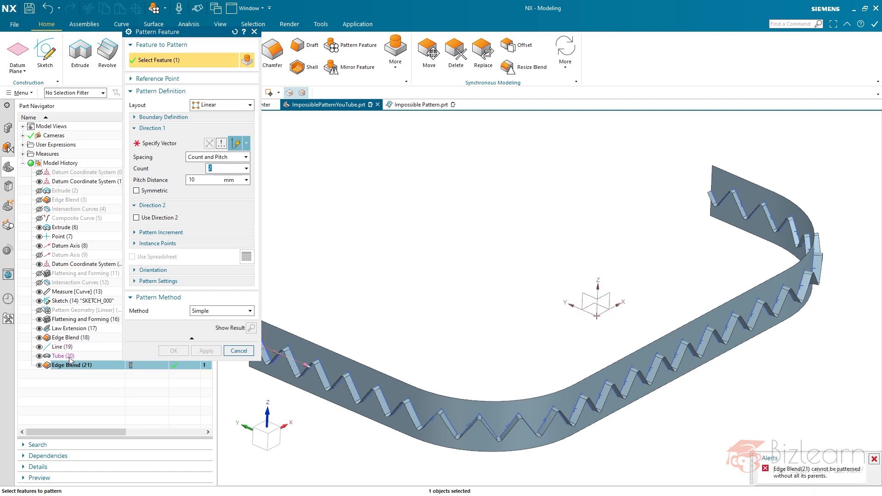
pyautogui.keyDown('ctrl'); pyautogui.click(69, 357); pyautogui.keyUp('ctrl')
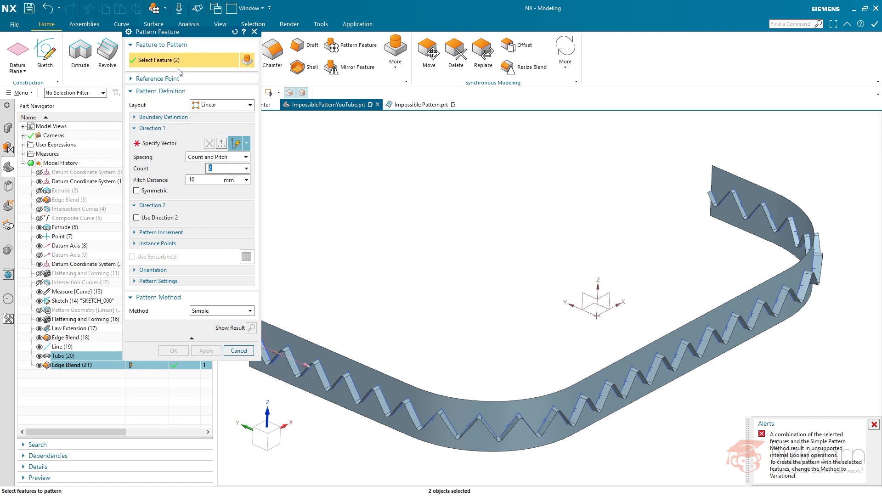
pyautogui.click(214, 313)
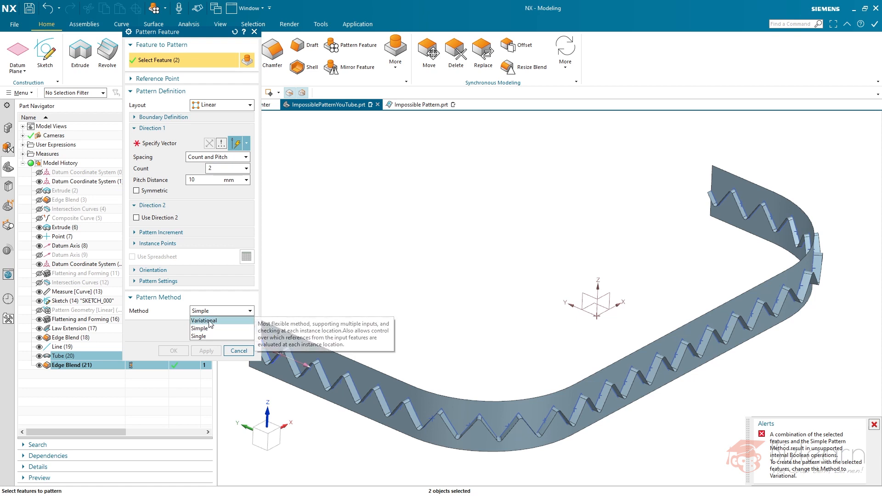
pyautogui.click(209, 321)
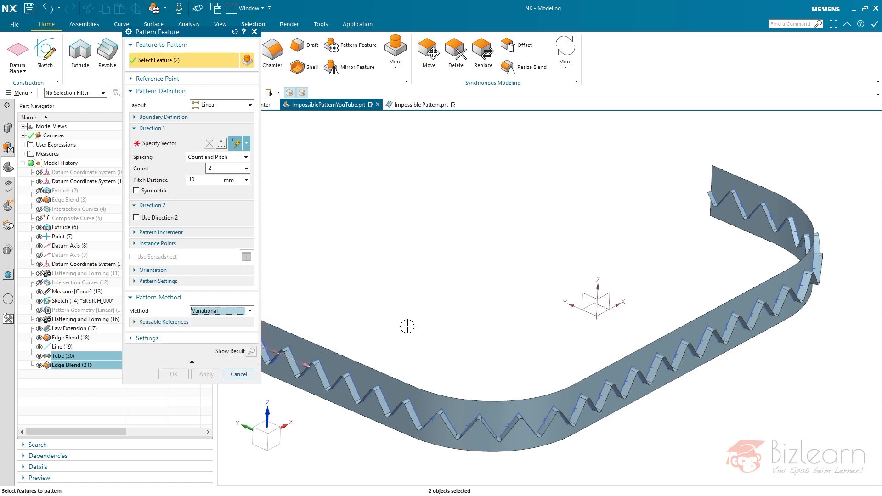
# - Show the reusable references and add Line (19) to the features being patterned
pyautogui.click(220, 324)
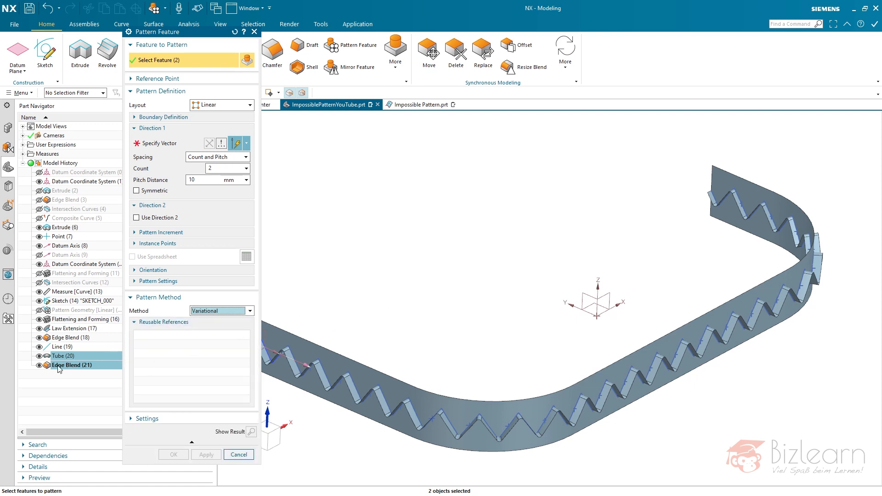
pyautogui.scroll(-2, 522, 310)
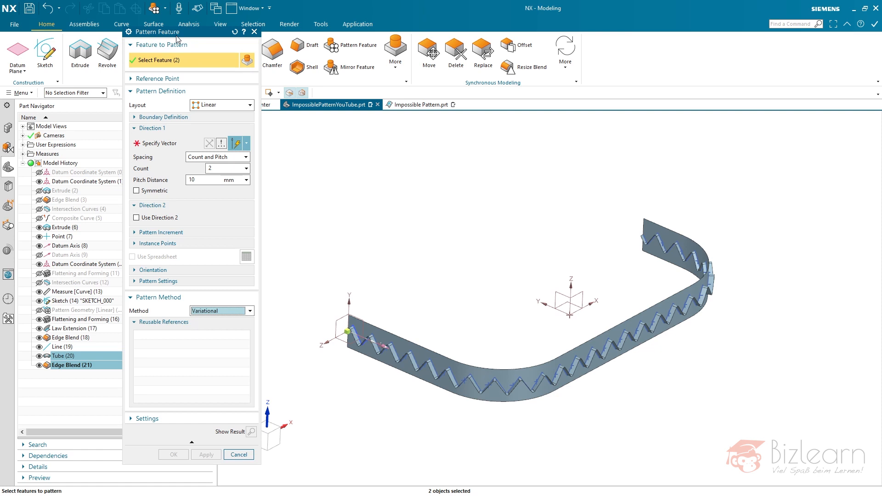
pyautogui.click(61, 349)
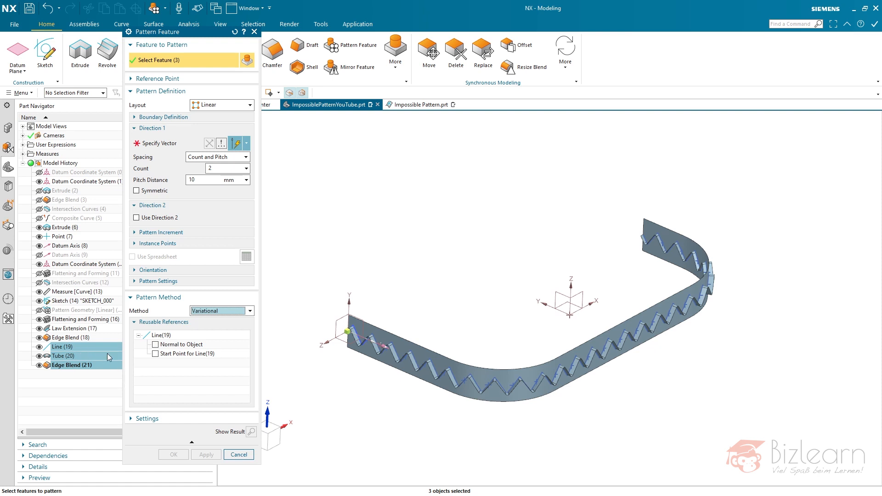
# - Enable Normal to Object as a reusable reference of Line (19) and look at the pattern's orientation options
pyautogui.click(155, 345)
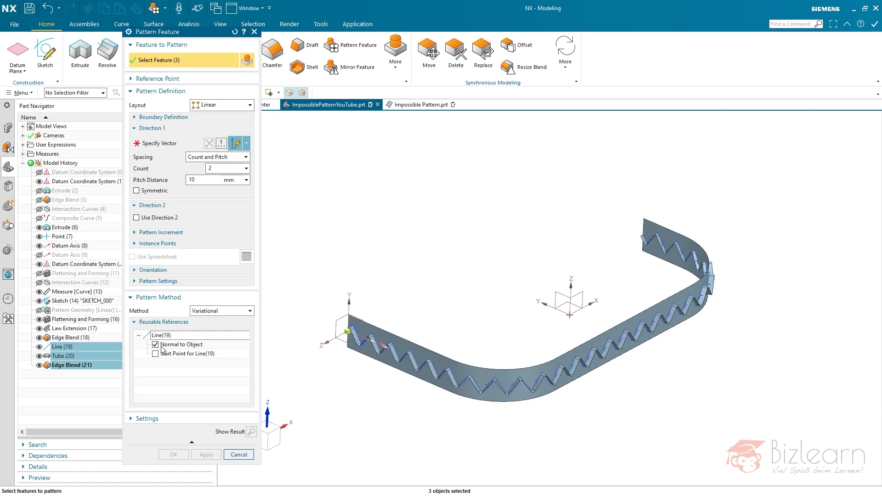
pyautogui.click(180, 345)
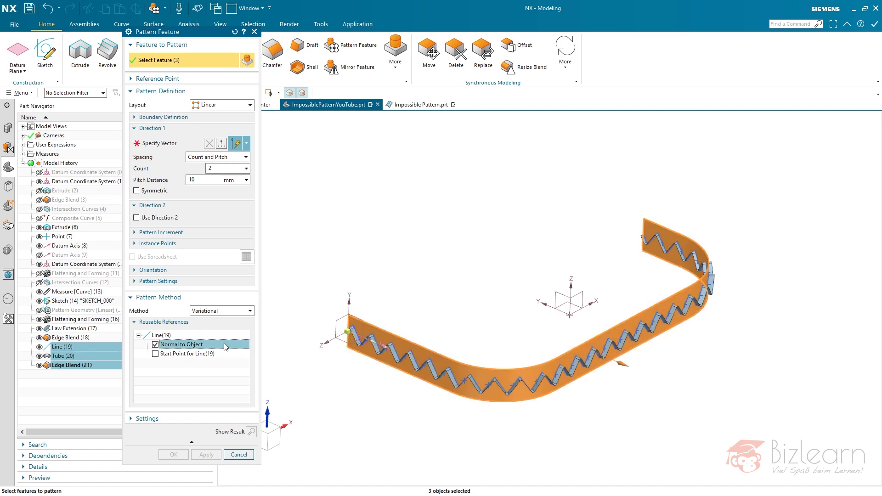
pyautogui.click(153, 270)
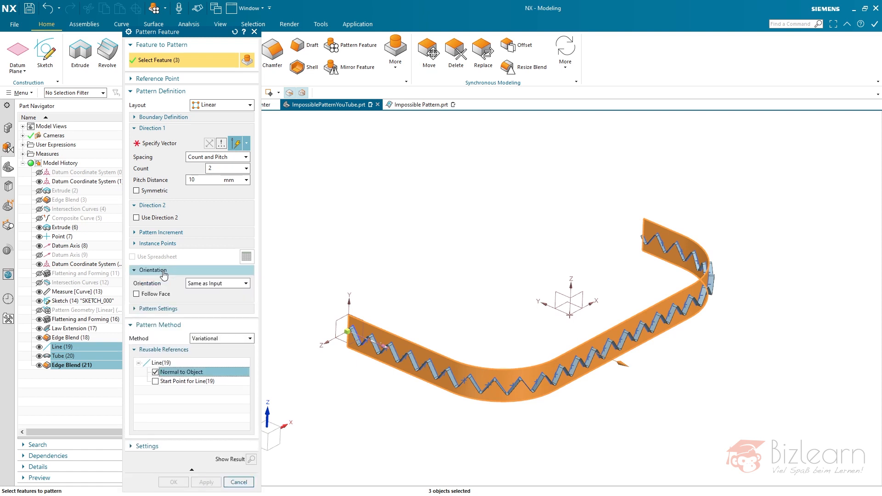
pyautogui.click(164, 275)
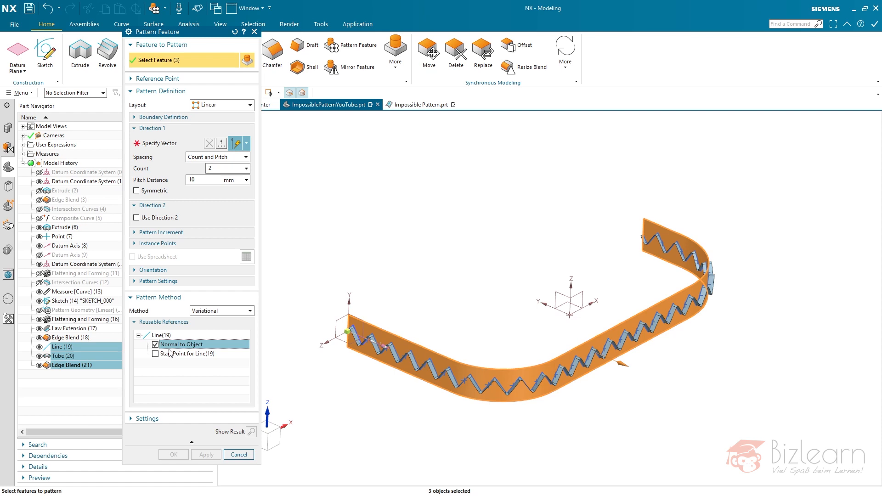
# - Set the pattern layout to General and use Point (7) as the From location
pyautogui.click(202, 107)
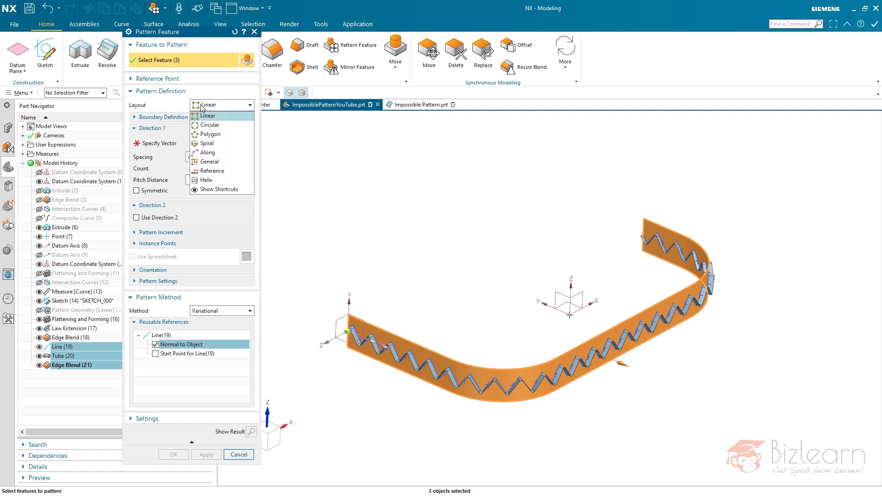
pyautogui.click(211, 163)
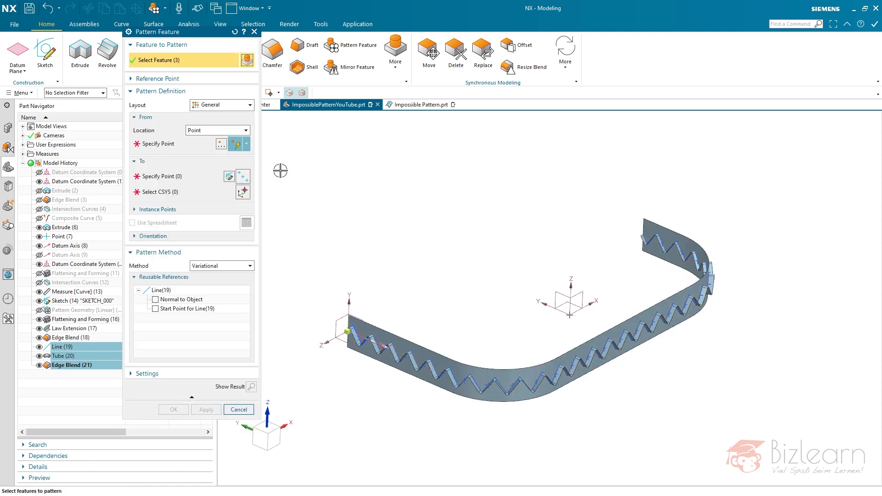
pyautogui.click(149, 148)
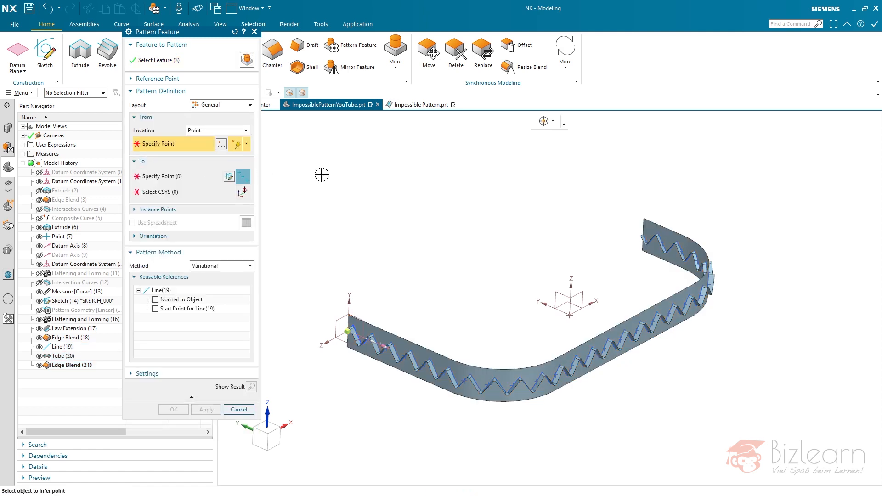
pyautogui.click(58, 237)
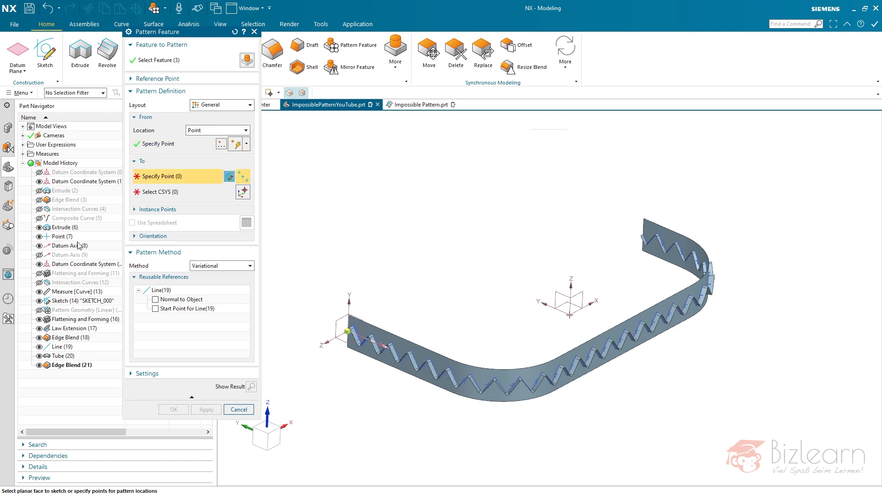
# - Use the points of Flattening and Forming (16) along the zigzag as the To locations of the pattern
pyautogui.click(77, 320)
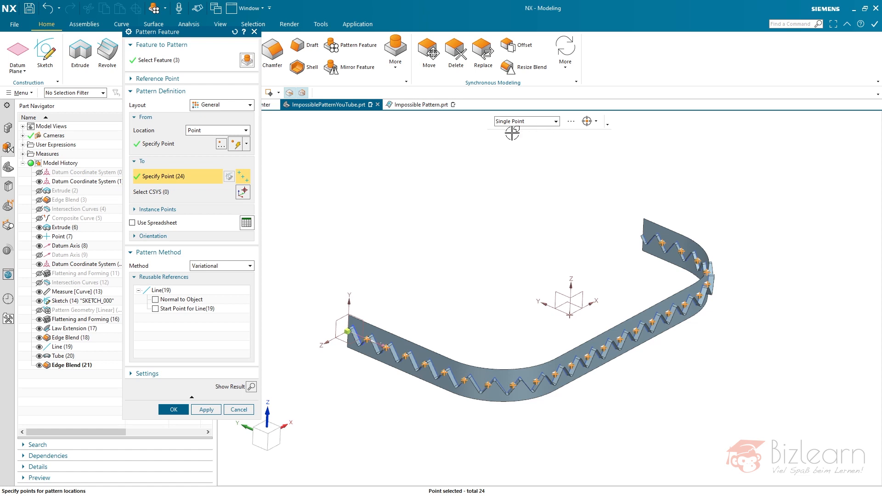
pyautogui.scroll(7, 356, 344)
pyautogui.scroll(-5, 309, 330)
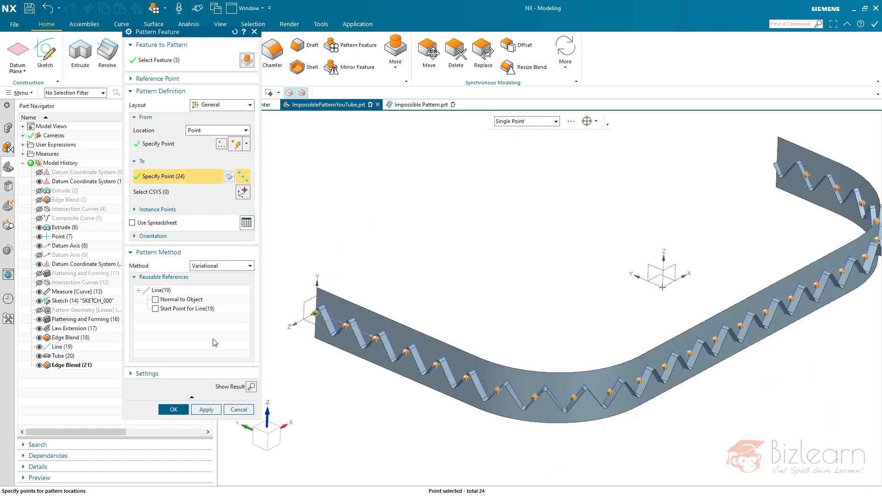
# - Preview the pattern with Normal to Object enabled as a reusable reference of Line (19), then undo the preview
pyautogui.click(156, 300)
pyautogui.click(252, 386)
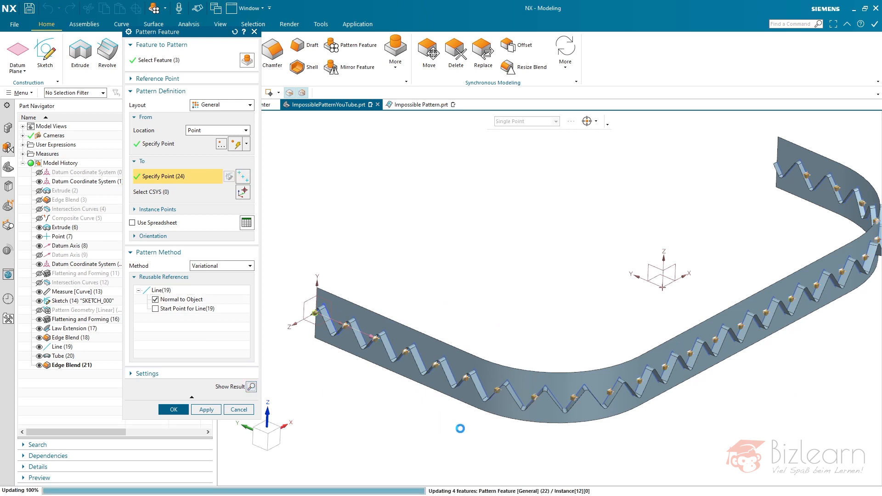
pyautogui.scroll(5, 607, 429)
pyautogui.moveTo(607, 429); pyautogui.dragTo(648, 370, button='middle')
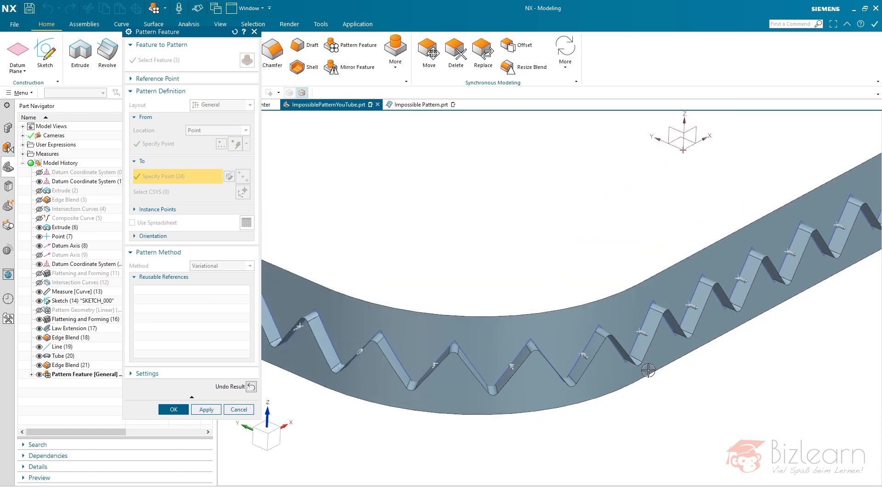
pyautogui.moveTo(566, 370); pyautogui.dragTo(550, 369, button='middle')
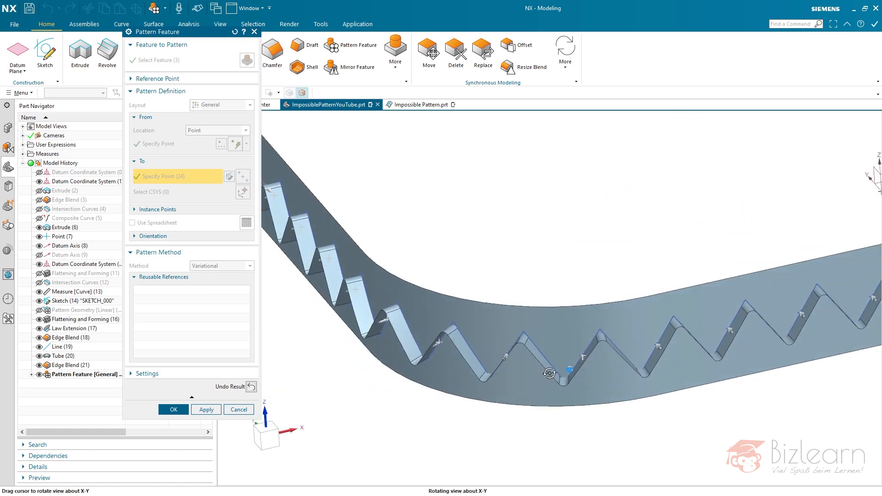
pyautogui.scroll(-5, 367, 377)
pyautogui.scroll(6, 654, 259)
pyautogui.moveTo(654, 258); pyautogui.dragTo(661, 260, button='middle')
pyautogui.click(251, 387)
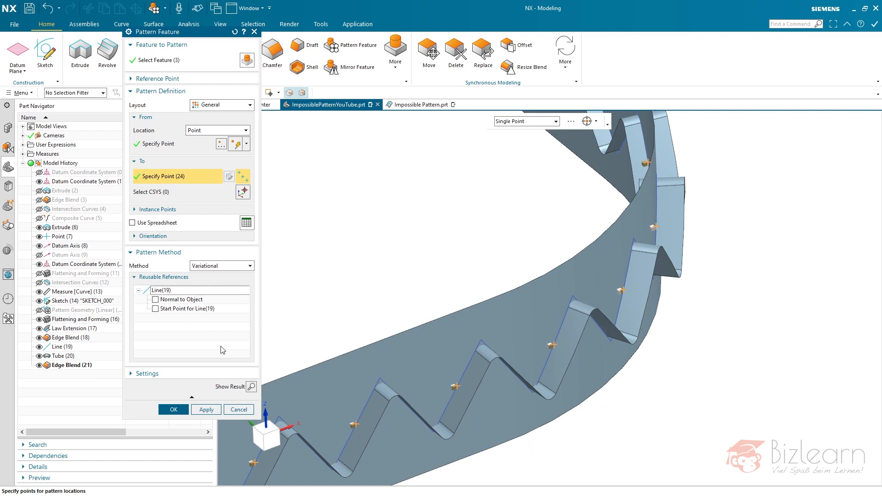
# - Preview the pattern with Normal to Object disabled and examine the tube orientation along the bends and straight sections of the strip
pyautogui.click(251, 386)
pyautogui.moveTo(606, 280)
pyautogui.mouseDown(button='middle')
pyautogui.moveTo(608, 270)
pyautogui.moveTo(672, 311)
pyautogui.moveTo(647, 296)
pyautogui.moveTo(619, 312)
pyautogui.moveTo(755, 339)
pyautogui.mouseUp(button='middle')
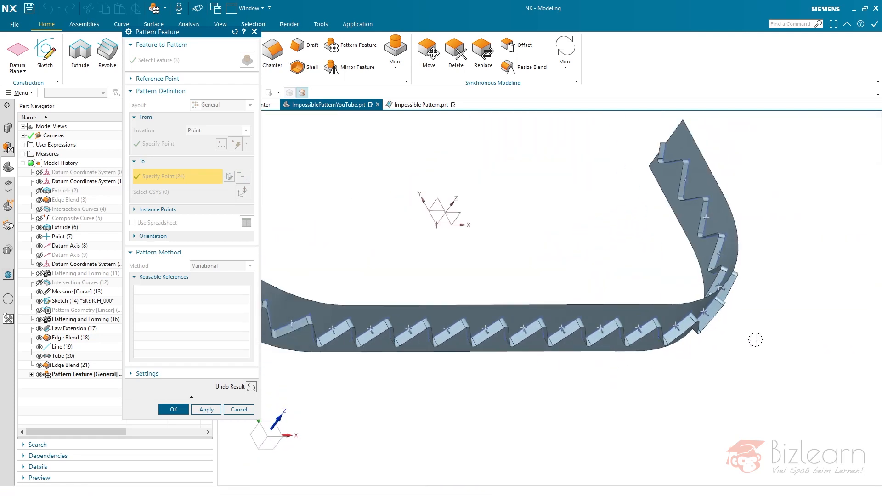
pyautogui.scroll(-2, 755, 340)
pyautogui.scroll(3, 463, 330)
pyautogui.scroll(3, 404, 312)
pyautogui.moveTo(395, 302)
pyautogui.mouseDown(button='middle')
pyautogui.moveTo(380, 288)
pyautogui.moveTo(488, 305)
pyautogui.mouseUp(button='middle')
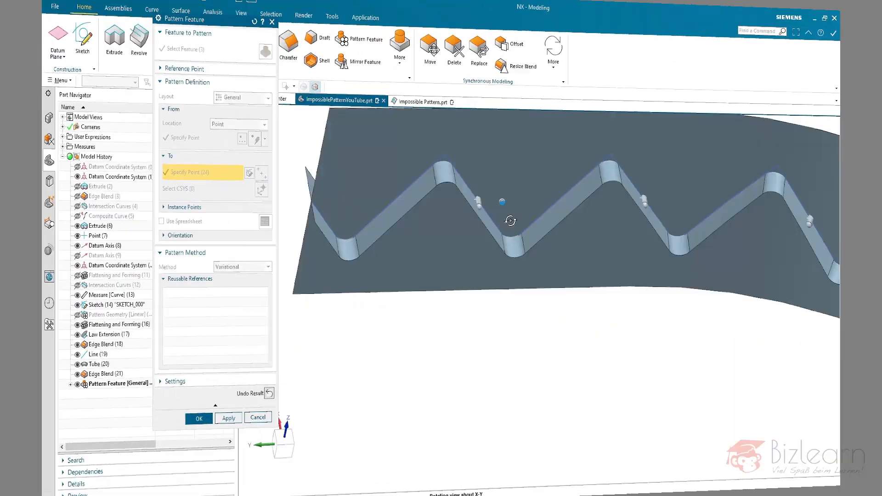
pyautogui.moveTo(512, 216); pyautogui.dragTo(478, 200, button='middle')
pyautogui.scroll(-6, 473, 275)
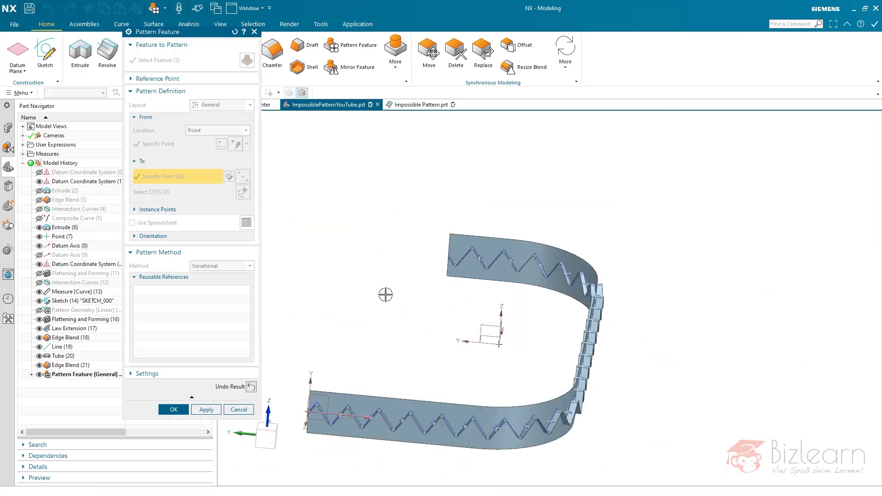
pyautogui.scroll(3, 459, 349)
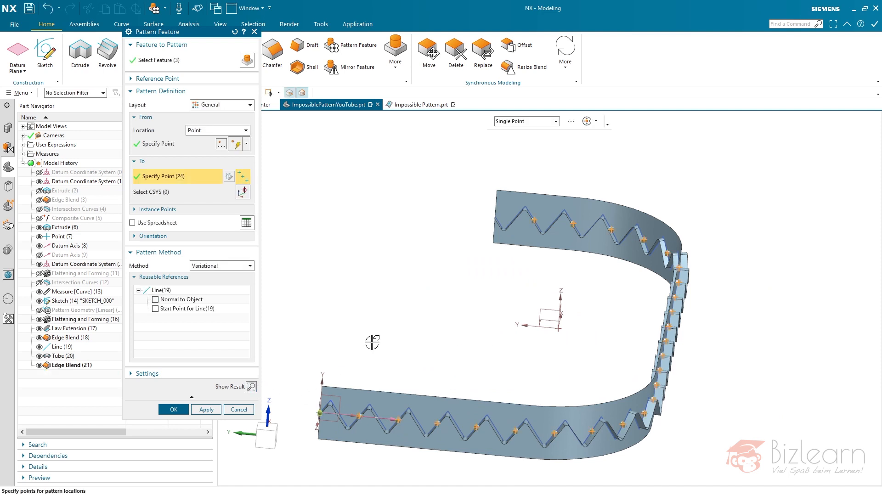
# - Try to preview the pattern with the pattern method set to Single
pyautogui.click(183, 61)
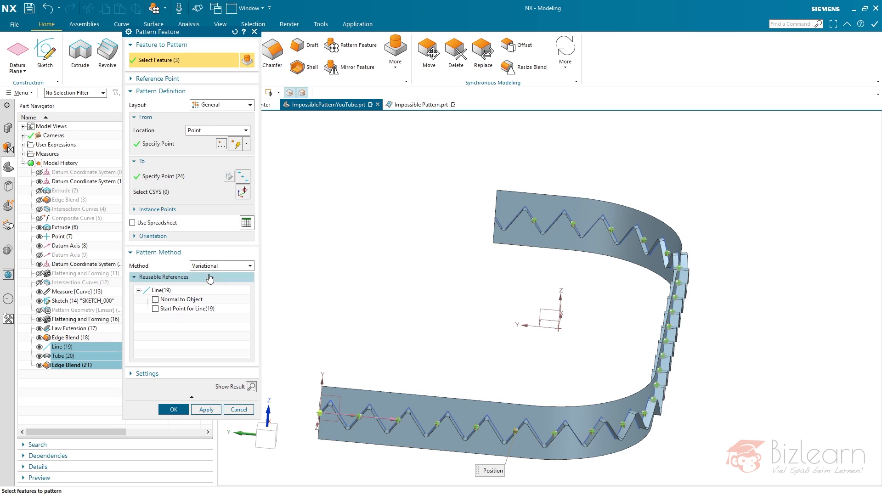
pyautogui.click(220, 267)
pyautogui.click(210, 291)
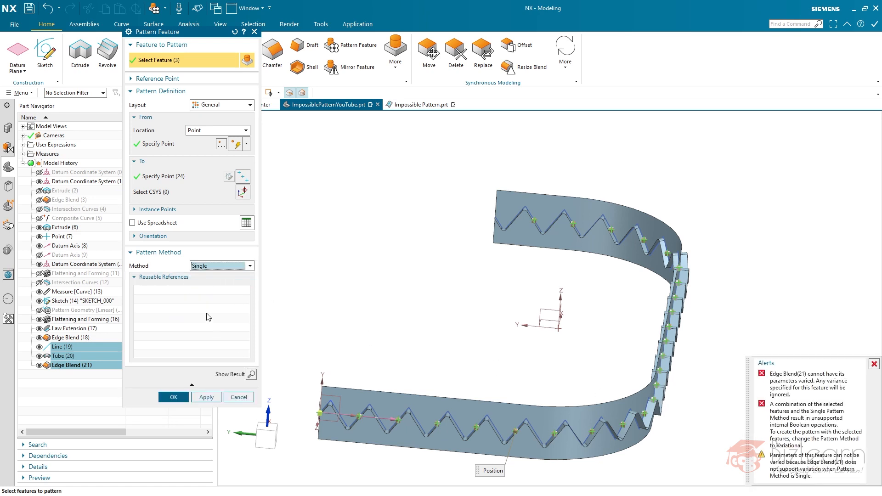
pyautogui.click(251, 374)
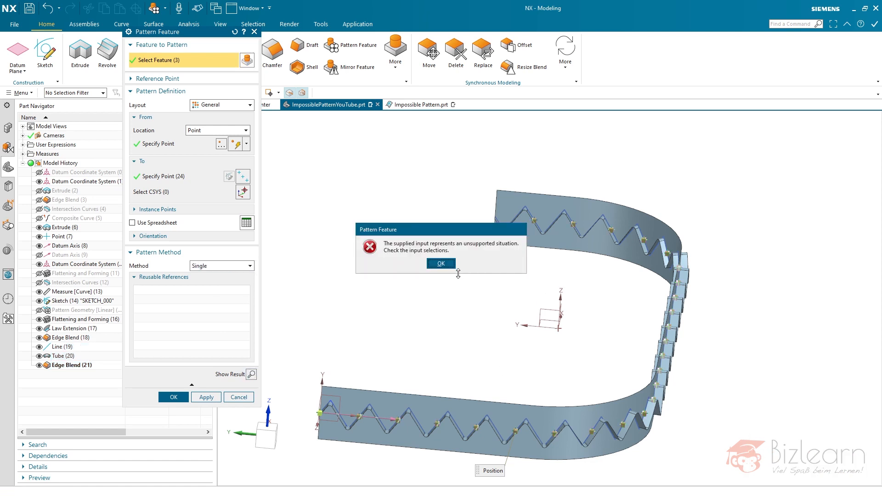
pyautogui.click(448, 265)
# - Try the Simple pattern method, and set the method back to Variational
pyautogui.click(232, 267)
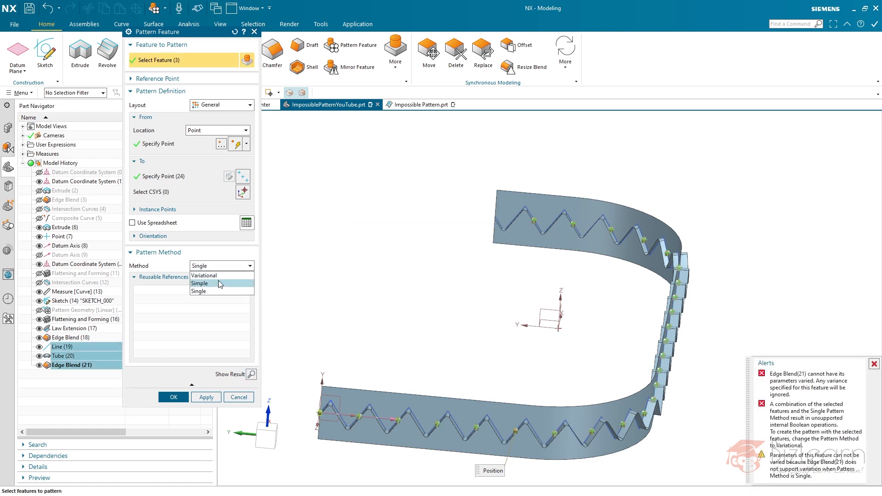
pyautogui.click(219, 283)
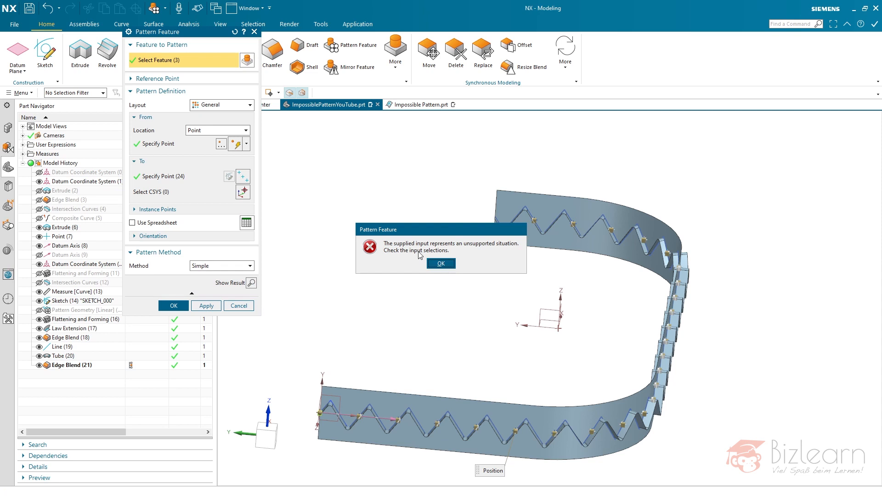
pyautogui.click(440, 263)
pyautogui.click(222, 266)
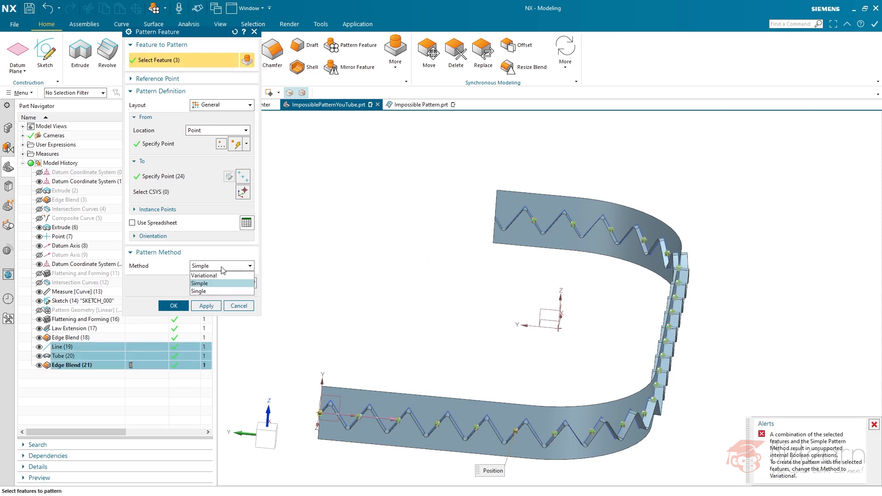
pyautogui.click(228, 276)
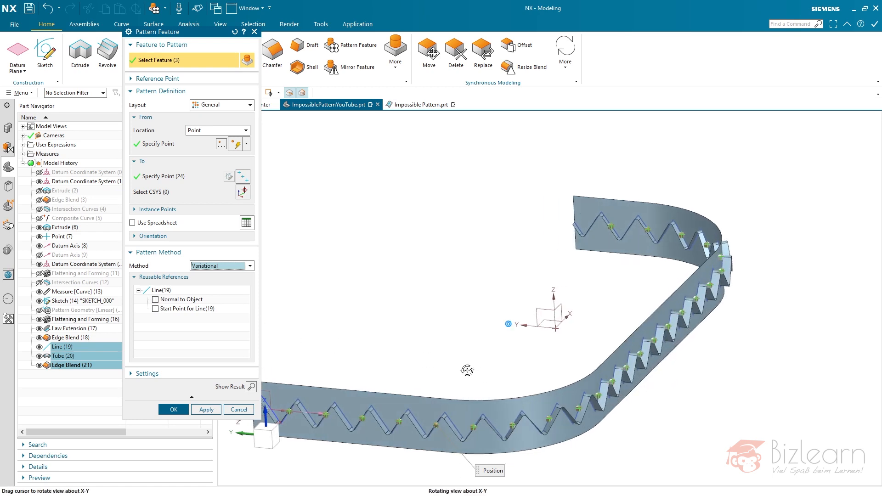
# - Preview the Variational pattern, examine the tube instances around the whole strip and at its starting end, and undo the preview
pyautogui.click(251, 387)
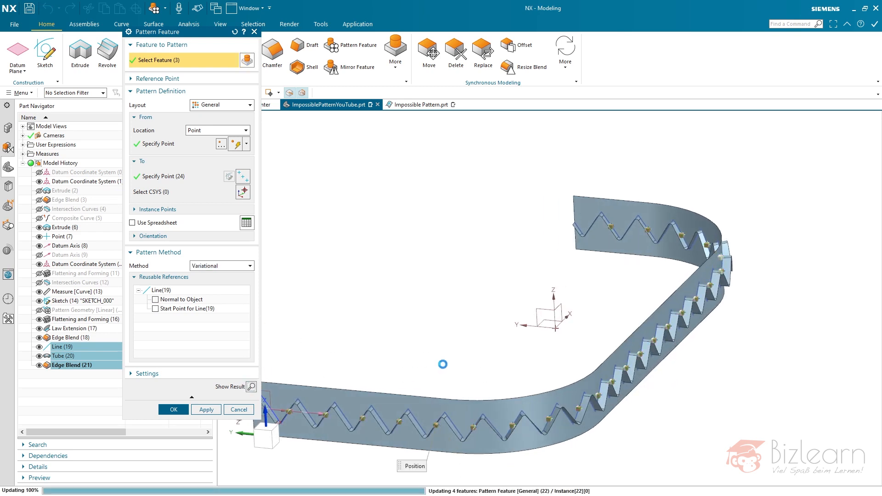
pyautogui.scroll(5, 586, 417)
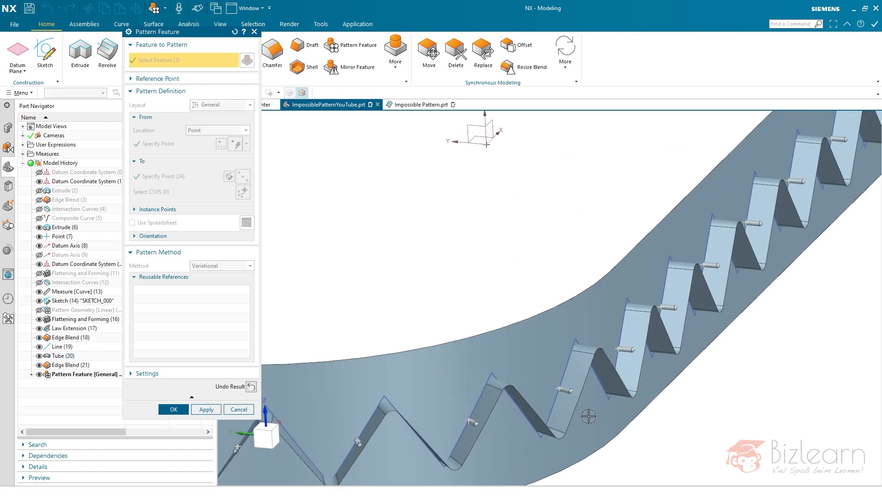
pyautogui.scroll(-5, 627, 399)
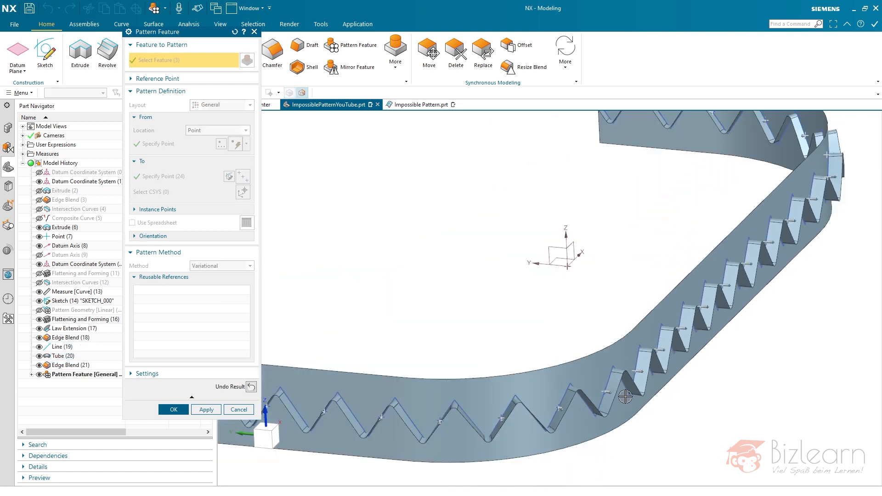
pyautogui.moveTo(625, 396); pyautogui.dragTo(632, 395, button='middle')
pyautogui.scroll(-3, 705, 392)
pyautogui.scroll(6, 729, 253)
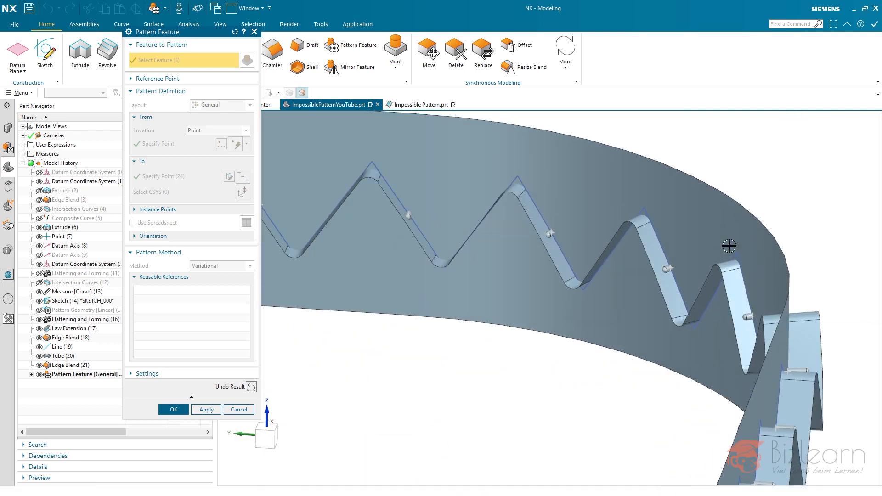
pyautogui.scroll(-5, 735, 253)
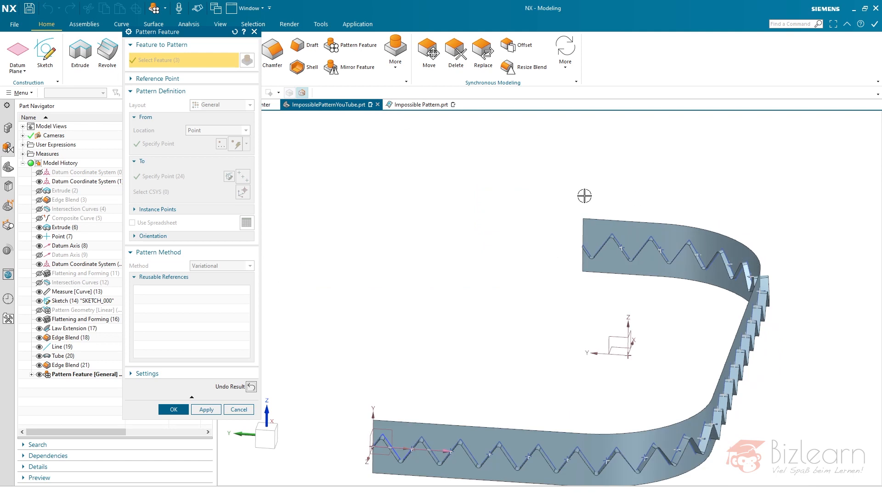
pyautogui.moveTo(543, 185); pyautogui.dragTo(501, 274, button='middle')
pyautogui.scroll(-2, 565, 321)
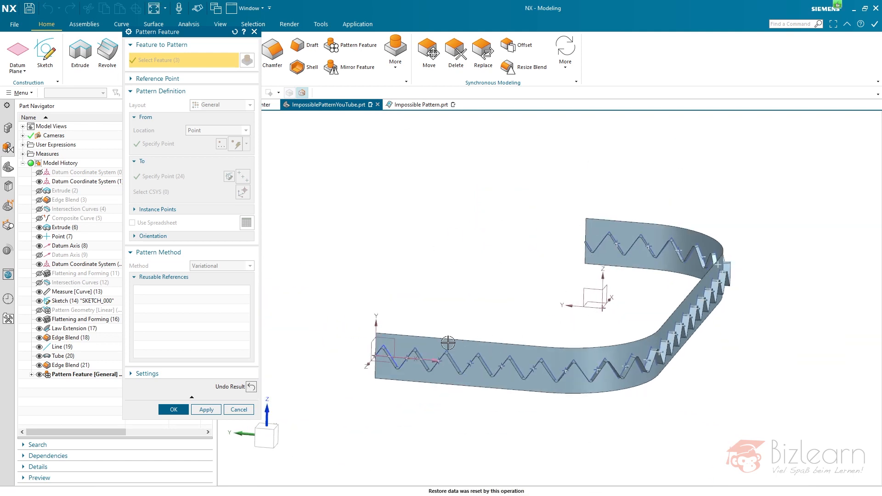
pyautogui.scroll(5, 413, 350)
pyautogui.scroll(2, 384, 355)
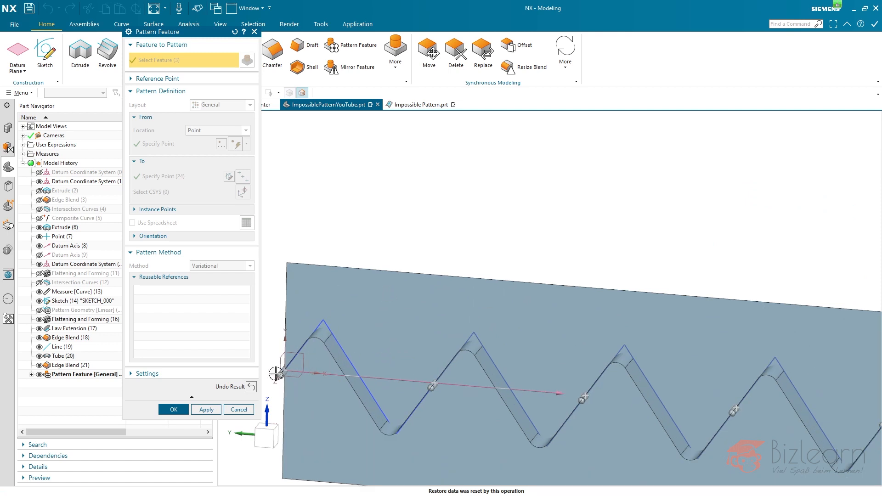
pyautogui.click(251, 386)
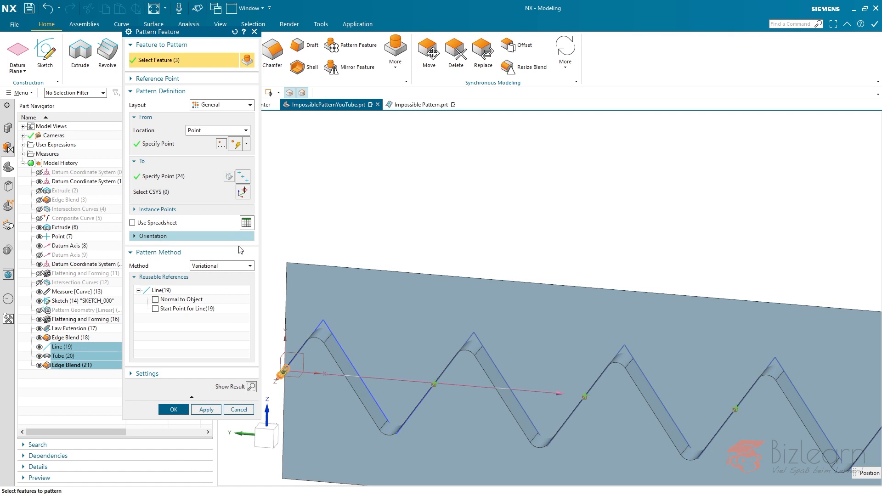
# - Preview the pattern with only Tube (20) and Edge Blend (21) selected, undo the preview and add Line (19) back
pyautogui.scroll(-4, 299, 252)
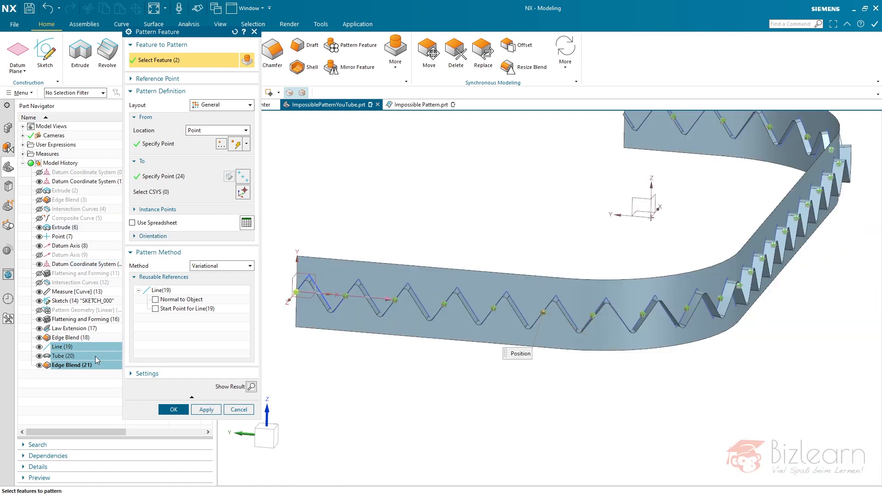
pyautogui.keyDown('ctrl'); pyautogui.click(62, 348); pyautogui.keyUp('ctrl')
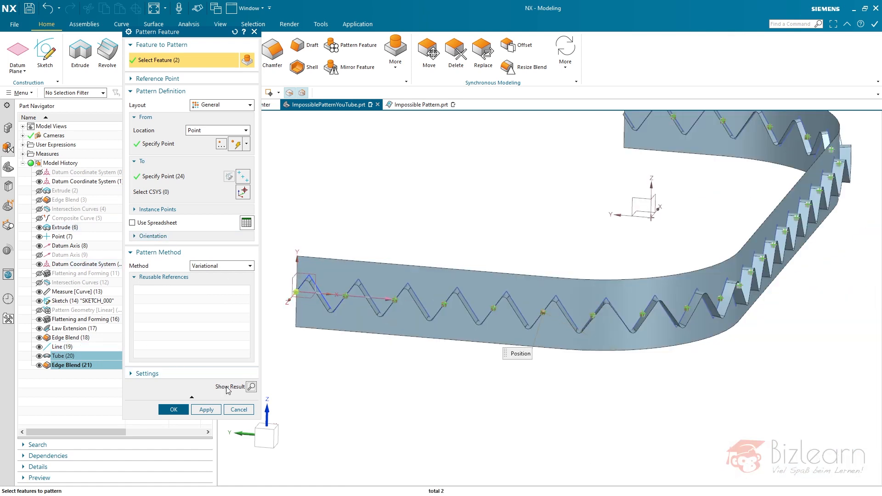
pyautogui.click(251, 387)
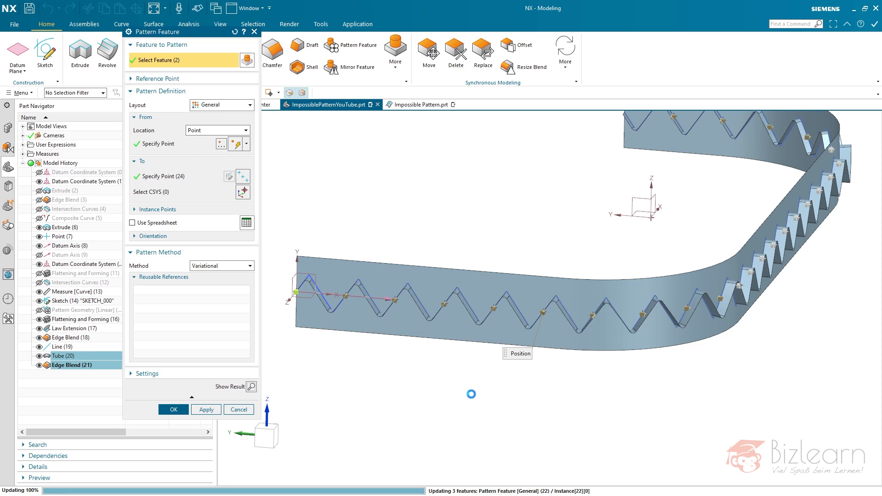
pyautogui.scroll(4, 711, 318)
pyautogui.scroll(3, 712, 318)
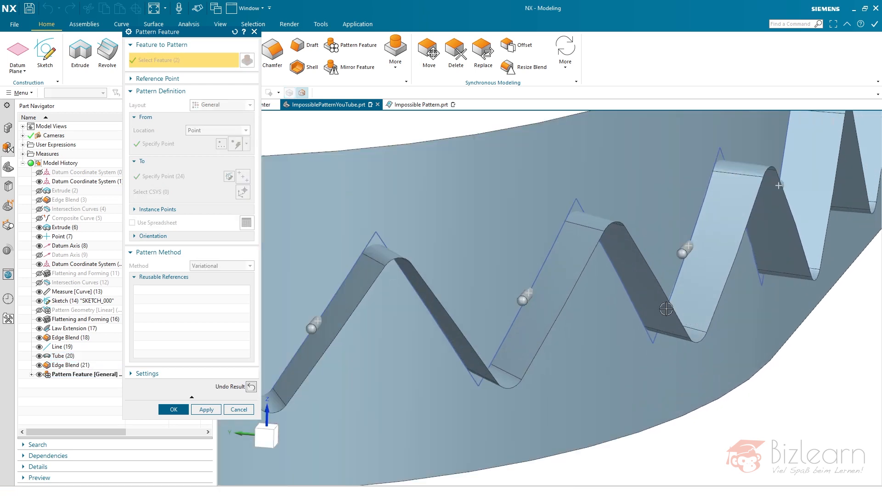
pyautogui.moveTo(671, 314); pyautogui.dragTo(652, 317, button='middle')
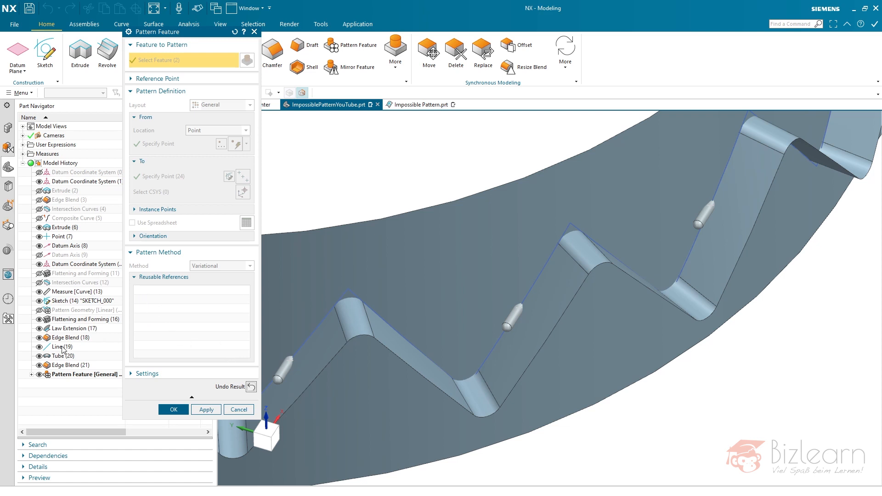
pyautogui.click(251, 386)
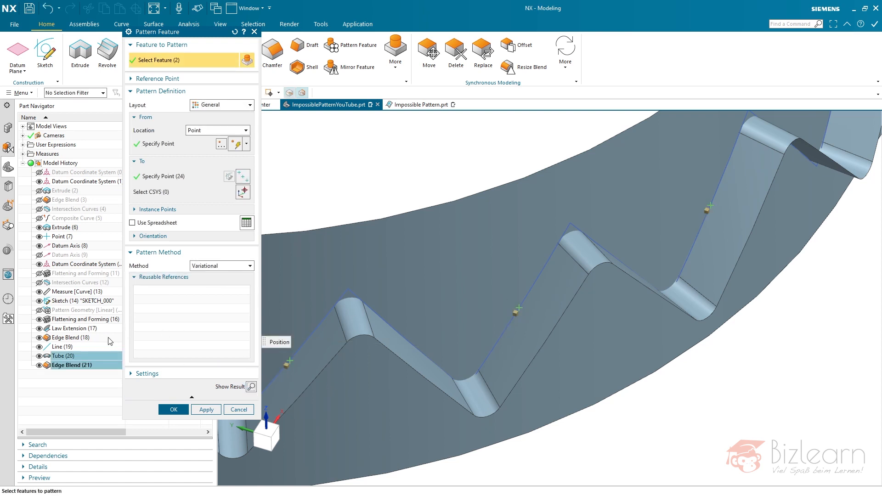
pyautogui.click(60, 347)
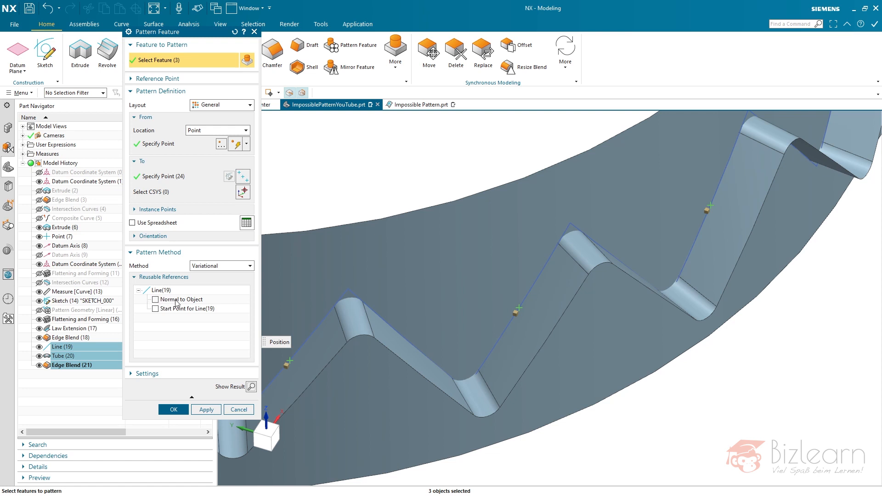
# - Toggle Normal to Object for Line (19) on and off again, and check the previewed tube direction with all three features patterned
pyautogui.click(251, 387)
pyautogui.click(155, 299)
pyautogui.click(156, 299)
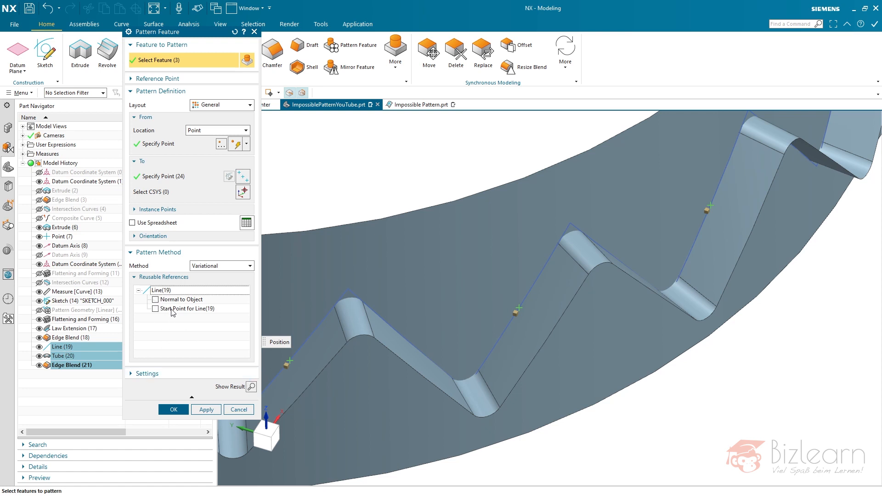
pyautogui.click(251, 386)
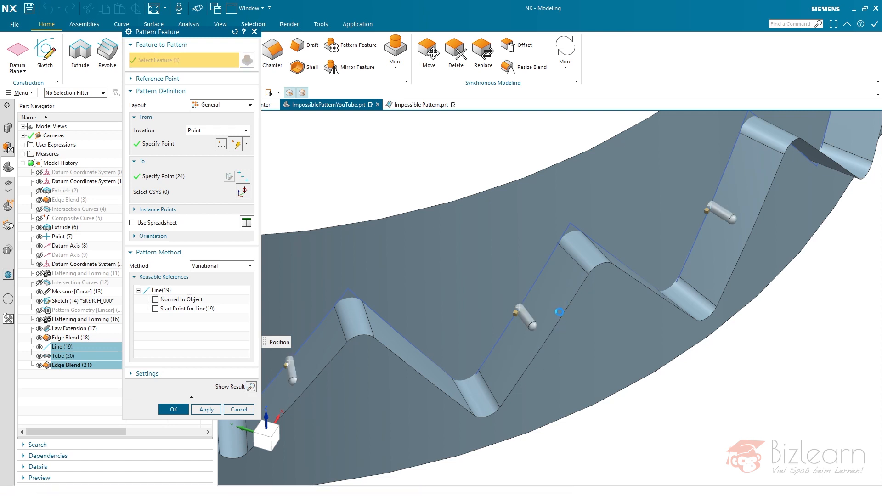
pyautogui.click(250, 387)
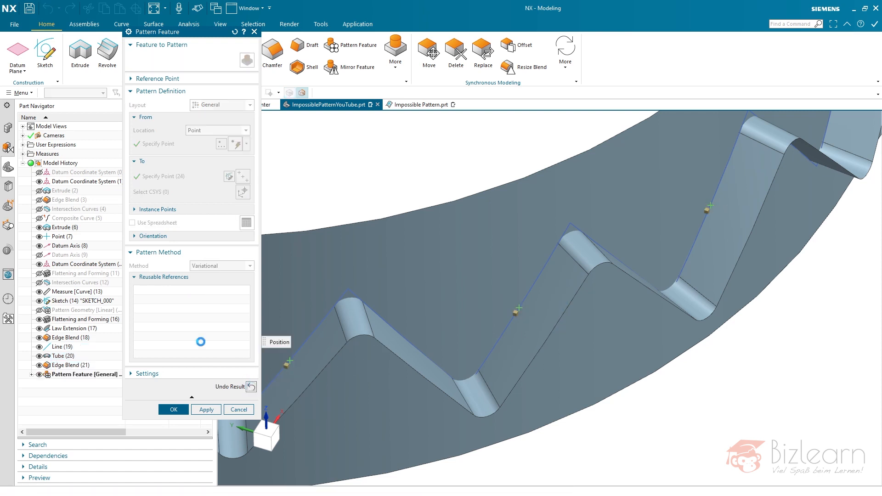
pyautogui.scroll(-2, 550, 355)
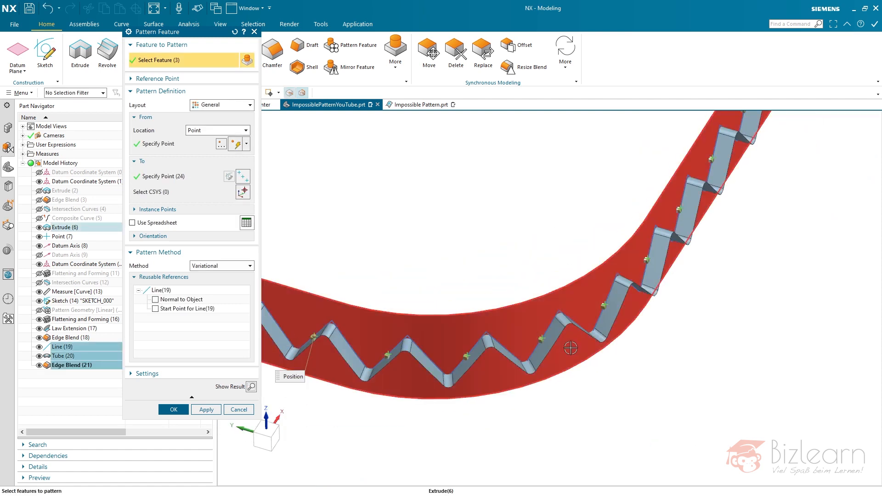
# - Remove Line (19) from the features to pattern, preview only Tube (20) and Edge Blend (21) along the strip, and undo the preview
pyautogui.scroll(-4, 663, 366)
pyautogui.scroll(6, 296, 298)
pyautogui.scroll(3, 303, 294)
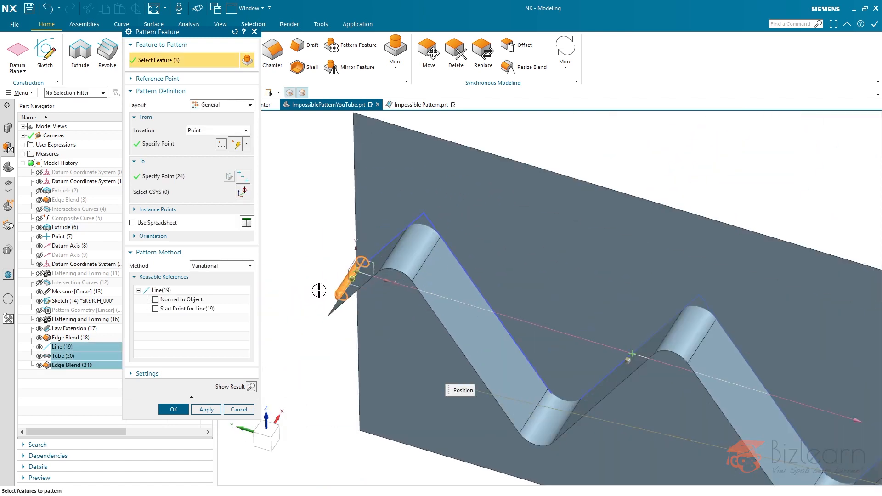
pyautogui.moveTo(420, 309); pyautogui.dragTo(412, 289, button='middle')
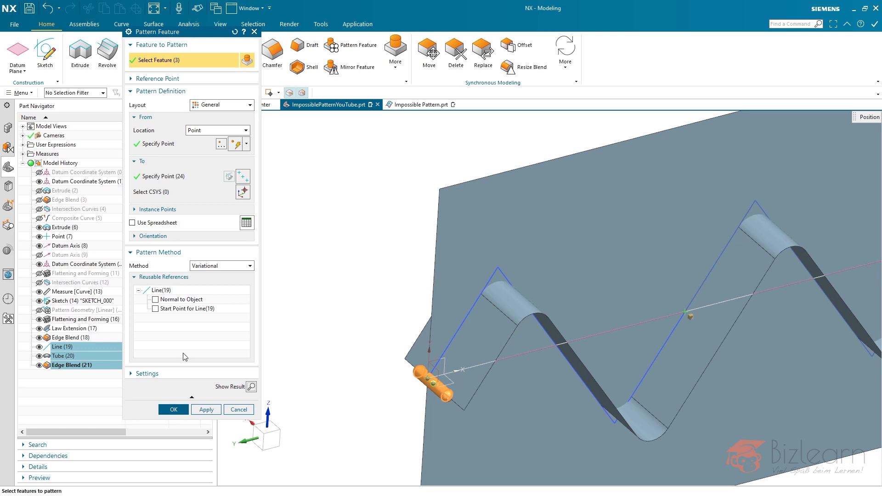
pyautogui.click(62, 348)
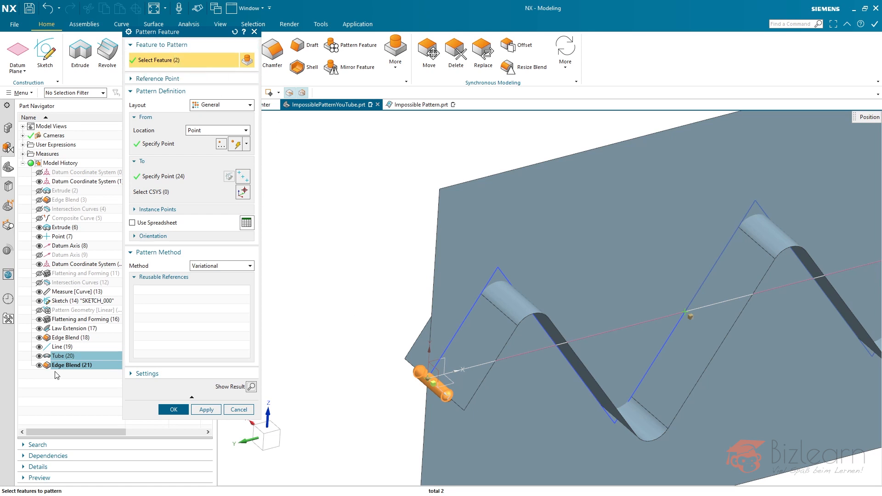
pyautogui.scroll(-6, 326, 372)
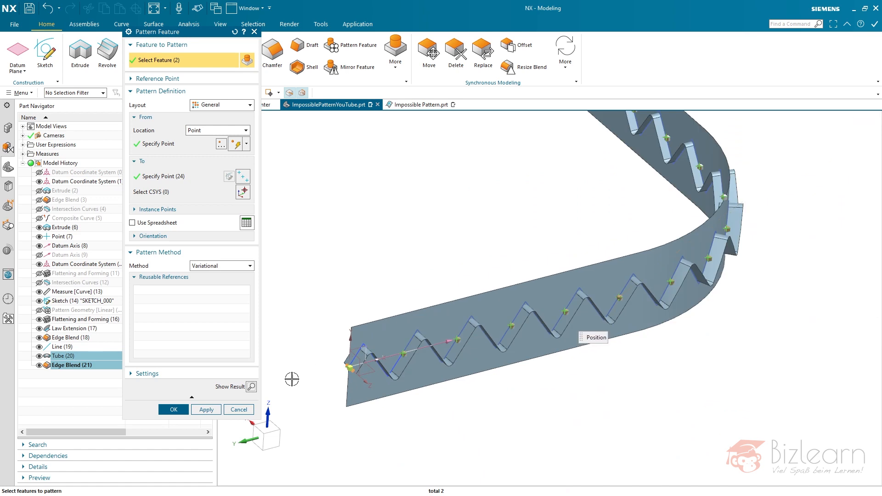
pyautogui.click(250, 388)
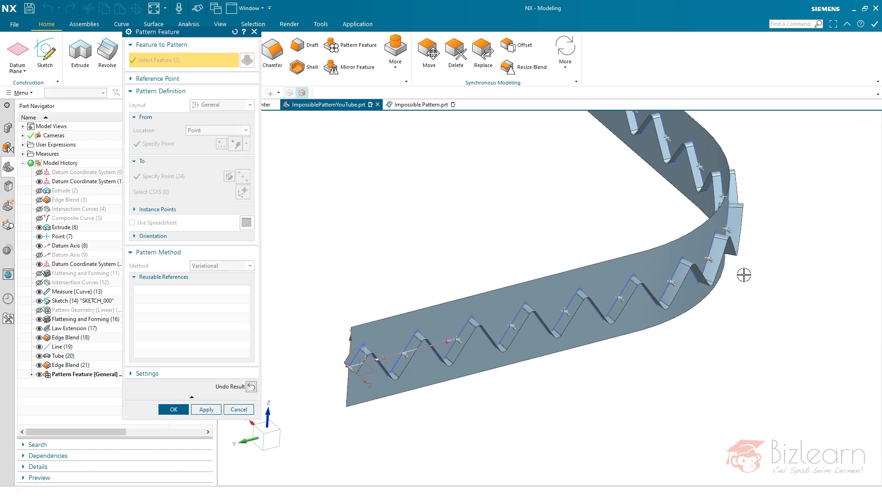
pyautogui.scroll(5, 737, 259)
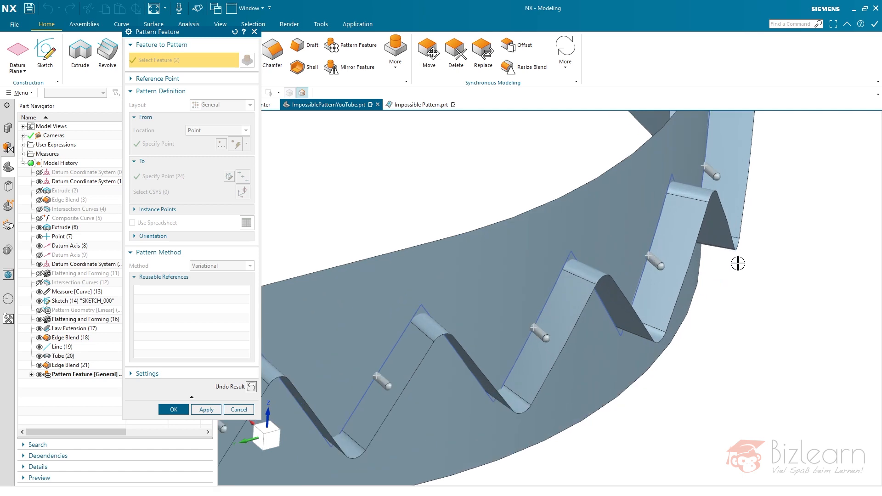
pyautogui.scroll(-5, 735, 262)
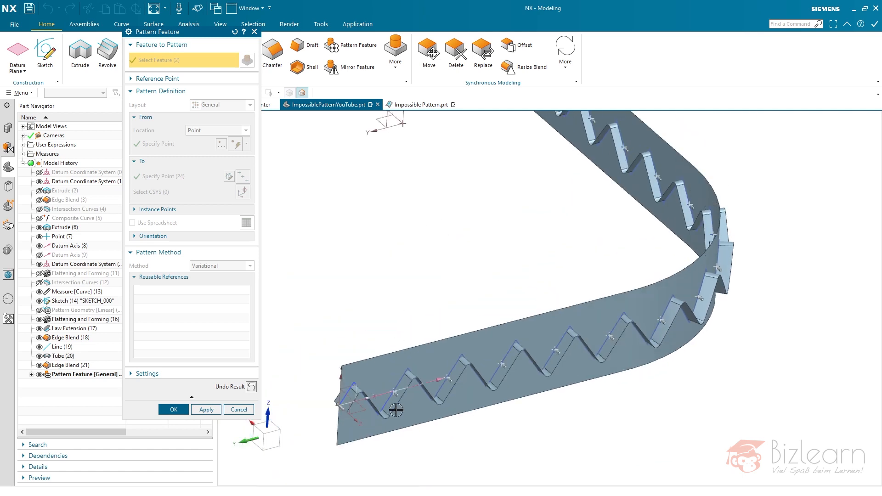
pyautogui.click(252, 386)
# - Set the pattern's orientation to Follow Pattern, preview the tube instances around the bend, and undo the preview
pyautogui.click(154, 236)
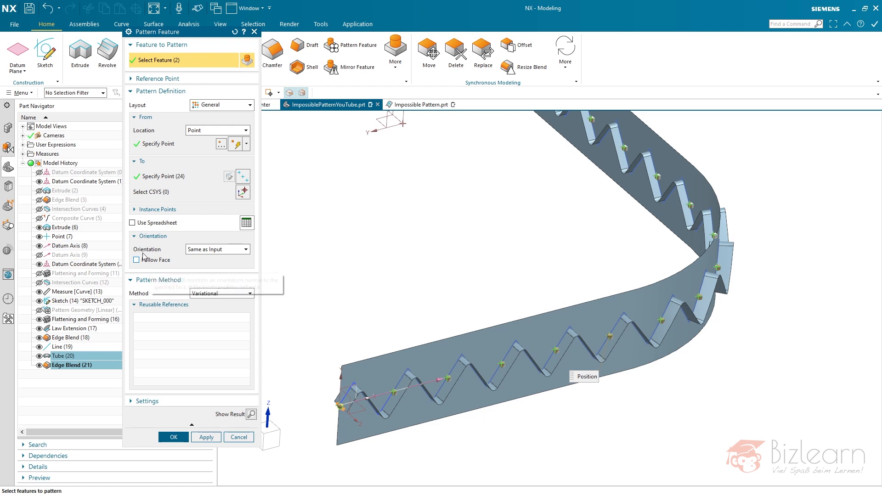
pyautogui.click(212, 251)
pyautogui.click(209, 266)
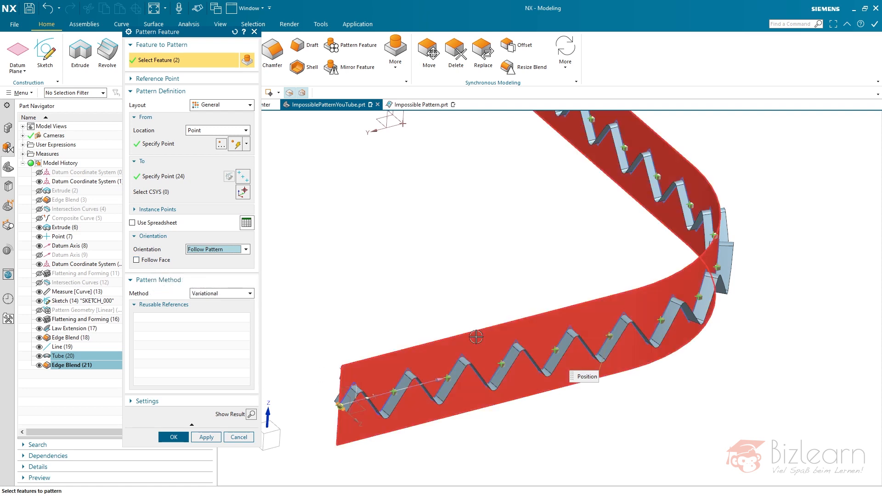
pyautogui.click(251, 414)
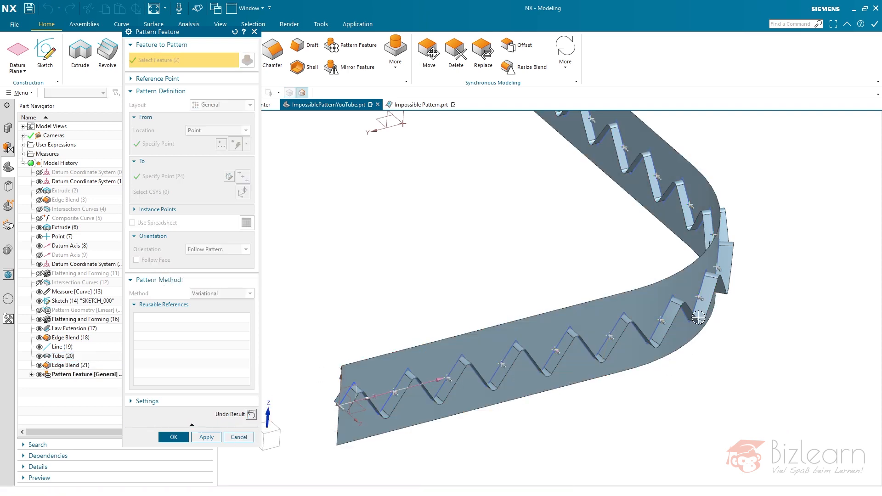
pyautogui.scroll(3, 698, 317)
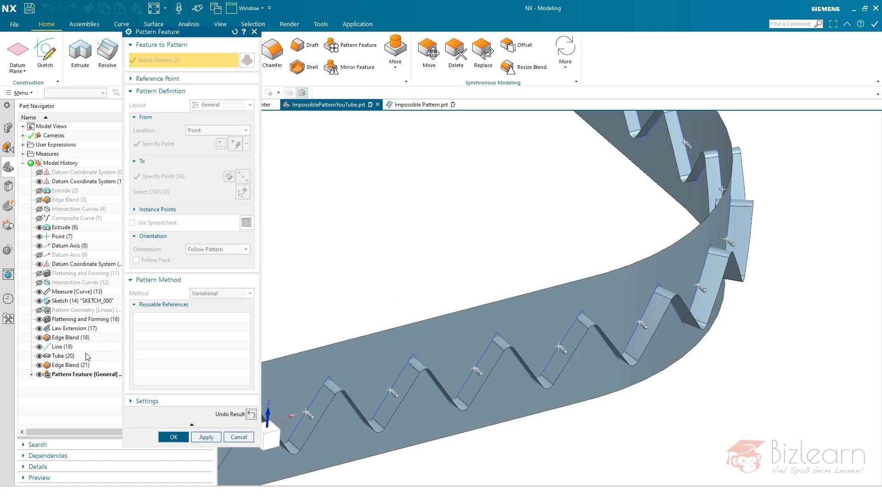
pyautogui.click(248, 415)
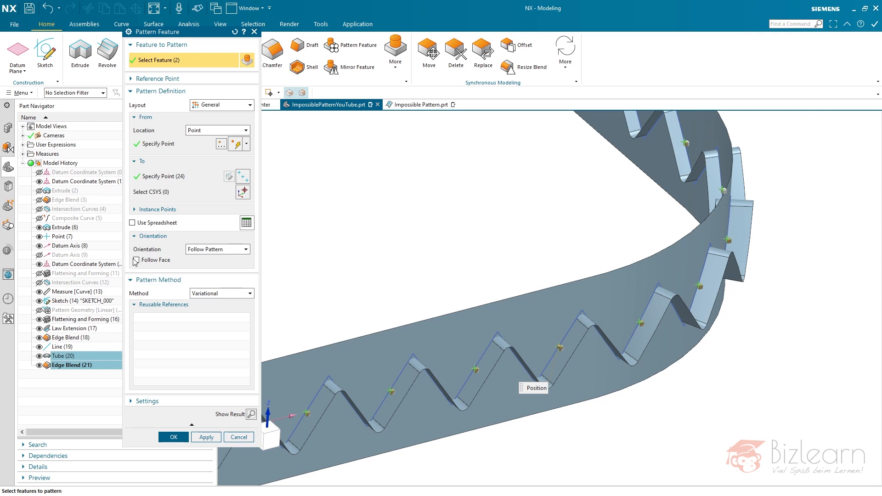
# - Turn on Follow Face with the extruded strip's face and set the project direction to Along Face Normal
pyautogui.click(136, 260)
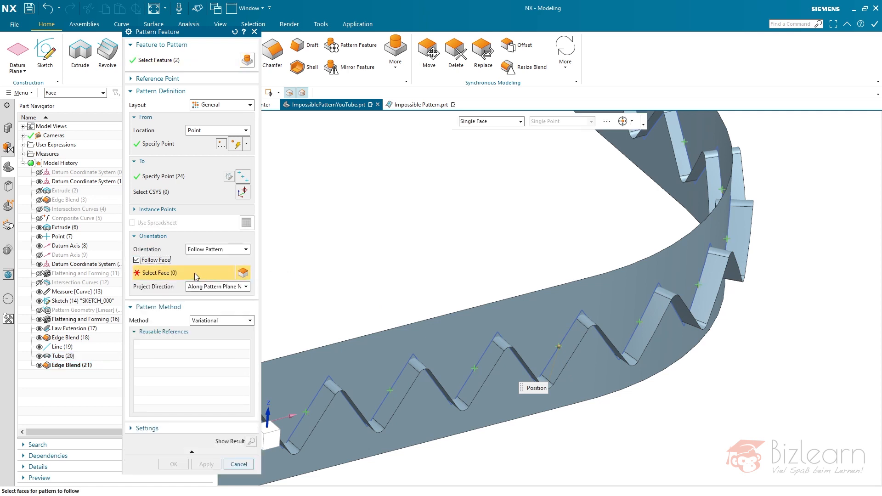
pyautogui.moveTo(386, 273); pyautogui.dragTo(449, 267, button='middle')
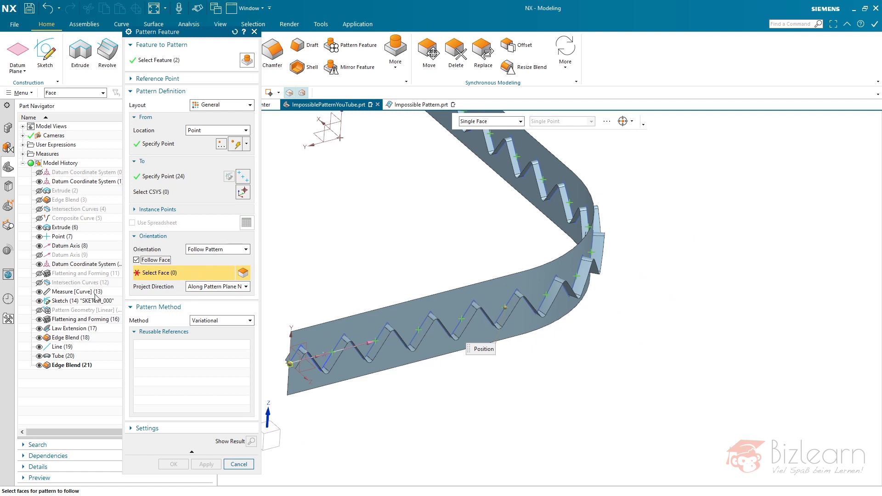
pyautogui.click(535, 306)
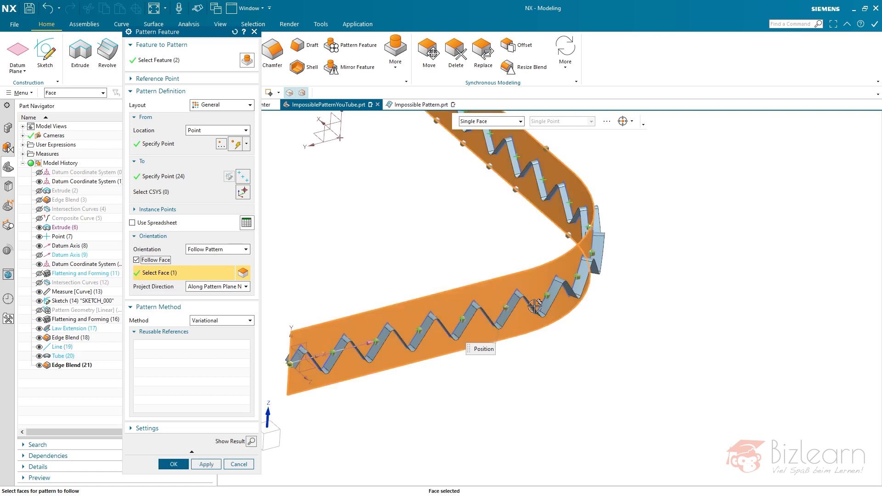
pyautogui.click(197, 290)
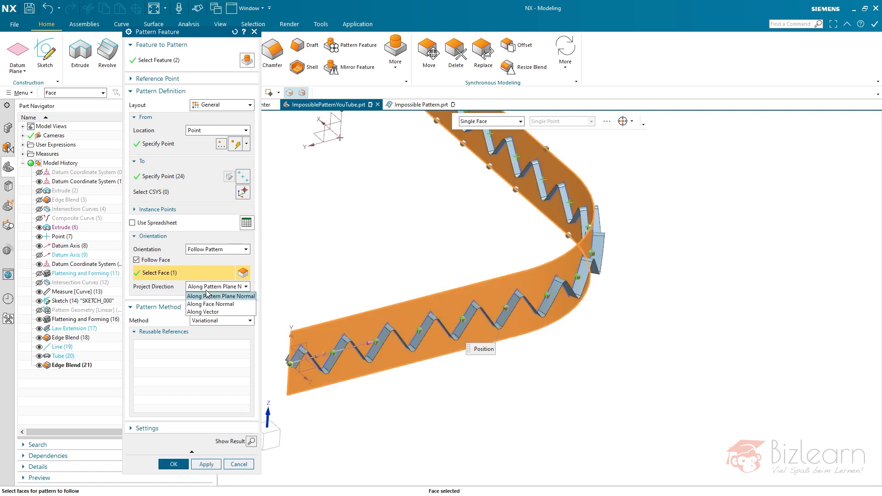
pyautogui.click(226, 305)
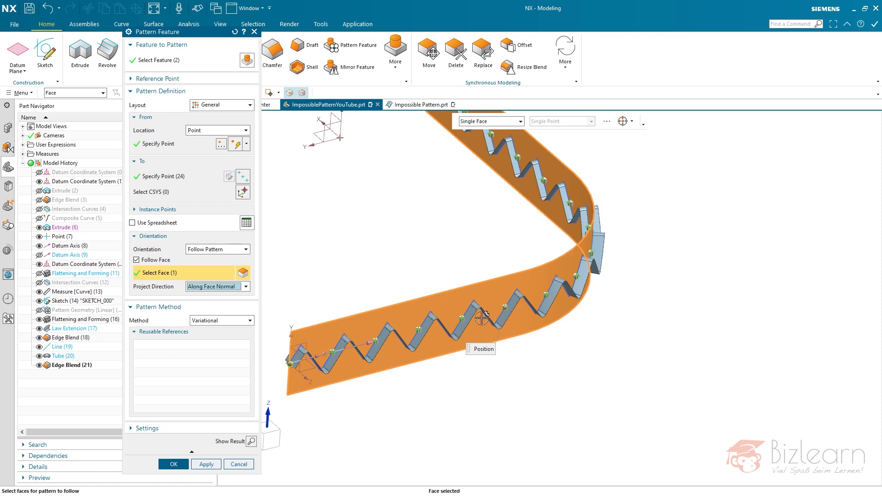
pyautogui.click(461, 323)
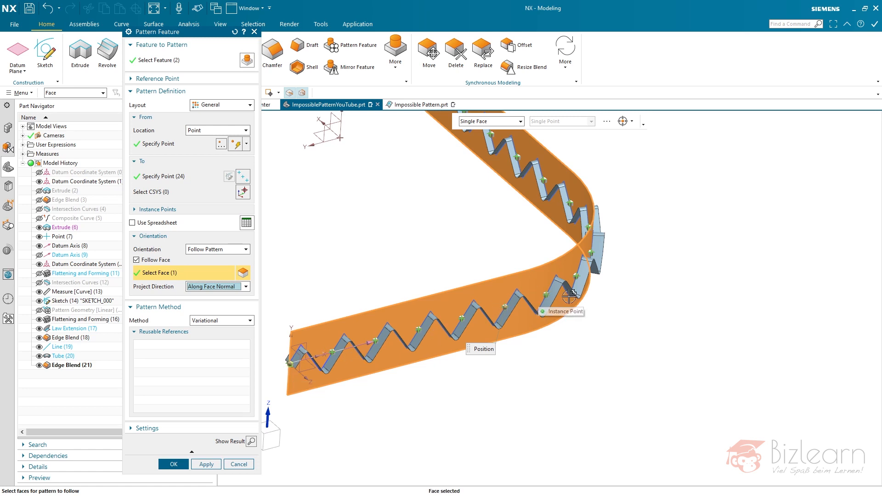
# - Preview the face-following pattern, examine the tube instances' direction and position along the strip and its bend, and undo the preview
pyautogui.click(250, 442)
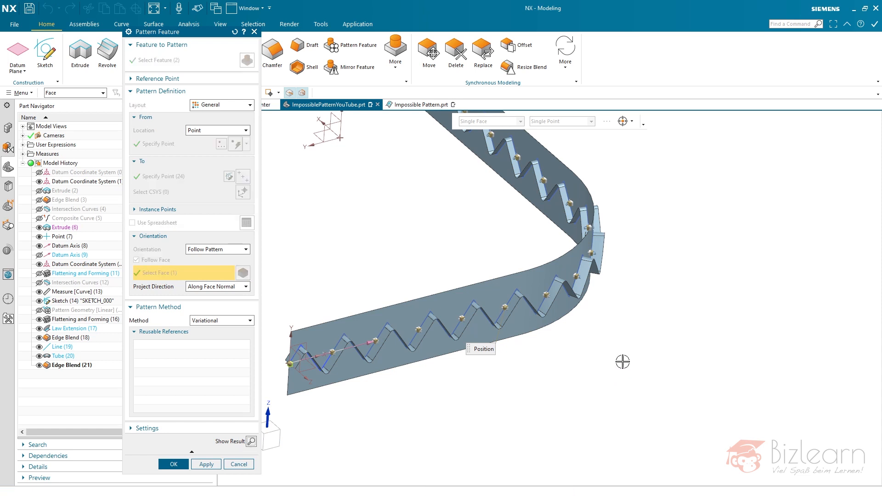
pyautogui.scroll(5, 605, 262)
pyautogui.moveTo(503, 317); pyautogui.dragTo(499, 336, button='middle')
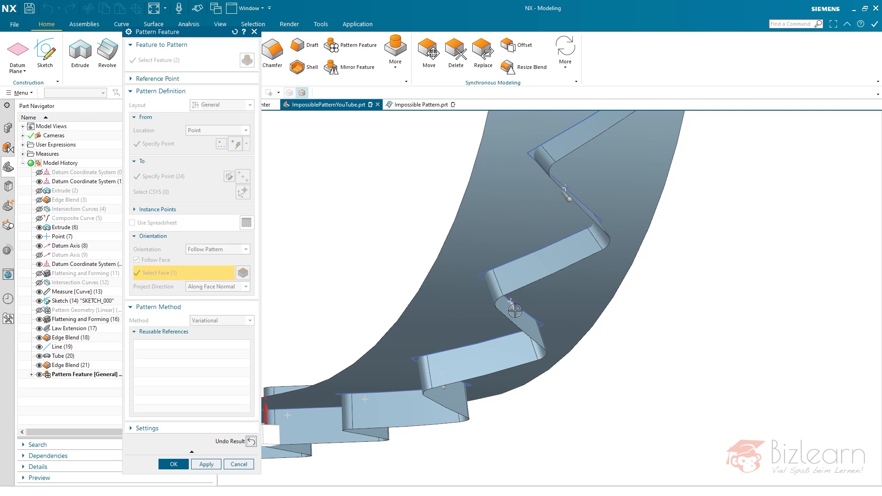
pyautogui.moveTo(515, 311); pyautogui.dragTo(562, 272, button='middle')
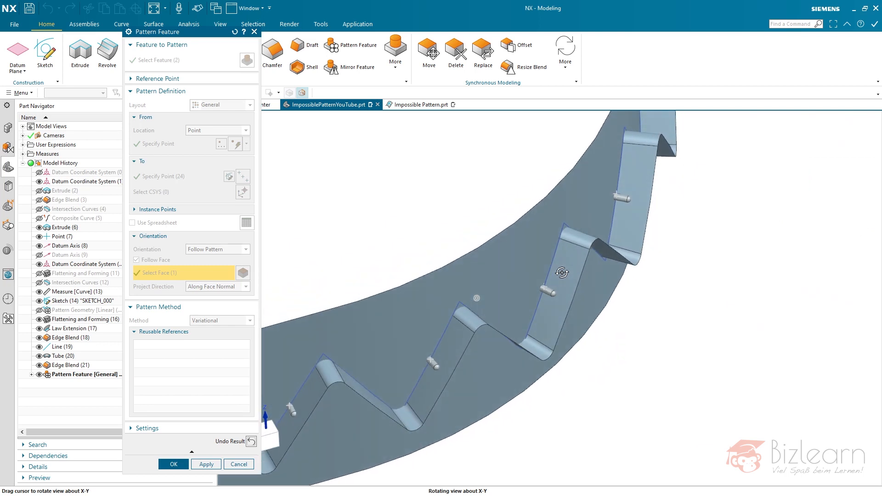
pyautogui.scroll(-5, 638, 343)
pyautogui.scroll(6, 349, 417)
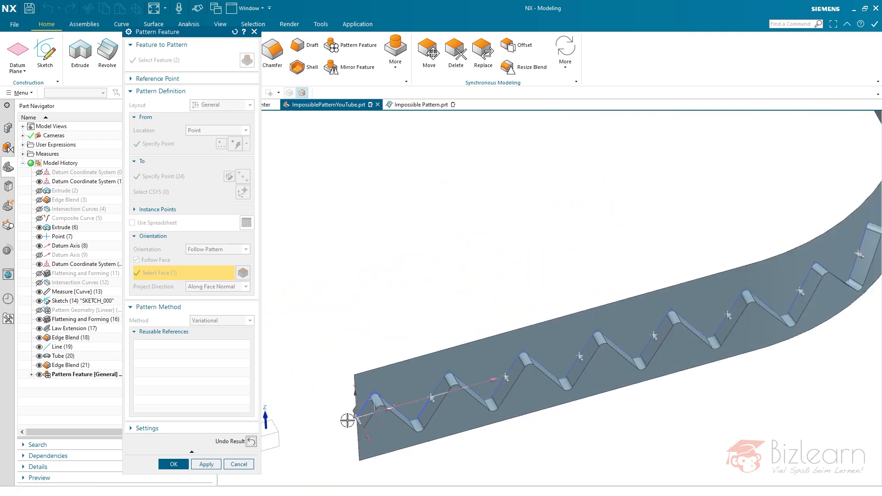
pyautogui.moveTo(345, 421); pyautogui.dragTo(296, 354, button='middle')
pyautogui.scroll(-5, 322, 381)
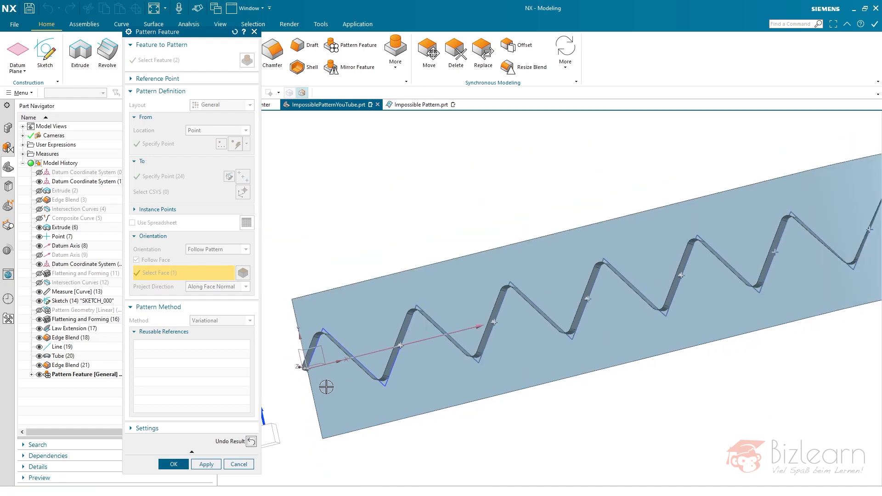
pyautogui.scroll(5, 600, 318)
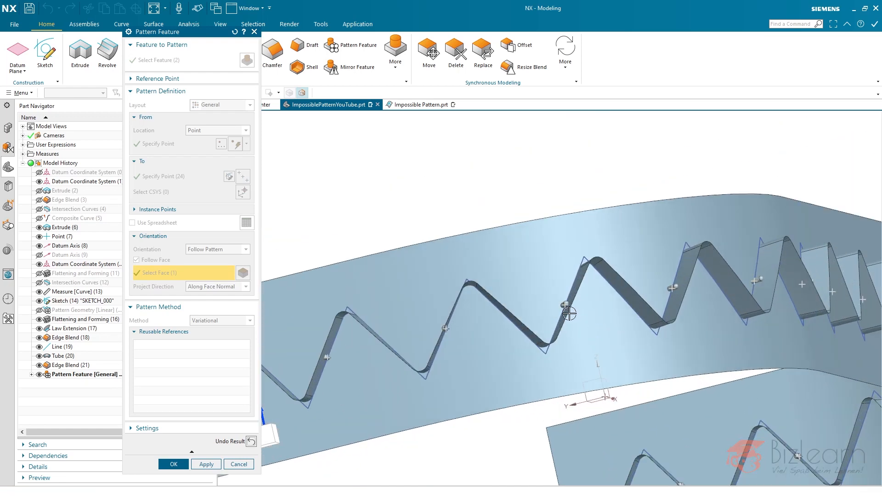
pyautogui.scroll(-6, 591, 317)
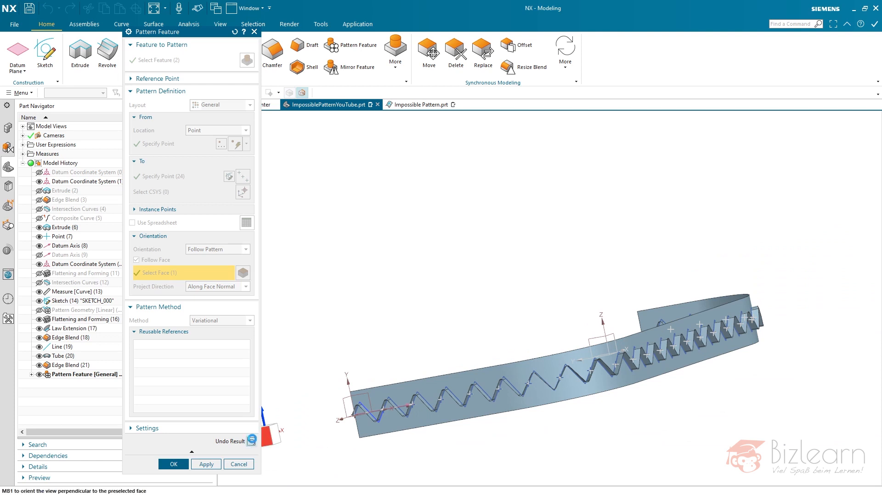
pyautogui.click(252, 441)
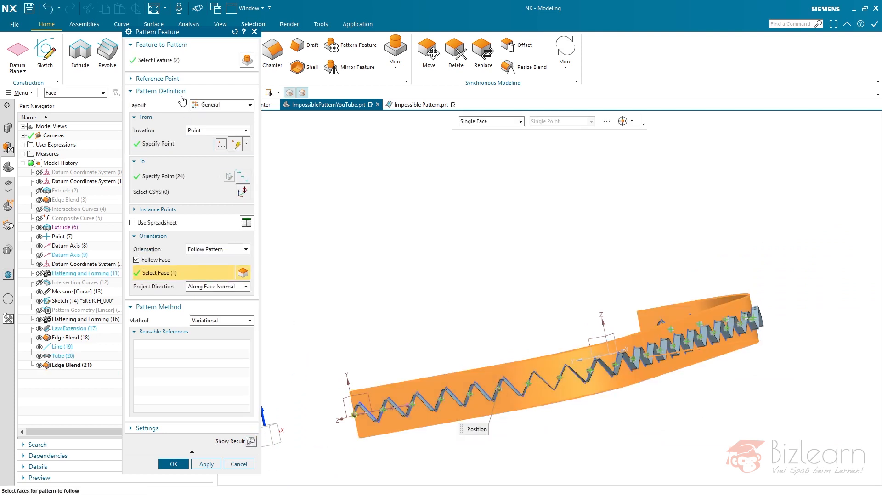
# - Activate the pattern's reference point and examine where it lies on the tube at the strip's starting end
pyautogui.click(173, 80)
pyautogui.scroll(5, 354, 421)
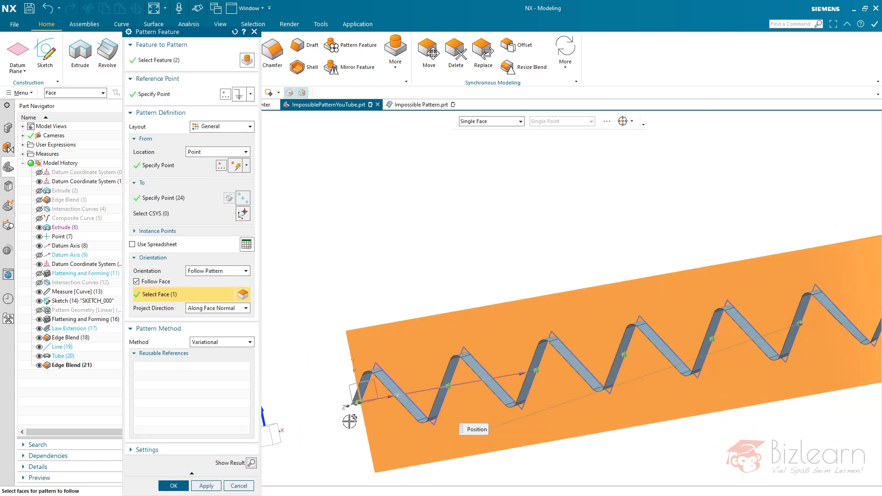
pyautogui.moveTo(394, 399); pyautogui.dragTo(426, 400, button='middle')
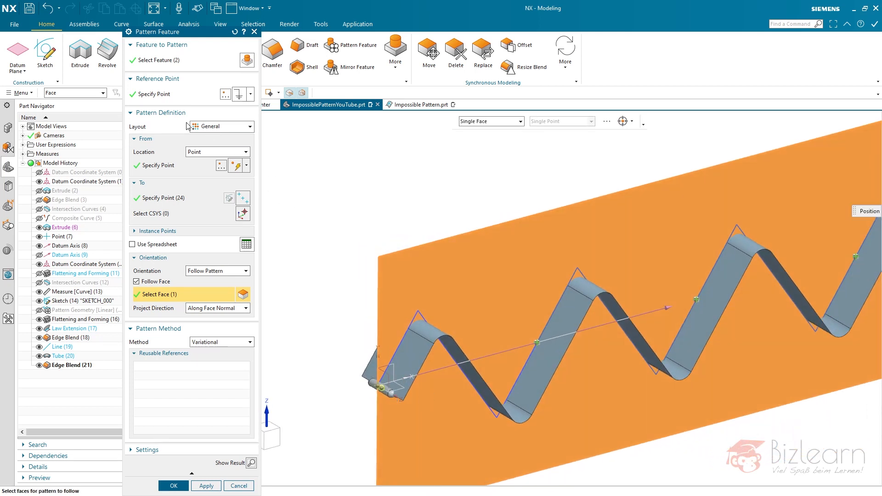
pyautogui.click(170, 96)
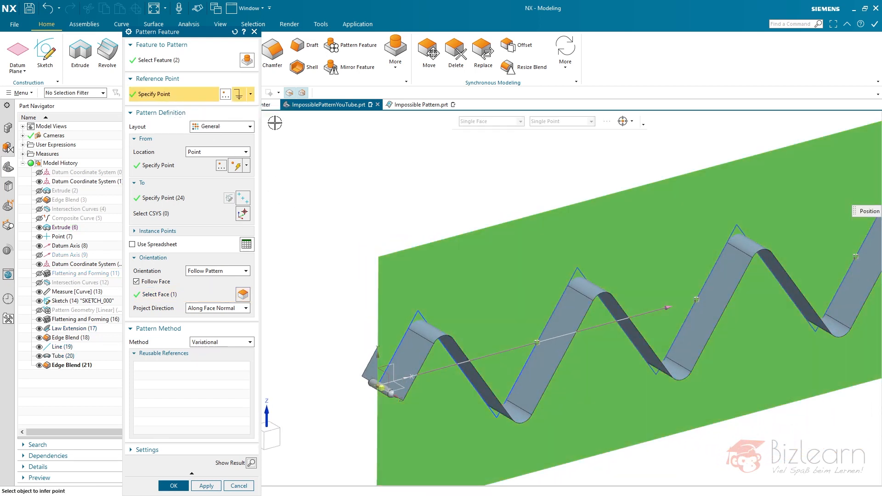
pyautogui.scroll(5, 365, 399)
pyautogui.scroll(2, 370, 402)
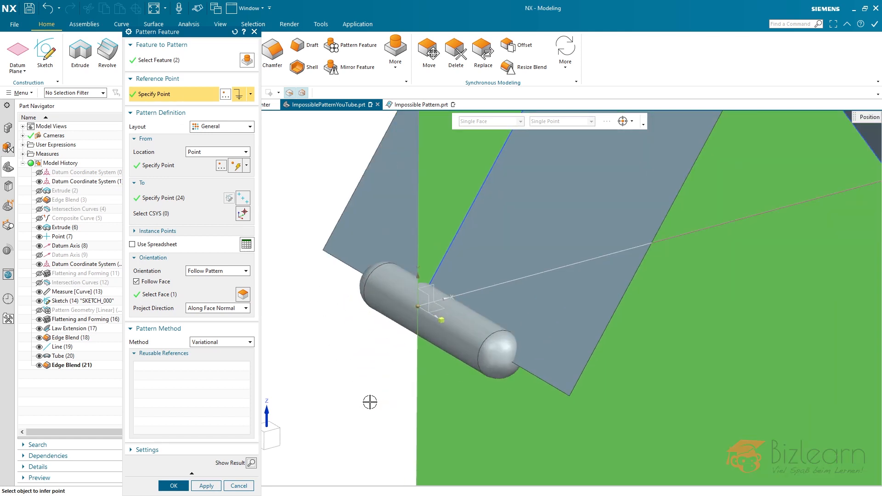
pyautogui.click(437, 328)
pyautogui.moveTo(437, 323); pyautogui.dragTo(459, 327, button='middle')
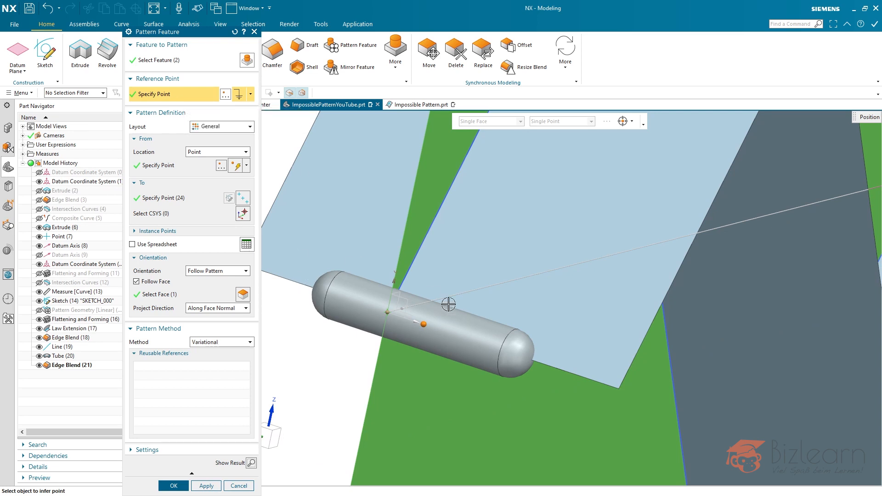
# - Check the selected tube and blend features, and switch the reference point's method to Inferred Point
pyautogui.click(189, 61)
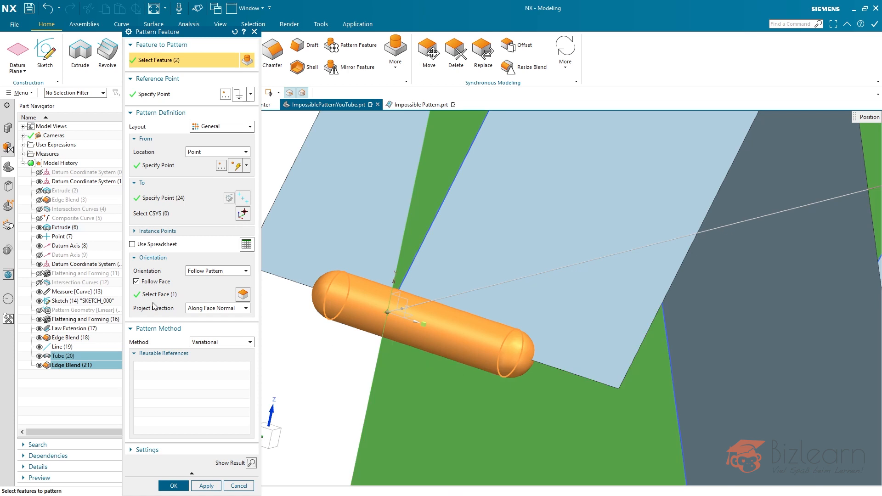
pyautogui.click(167, 94)
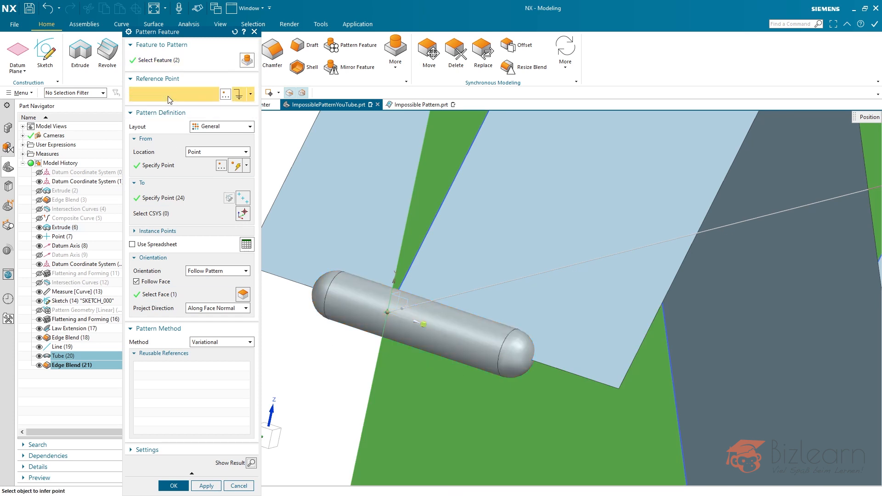
pyautogui.click(250, 94)
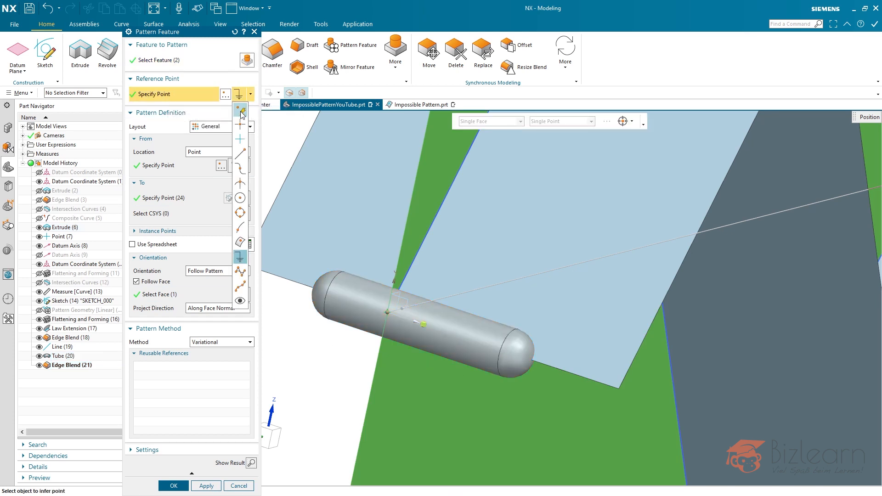
pyautogui.click(244, 111)
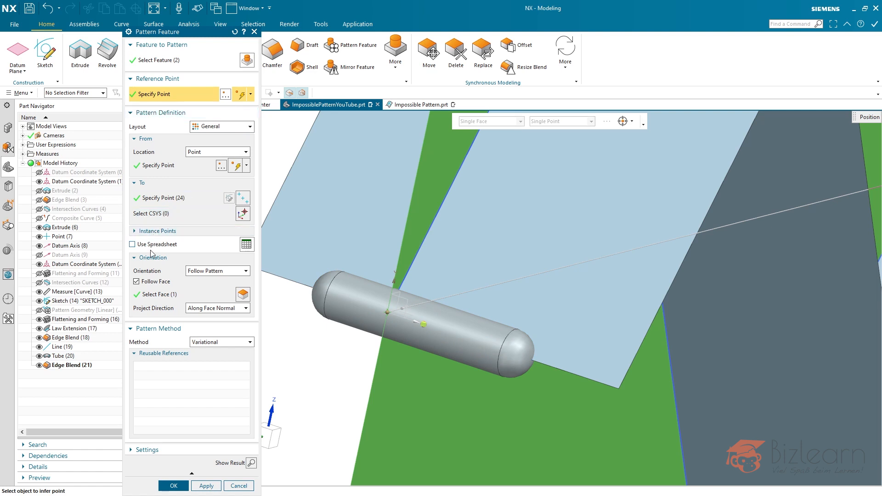
# - Set the pattern's reference point to Point (7), preview the tube instances along the zigzag, and undo the preview
pyautogui.click(67, 238)
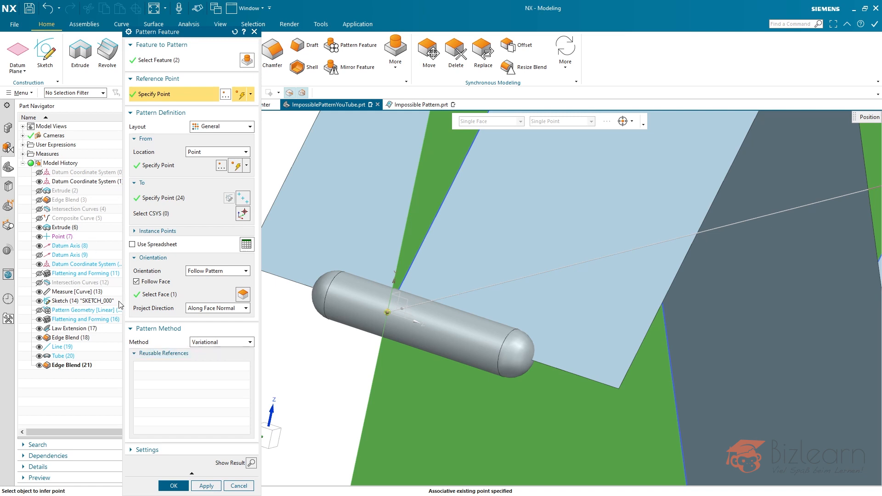
pyautogui.click(251, 463)
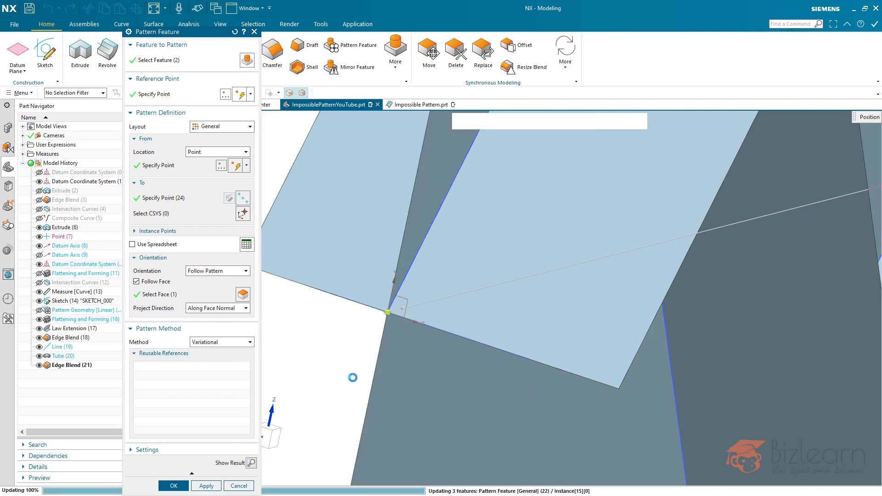
pyautogui.scroll(-10, 360, 368)
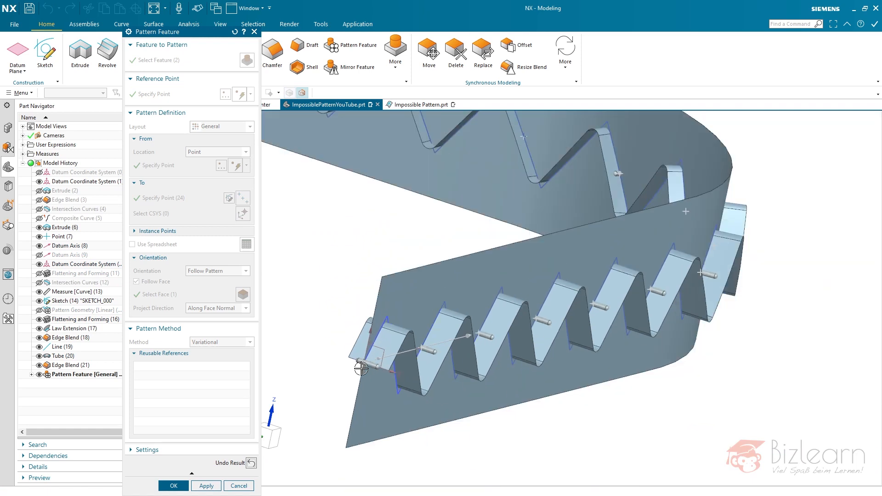
pyautogui.scroll(8, 437, 366)
pyautogui.moveTo(505, 331); pyautogui.dragTo(435, 324, button='middle')
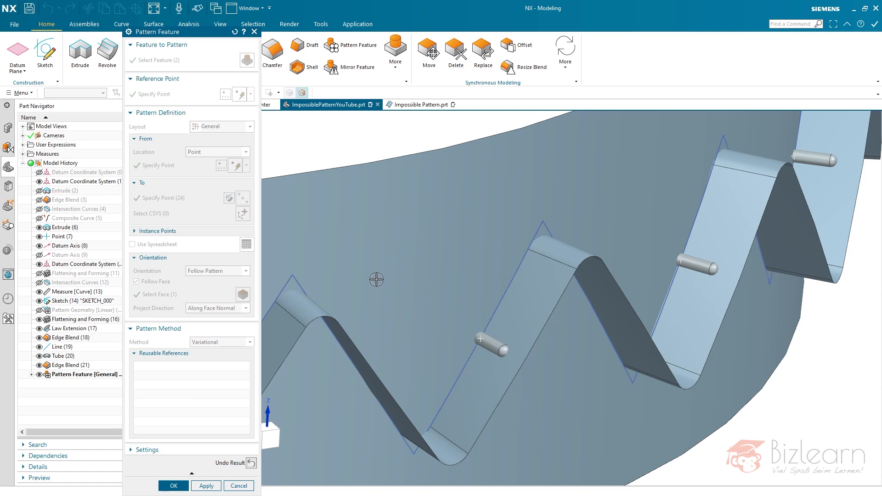
pyautogui.click(251, 463)
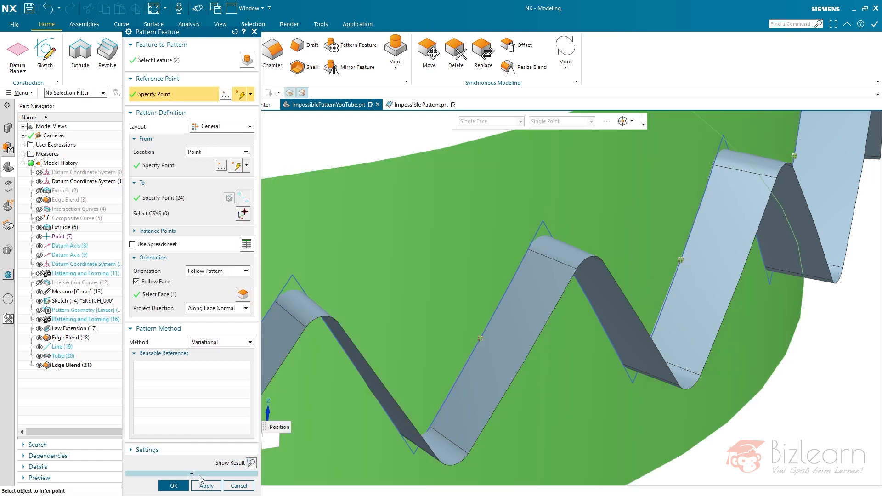
# - Create the general pattern of the blended tube and check its instances along the whole strip
pyautogui.click(173, 485)
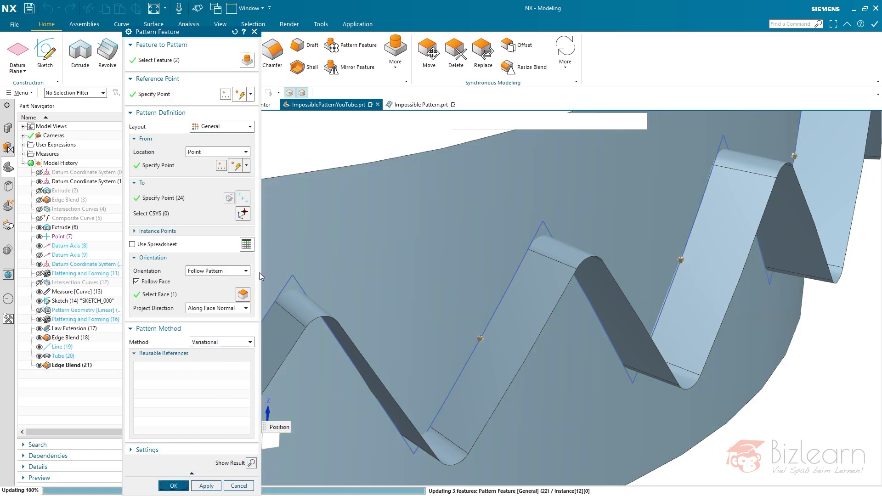
pyautogui.hotkey('ctrl', 'f')
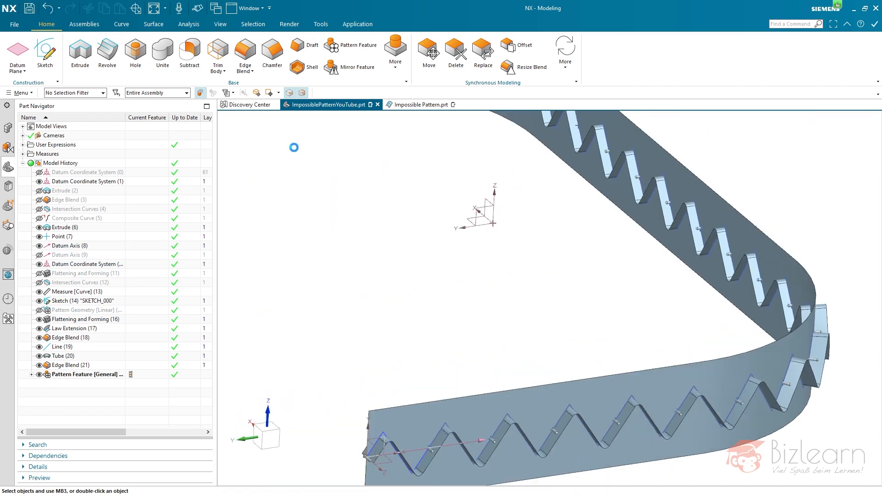
pyautogui.moveTo(414, 261); pyautogui.dragTo(401, 225, button='middle')
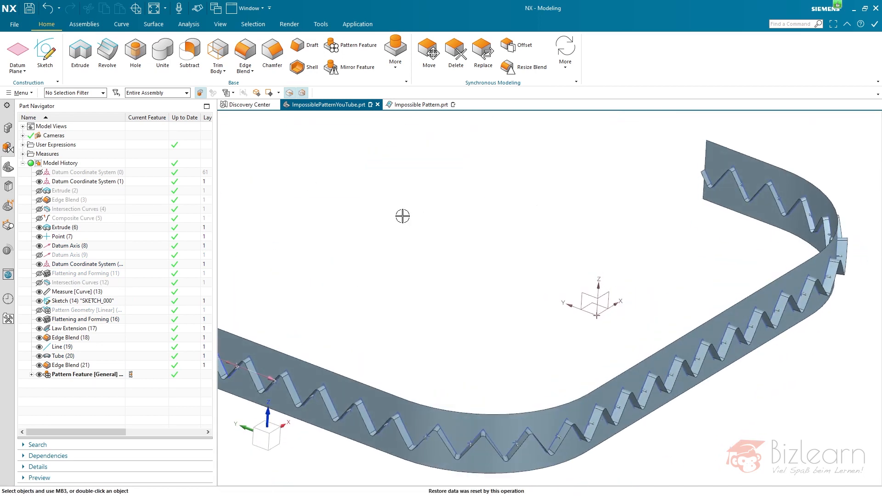
pyautogui.hotkey('ctrl', 'f')
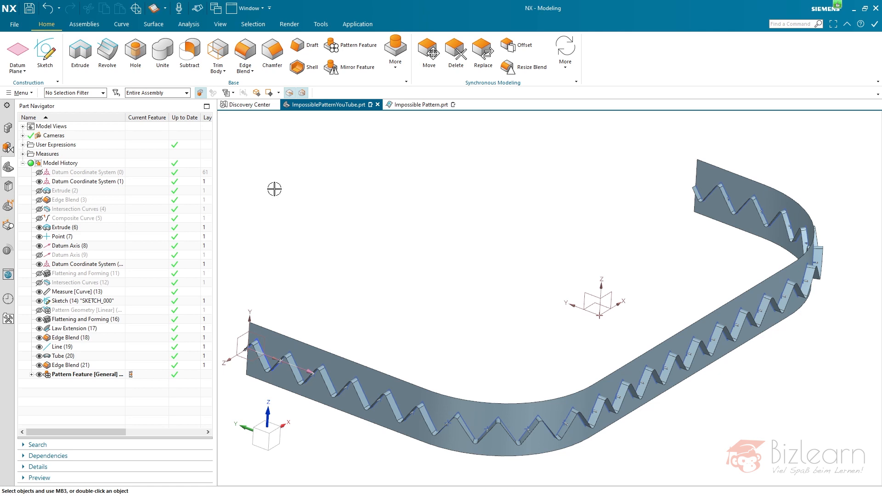
# - Subtract the blended tube and all its pattern instances from the Law Extension sheet body to cut slots along the zigzag
pyautogui.click(189, 49)
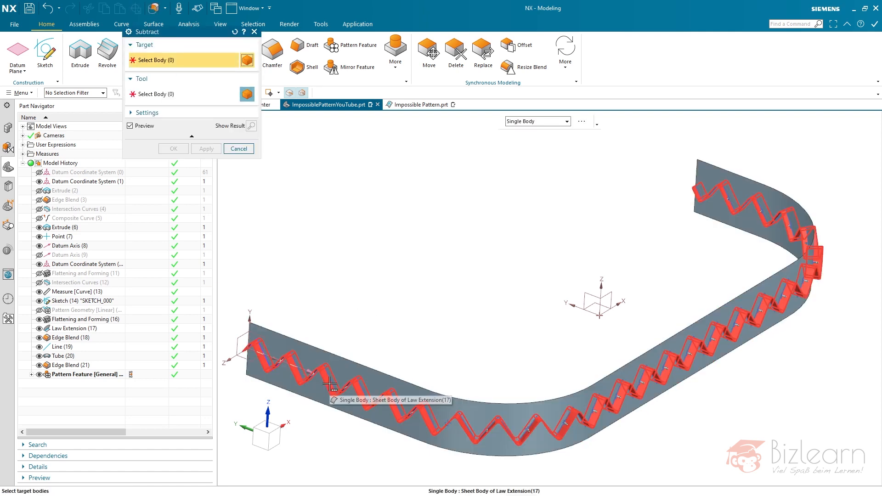
pyautogui.click(67, 331)
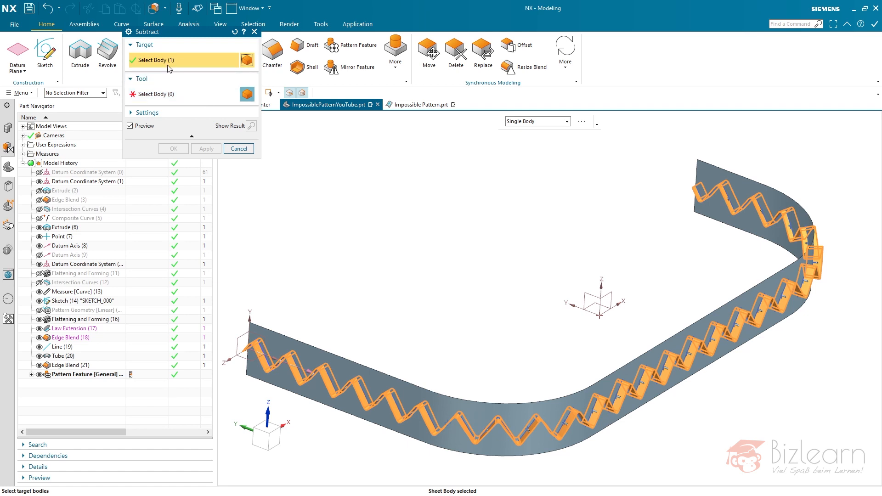
pyautogui.middleClick(387, 241)
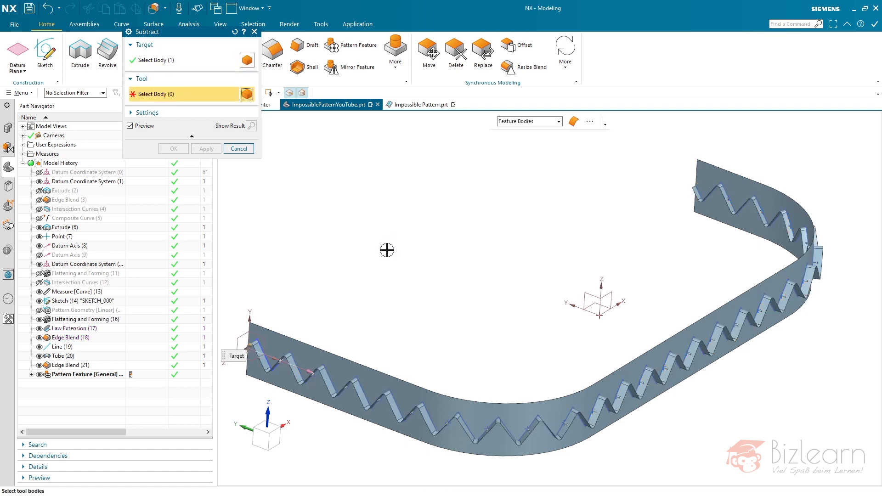
pyautogui.click(63, 358)
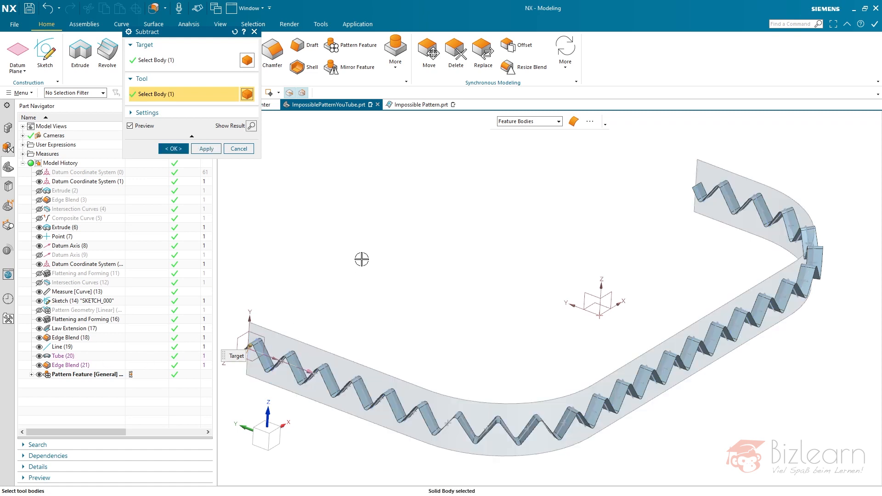
pyautogui.click(100, 375)
pyautogui.click(22, 144)
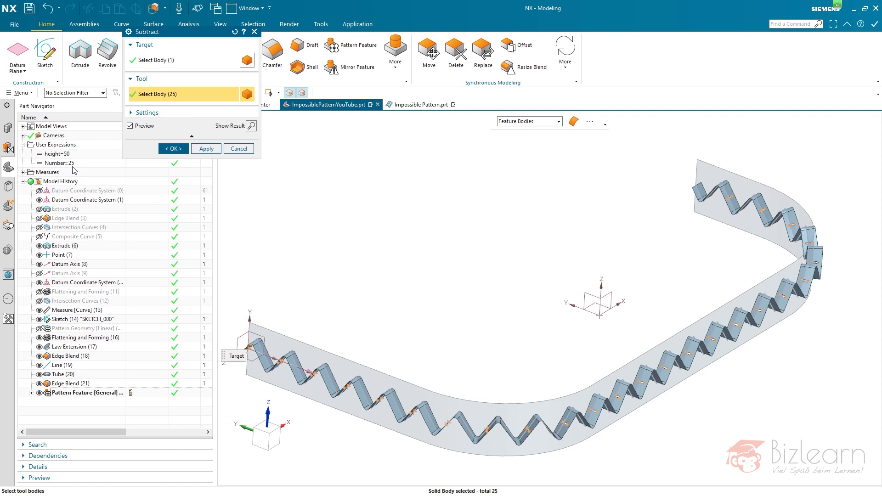
pyautogui.scroll(10, 593, 437)
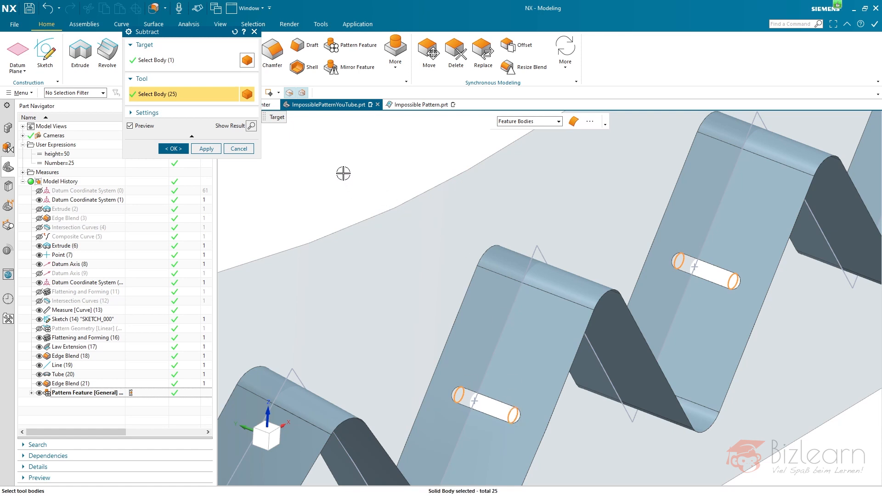
pyautogui.middleClick(343, 173)
pyautogui.hotkey('ctrl', 'f')
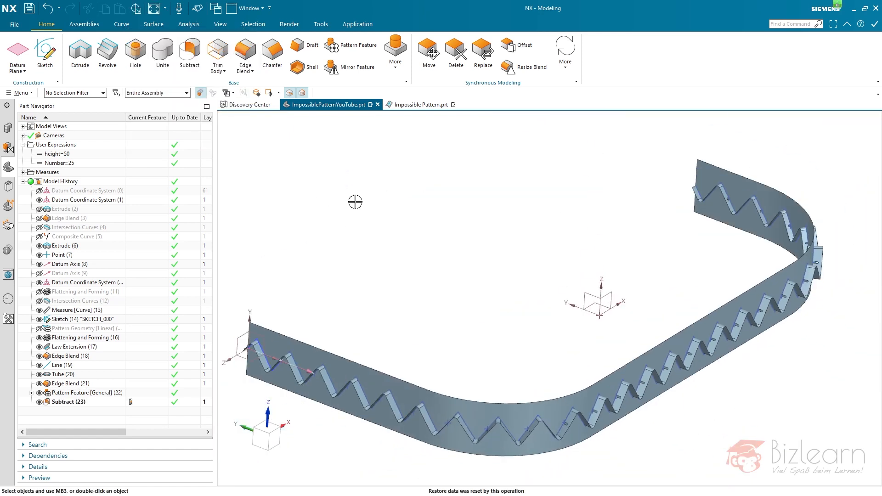
# - Thicken all faces of the slotted zigzag sheet with Offset 1 at -1 mm and Offset 2 at 1 mm
pyautogui.moveTo(474, 256); pyautogui.dragTo(500, 248, button='middle')
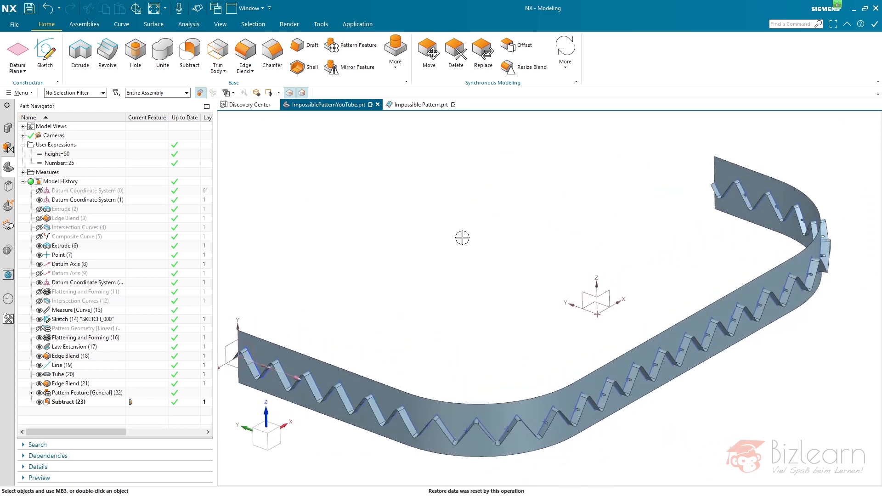
pyautogui.click(149, 28)
pyautogui.click(248, 66)
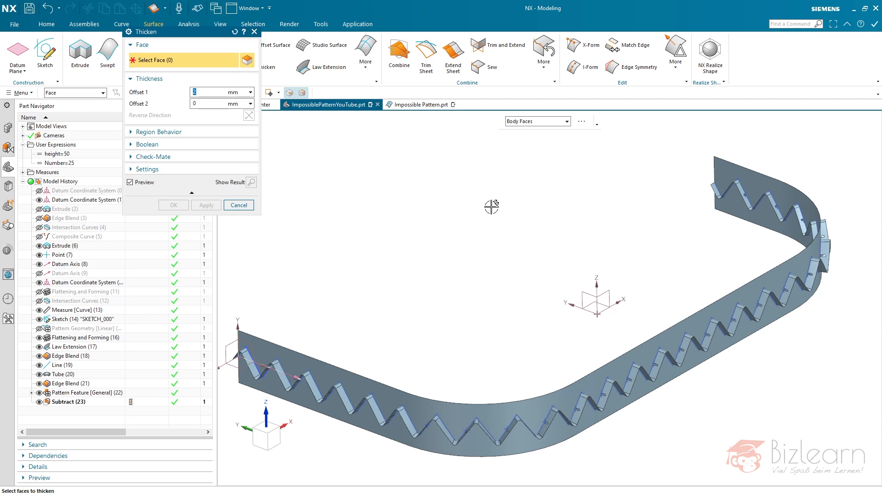
pyautogui.click(252, 357)
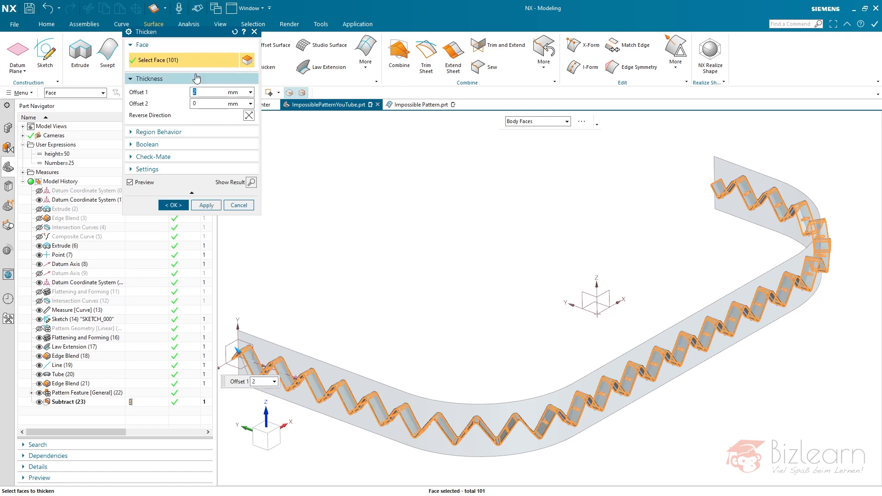
pyautogui.moveTo(449, 268); pyautogui.dragTo(463, 256, button='middle')
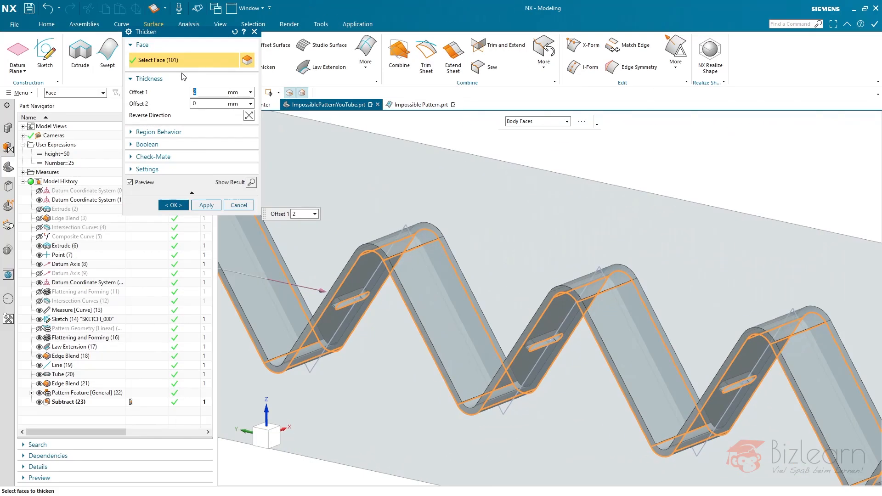
pyautogui.write('-1')
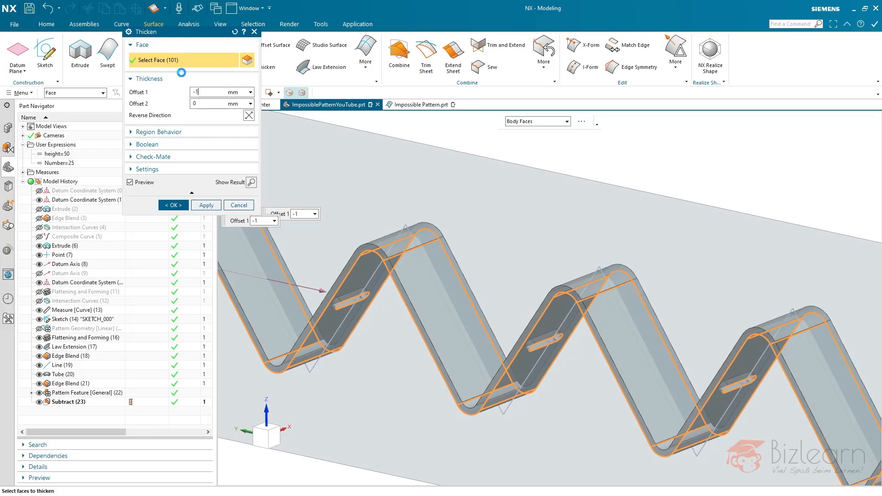
pyautogui.press('Tab')
pyautogui.write('1')
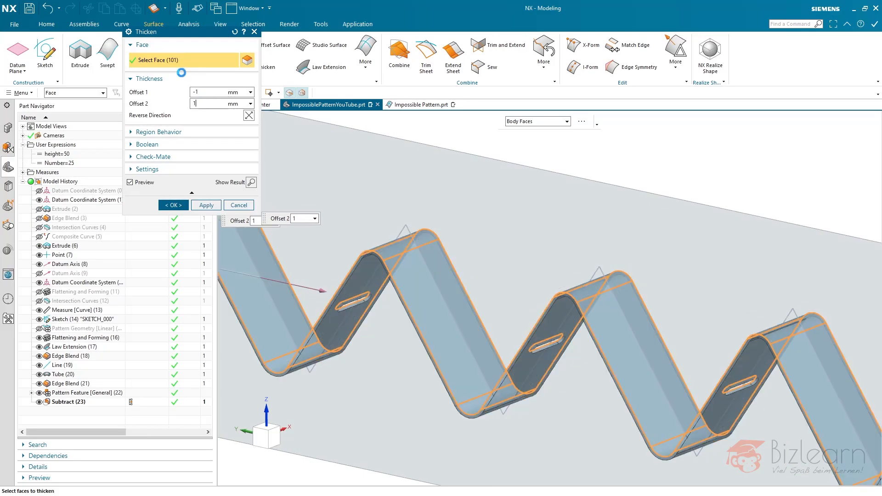
pyautogui.press('Tab')
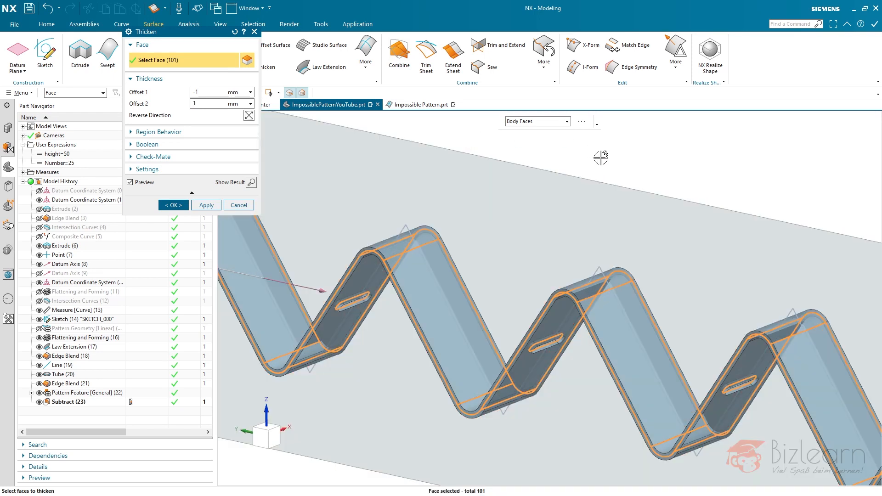
pyautogui.middleClick(600, 157)
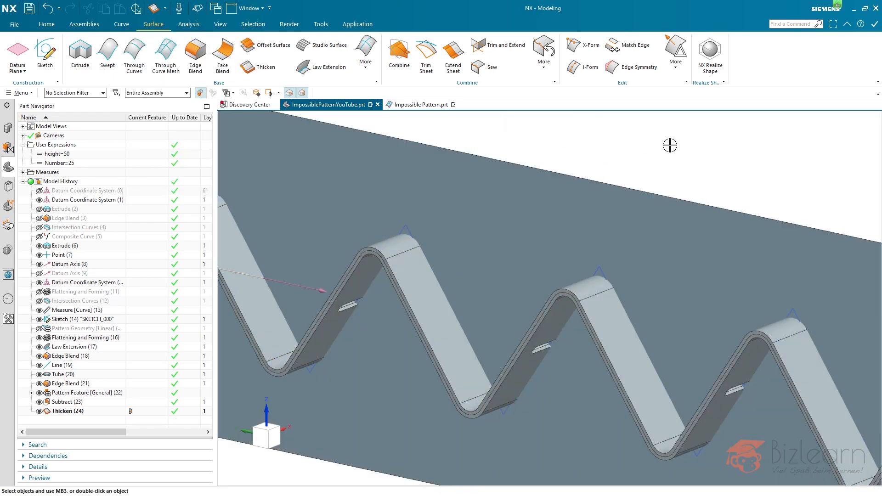
pyautogui.hotkey('ctrl', 'f')
# - Set the Number expression to 22 and close the update report
pyautogui.moveTo(611, 192); pyautogui.dragTo(619, 206, button='middle')
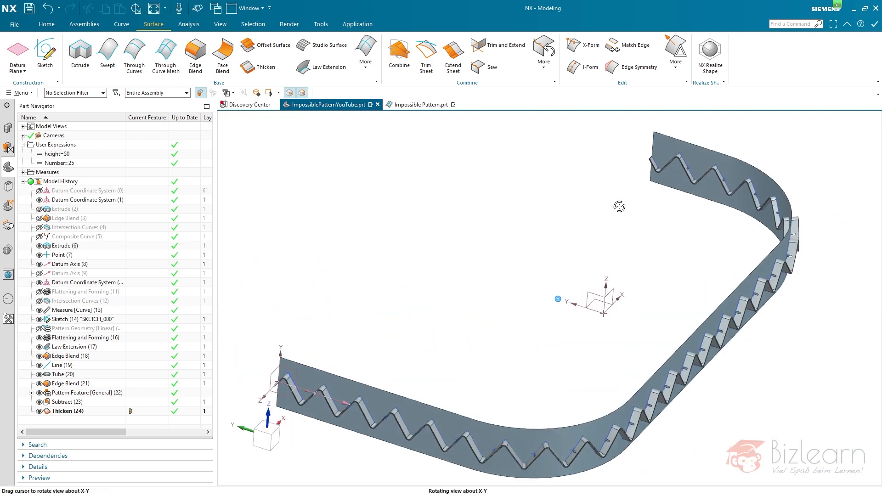
pyautogui.doubleClick(76, 161)
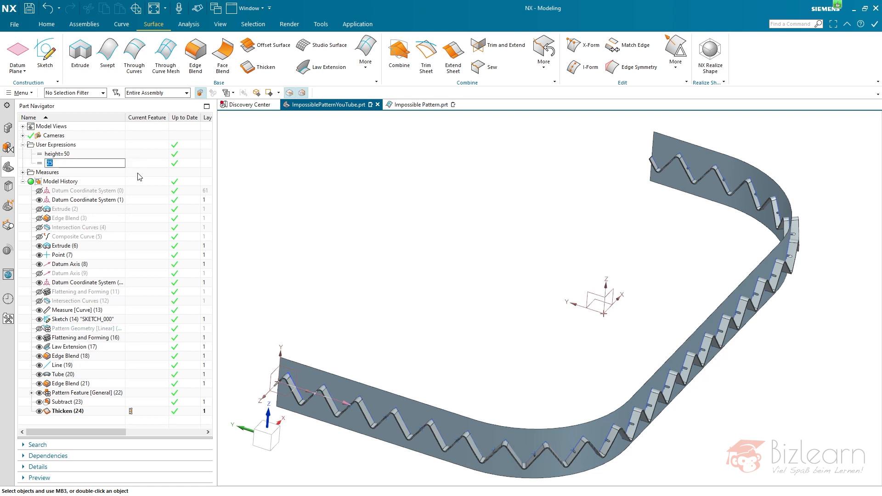
pyautogui.write('22')
pyautogui.press('Return')
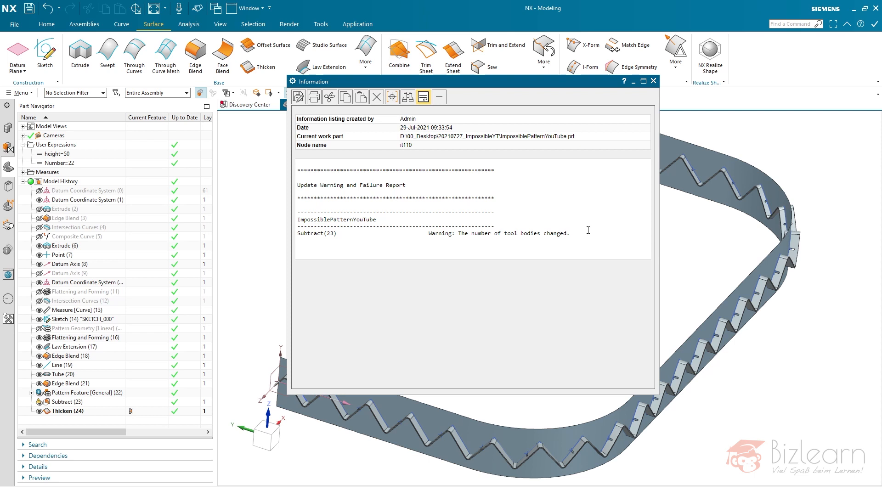
pyautogui.click(653, 82)
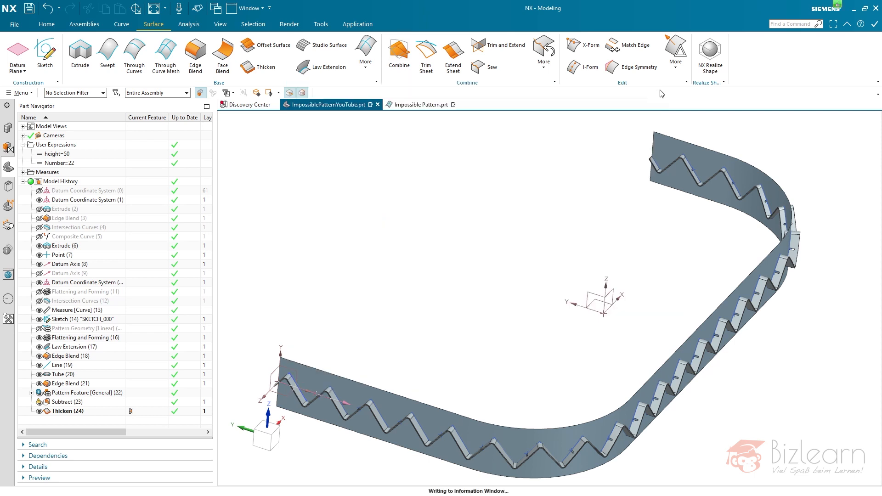
# - Hide the extruded strip Extrude (6) and open the sketch of Extrude (2) for editing
pyautogui.moveTo(516, 288)
pyautogui.mouseDown(button='middle')
pyautogui.moveTo(512, 271)
pyautogui.moveTo(514, 279)
pyautogui.mouseUp(button='middle')
pyautogui.scroll(-3, 482, 319)
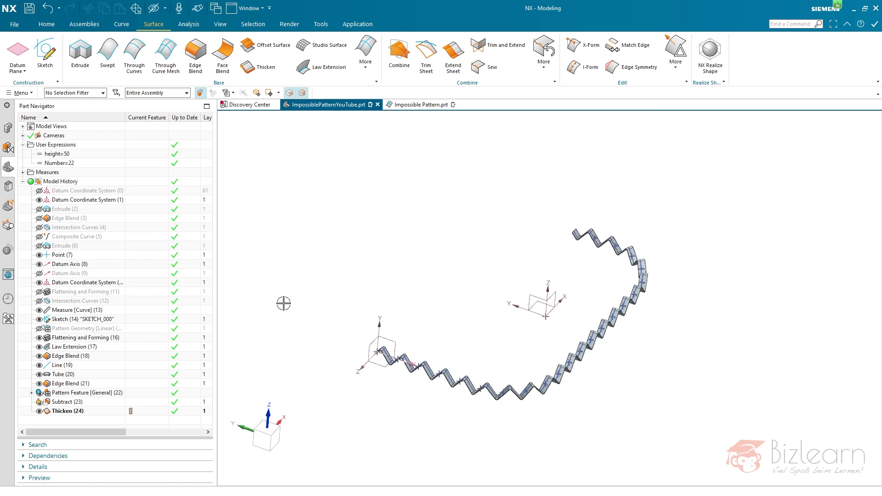
pyautogui.click(76, 210)
pyautogui.rightClick(76, 212)
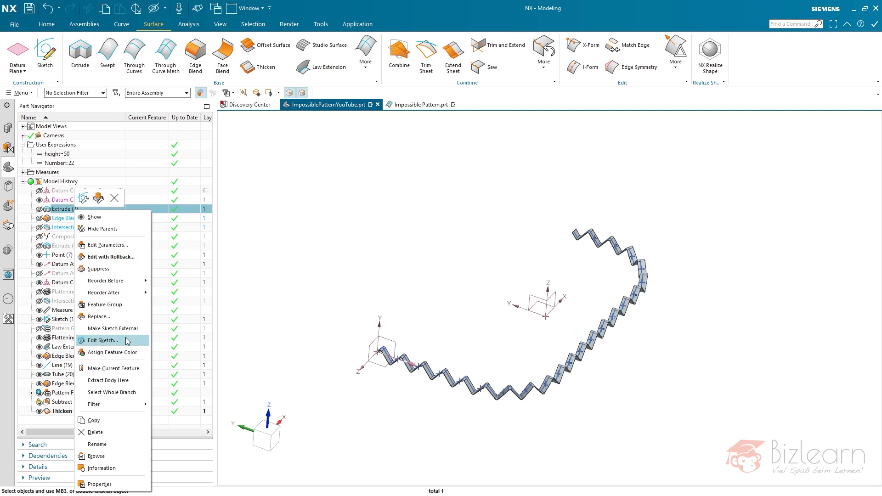
pyautogui.click(113, 369)
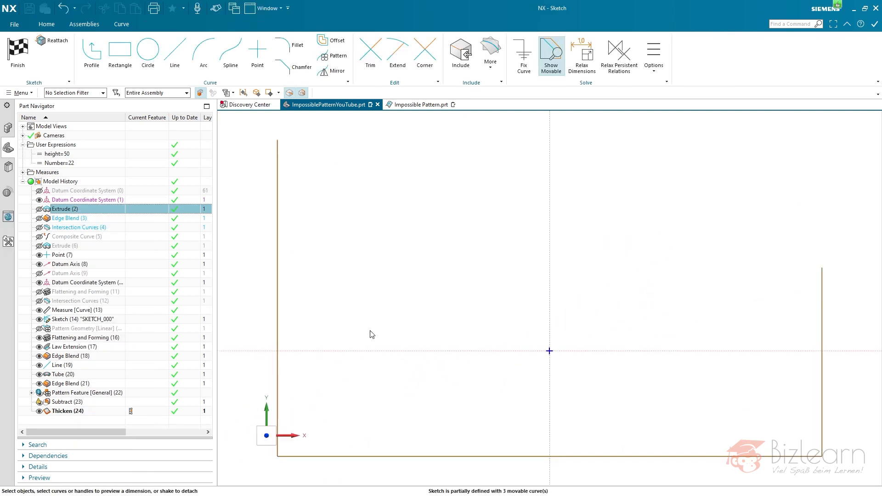
# - Convert the sketch's horizontal line to a reference line
pyautogui.click(398, 425)
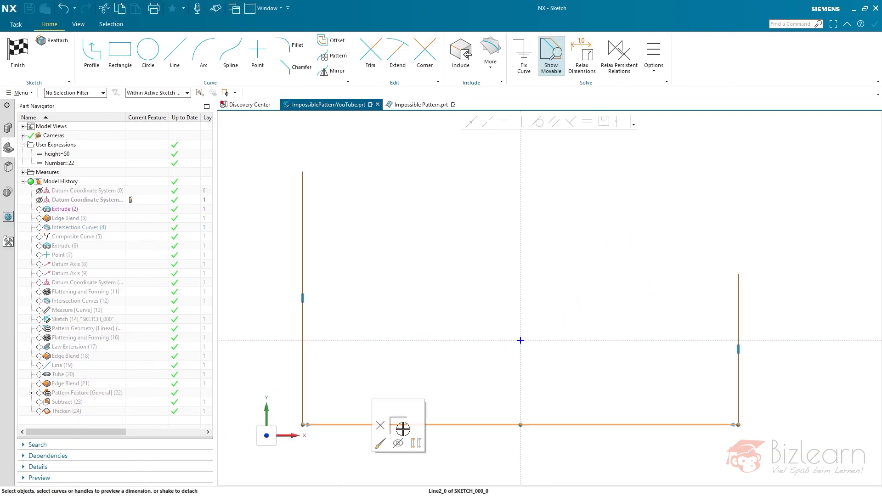
pyautogui.click(412, 442)
pyautogui.scroll(-2, 417, 230)
# - Draw a shallow arc between the reference line's endpoints, bulging away from the origin, and finish the sketch to update the strip
pyautogui.click(204, 51)
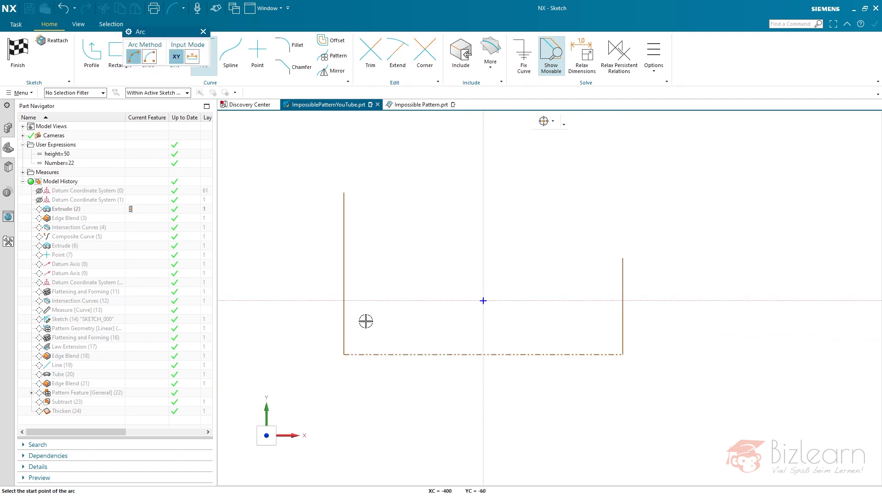
pyautogui.click(344, 354)
pyautogui.click(622, 355)
pyautogui.click(537, 373)
pyautogui.rightClick(538, 212)
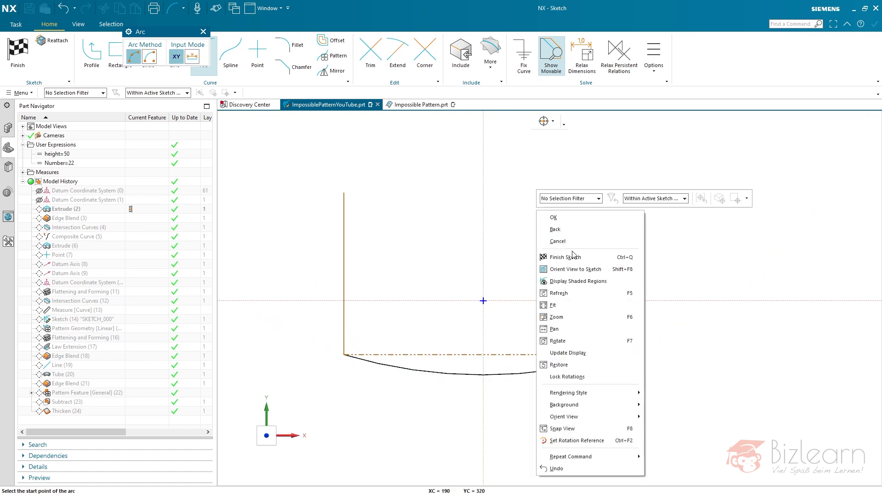
pyautogui.click(570, 258)
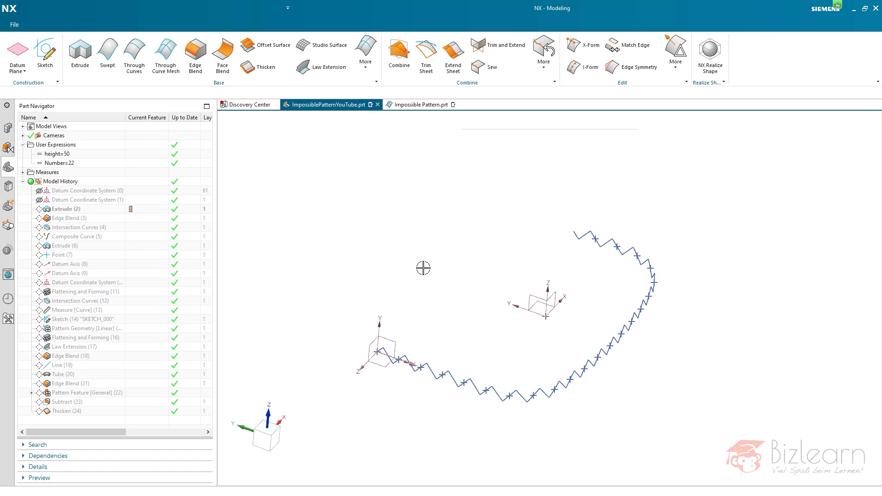
pyautogui.moveTo(430, 265)
pyautogui.mouseDown(button='middle')
pyautogui.moveTo(409, 264)
pyautogui.moveTo(400, 244)
pyautogui.moveTo(436, 262)
pyautogui.moveTo(441, 303)
pyautogui.moveTo(434, 303)
pyautogui.mouseUp(button='middle')
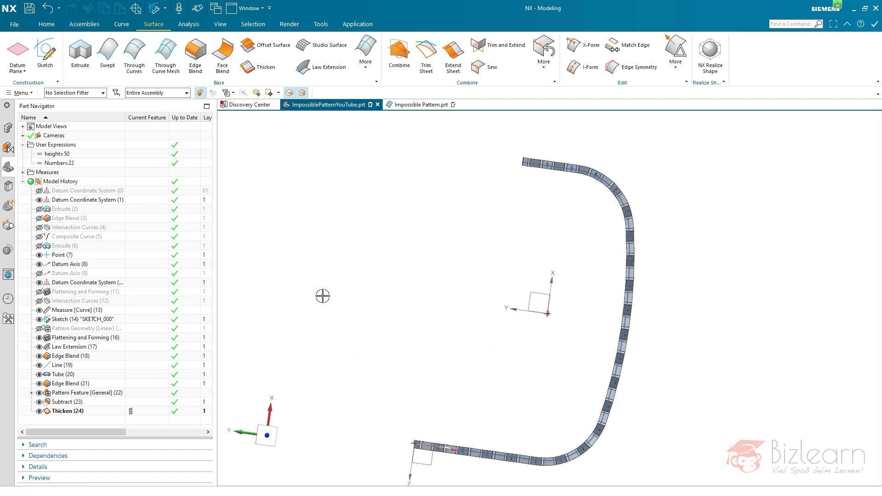
pyautogui.press('F8')
pyautogui.hotkey('ctrl', 'f')
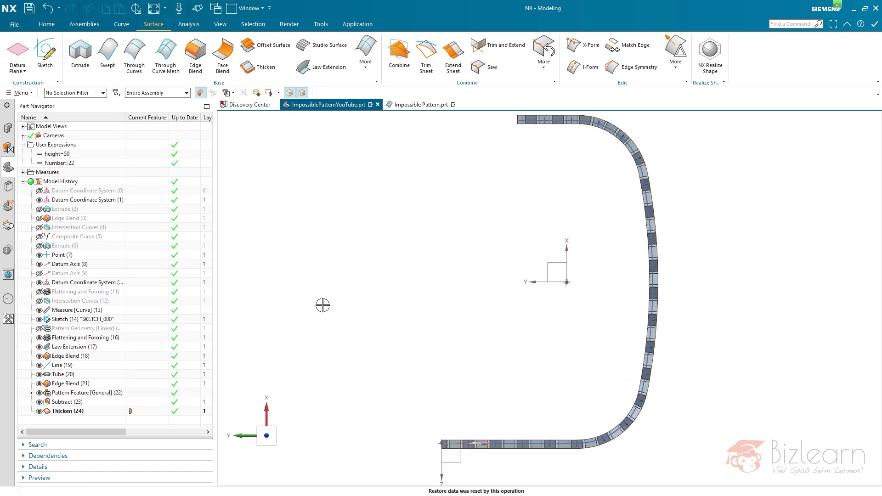